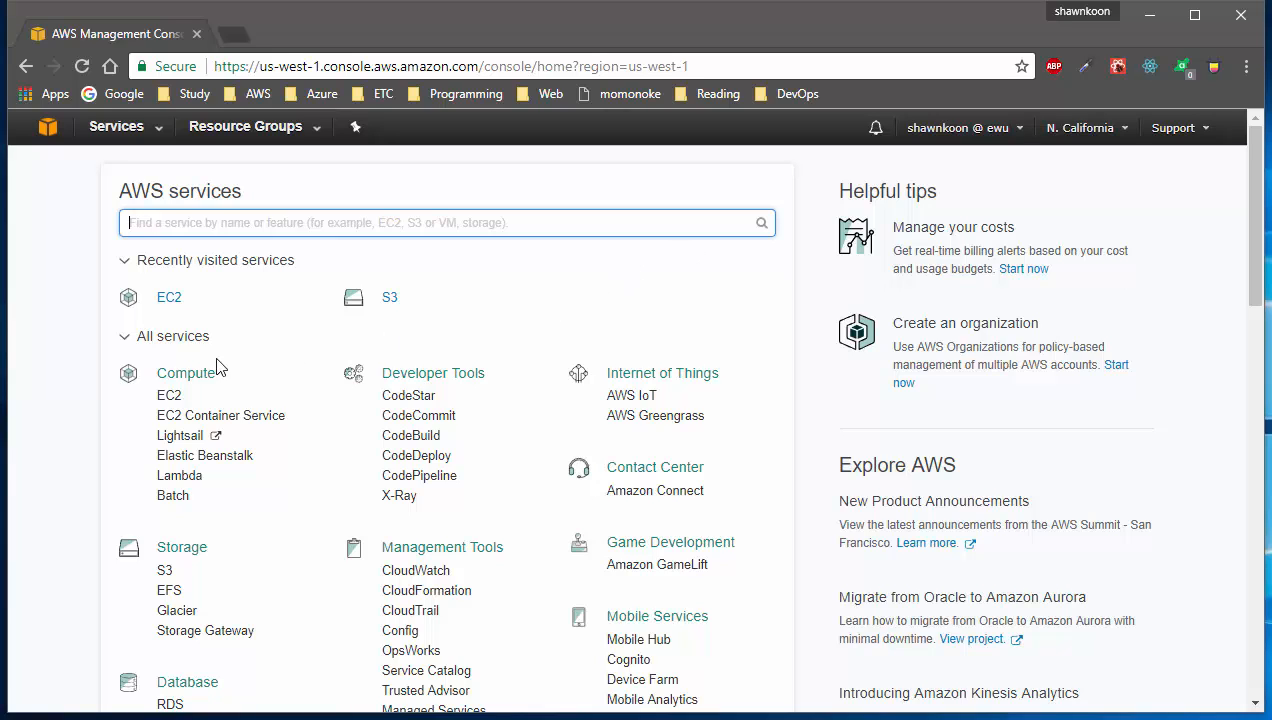
Open EC2 from the Compute services to reach the US West (N. California) EC2 Dashboard.
{"action": "left_click_drag", "start_coordinate": [156, 372], "coordinate": [221, 373]}
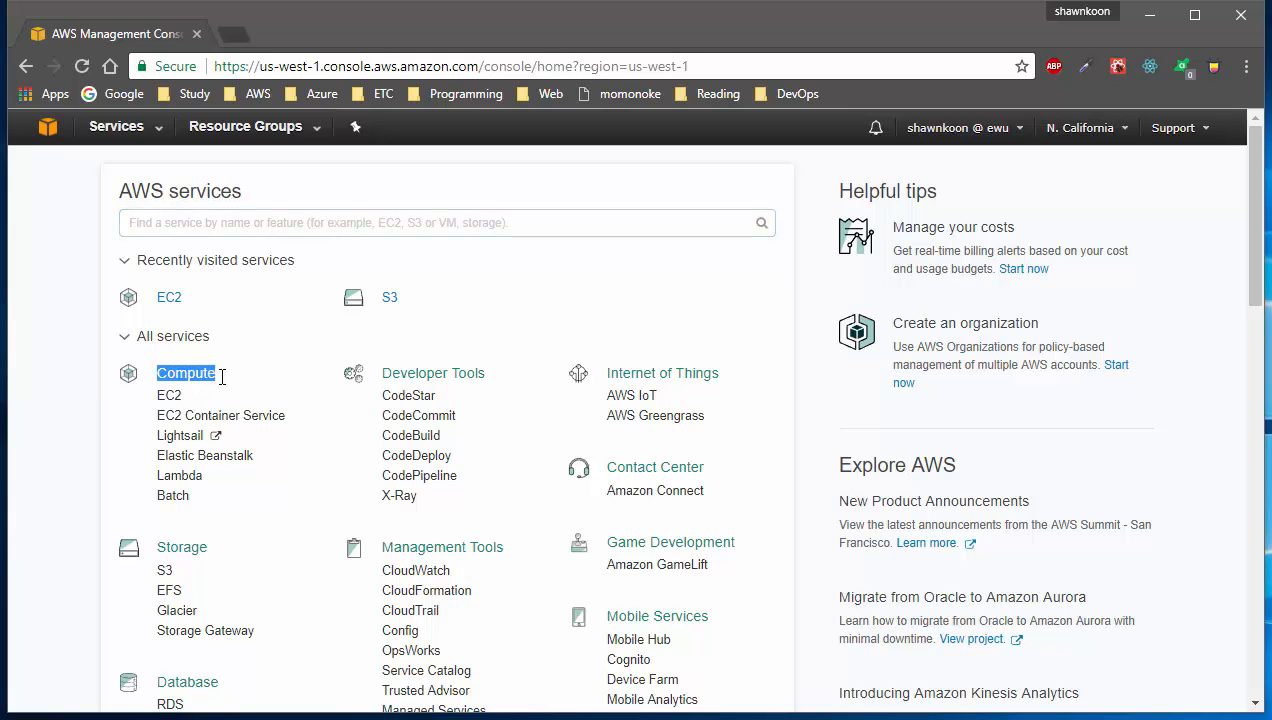
{"action": "left_click", "coordinate": [169, 397]}
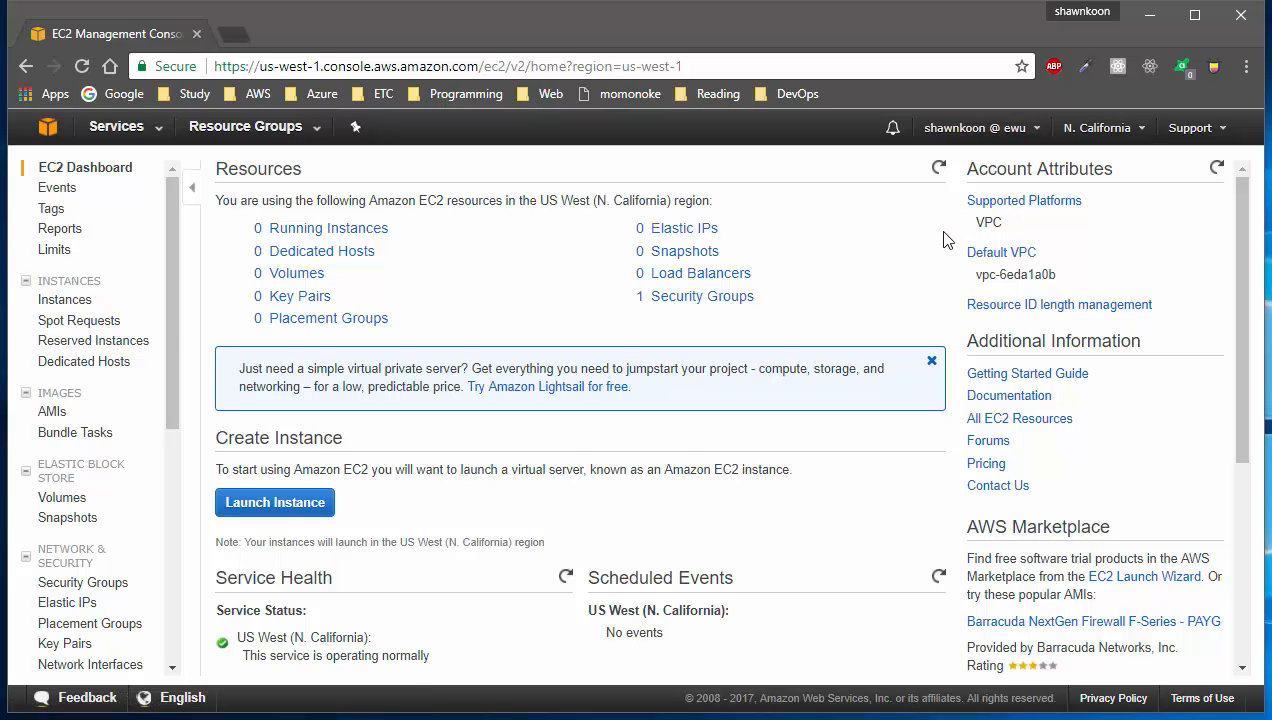
{"action": "left_click", "coordinate": [1118, 128]}
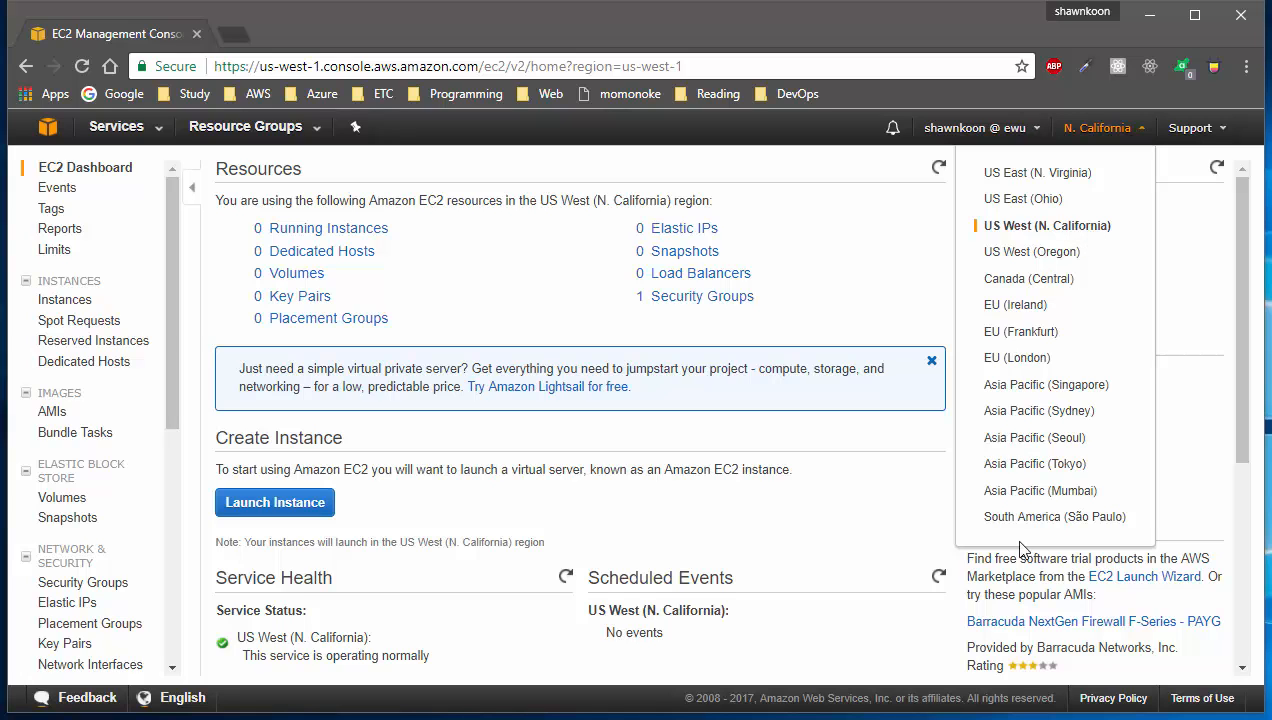
{"action": "left_click", "coordinate": [865, 535]}
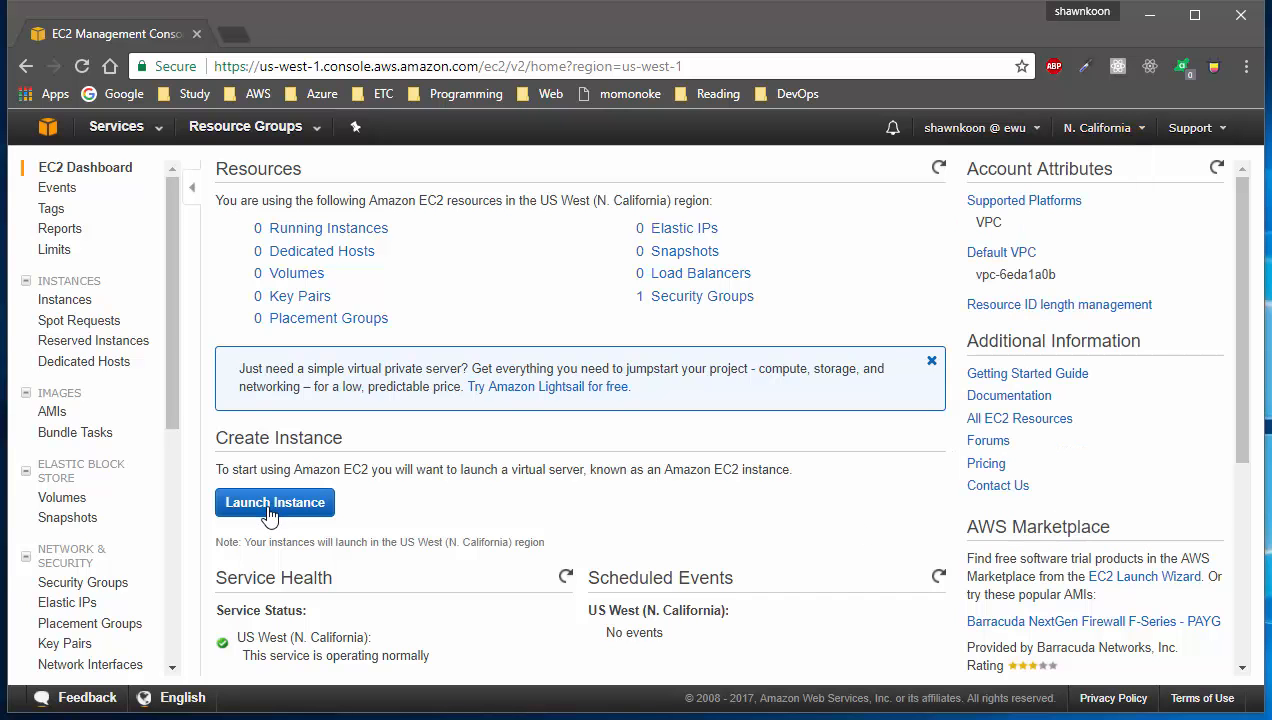
Start Launch Instance and browse the 31 Quick Start AMIs, noting Amazon Linux is free-tier eligible.
{"action": "left_click", "coordinate": [270, 504]}
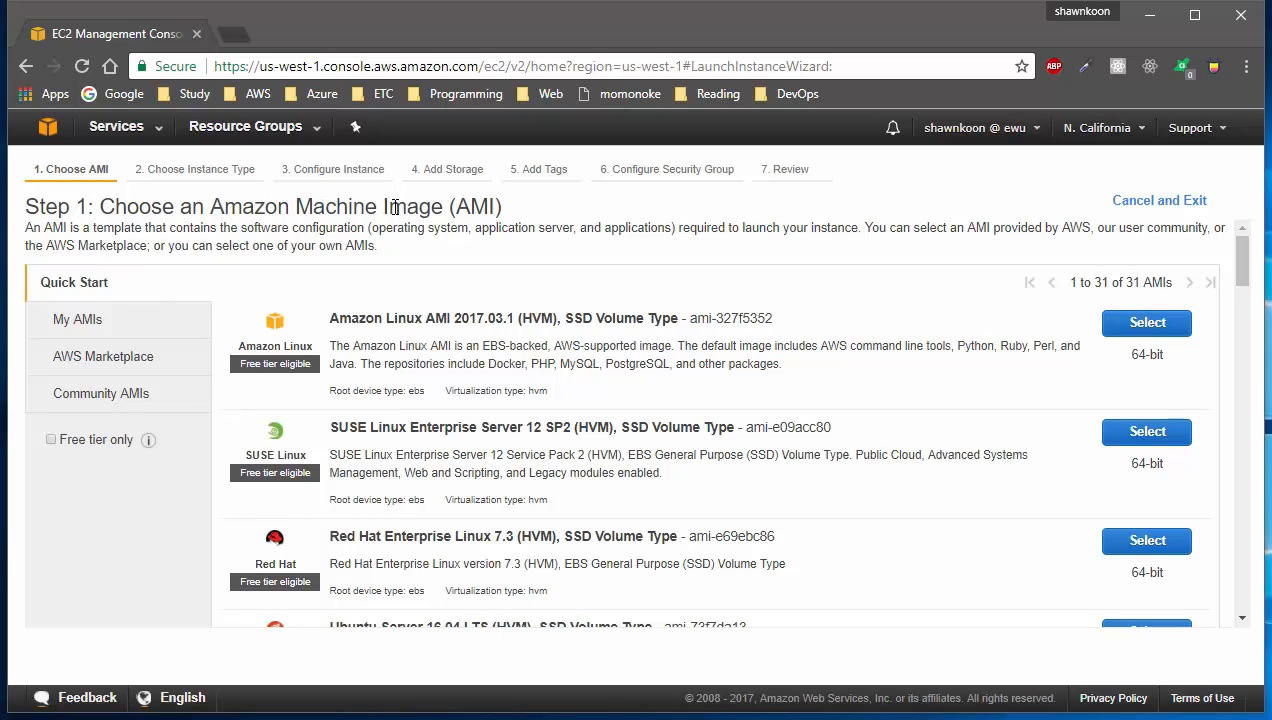
{"action": "double_click", "coordinate": [478, 207]}
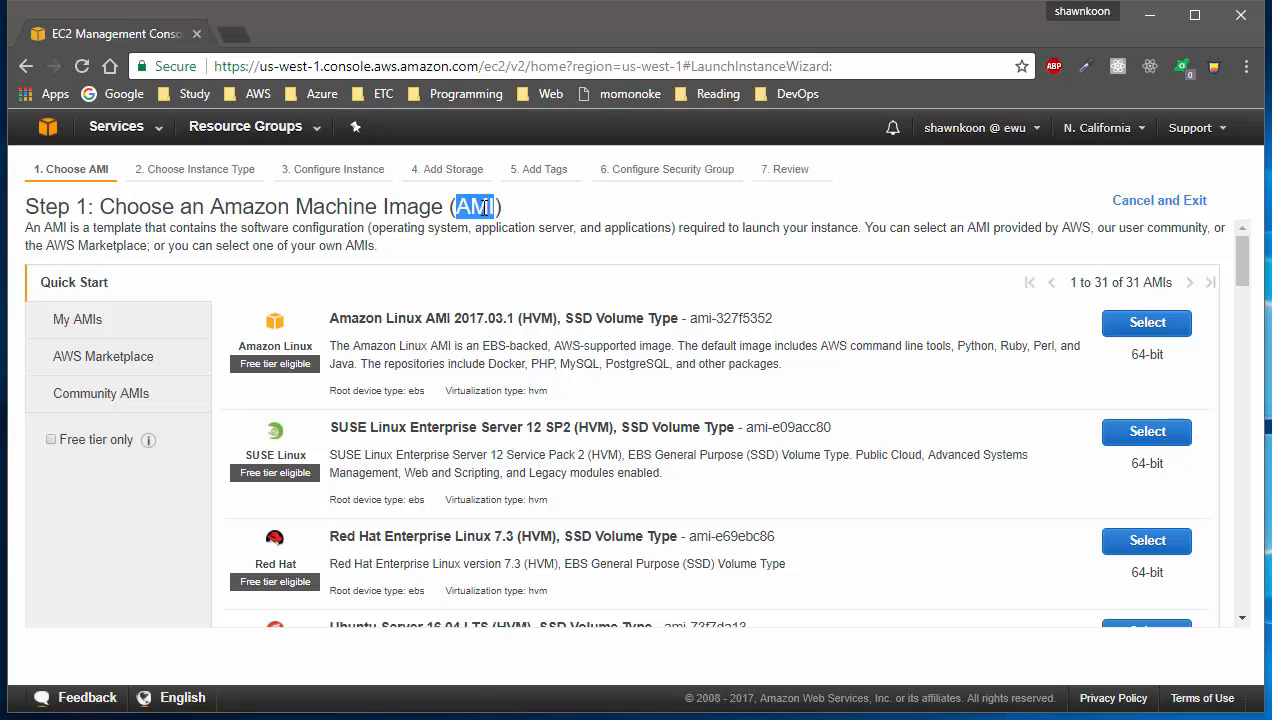
{"action": "left_click", "coordinate": [589, 219]}
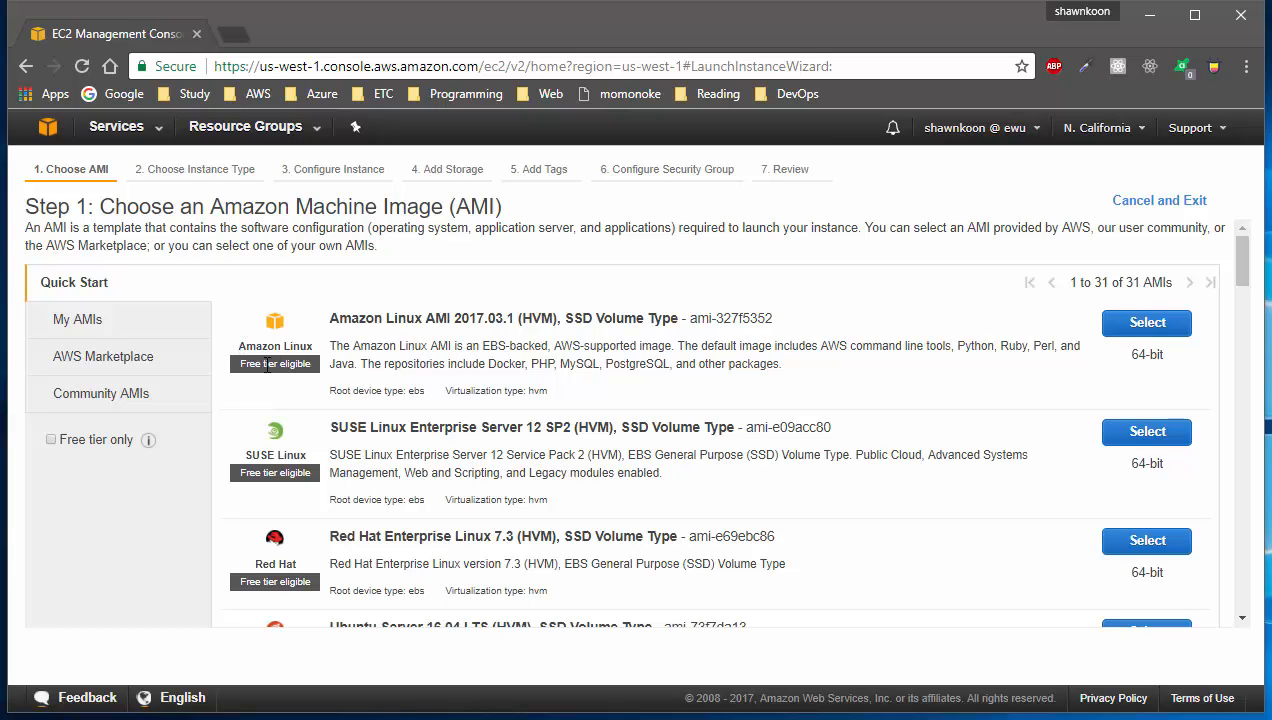
{"action": "double_click", "coordinate": [269, 364]}
{"action": "scroll", "coordinate": [290, 440], "scroll_direction": "down", "scroll_amount": 2}
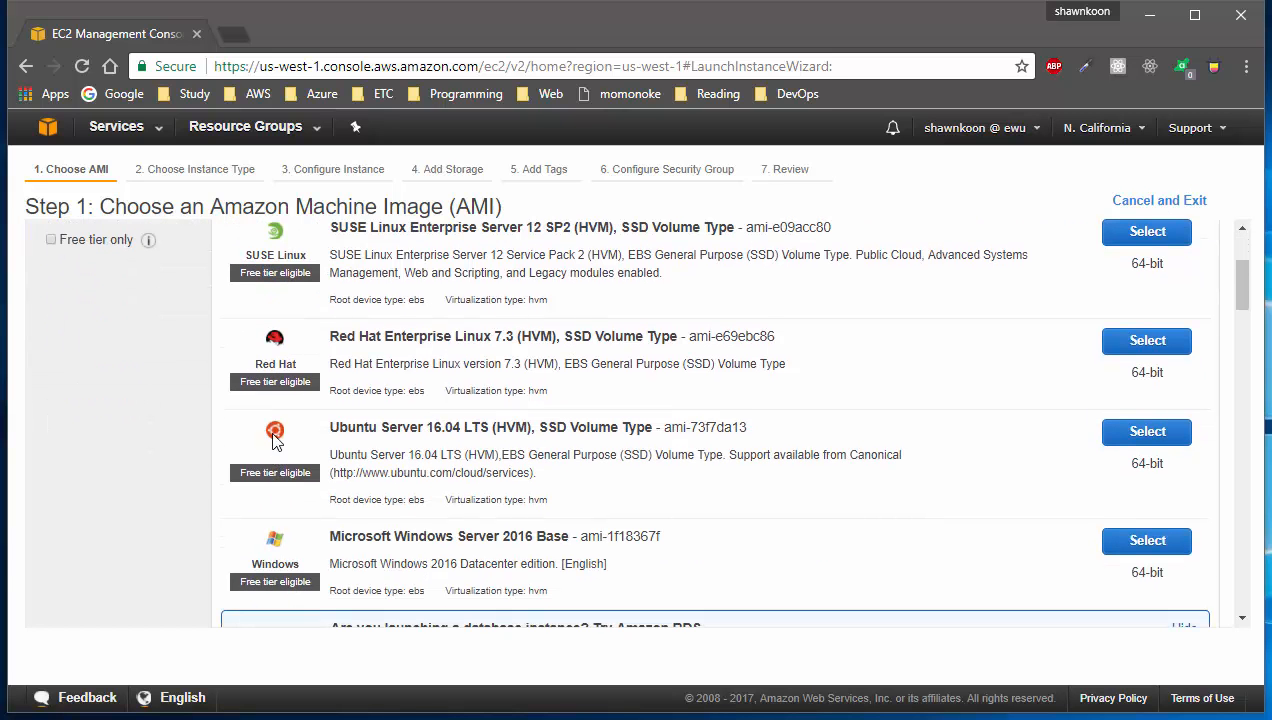
{"action": "scroll", "coordinate": [307, 420], "scroll_direction": "down", "scroll_amount": 4}
{"action": "scroll", "coordinate": [307, 427], "scroll_direction": "up", "scroll_amount": 5}
{"action": "scroll", "coordinate": [307, 427], "scroll_direction": "up", "scroll_amount": 1}
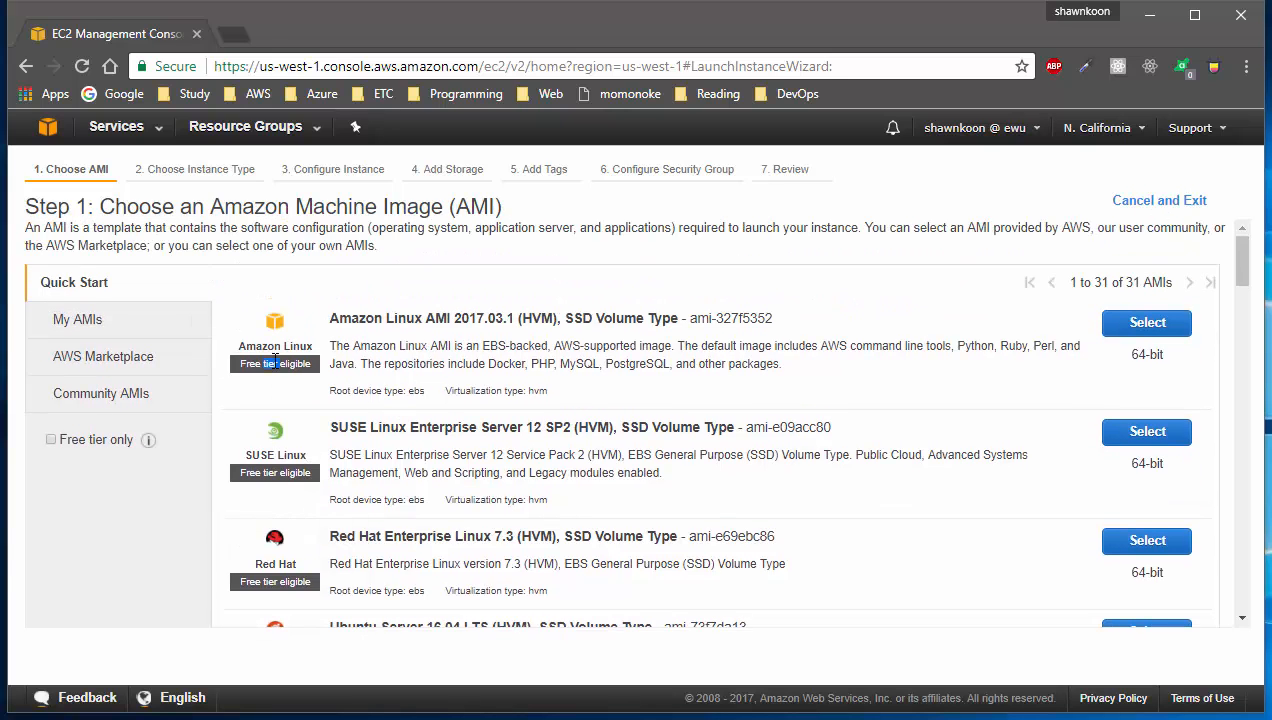
{"action": "scroll", "coordinate": [540, 345], "scroll_direction": "down", "scroll_amount": 15}
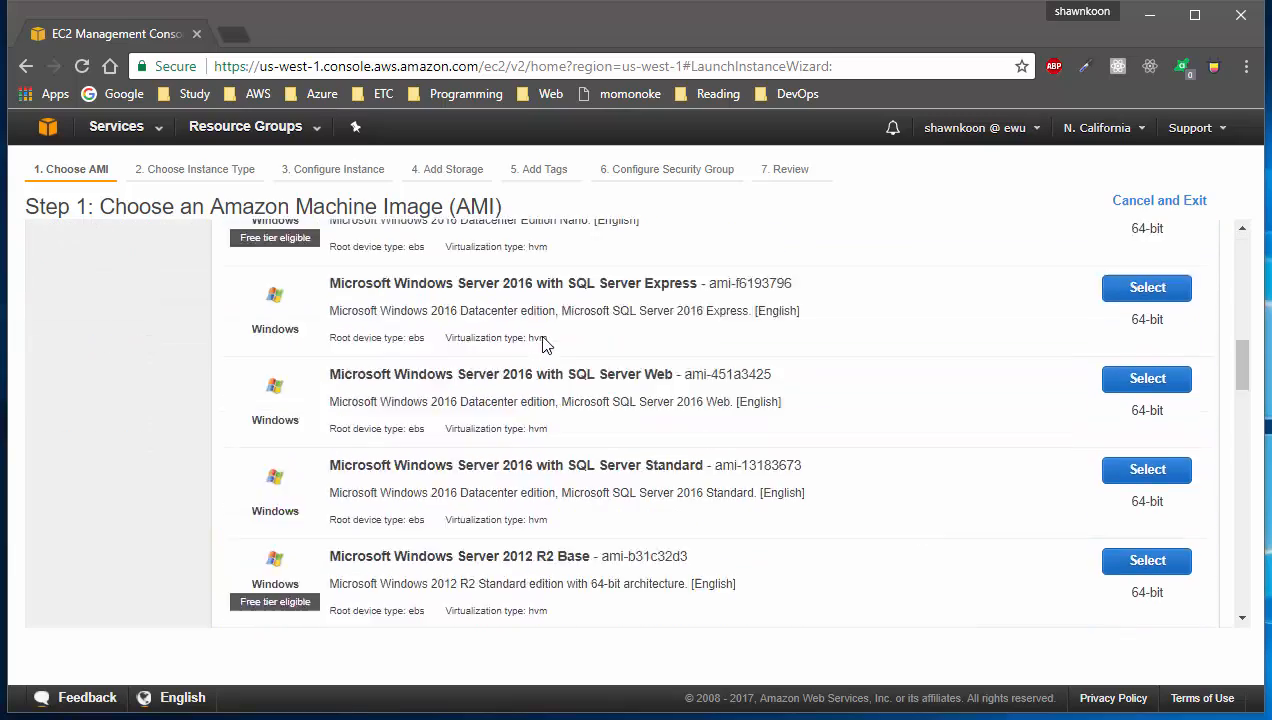
{"action": "scroll", "coordinate": [525, 400], "scroll_direction": "down", "scroll_amount": 3}
{"action": "scroll", "coordinate": [515, 415], "scroll_direction": "up", "scroll_amount": 15}
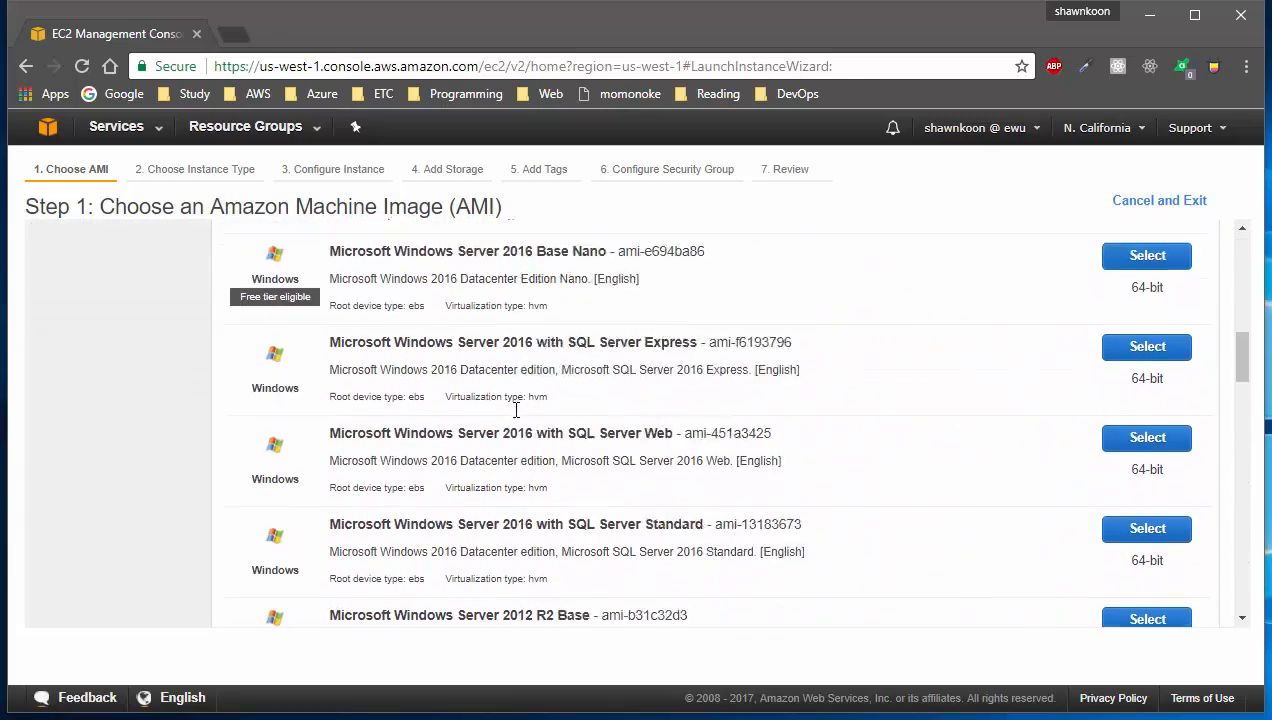
{"action": "scroll", "coordinate": [517, 417], "scroll_direction": "up", "scroll_amount": 1}
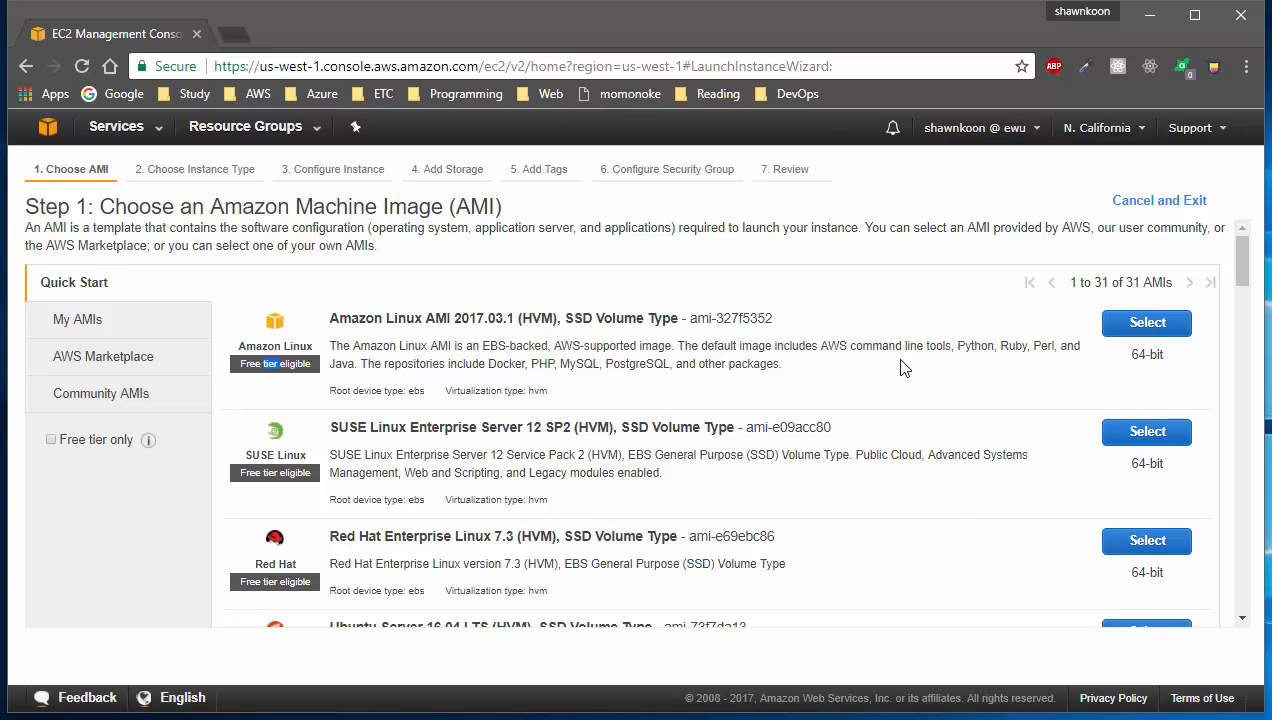
Select Amazon Linux AMI 2017.03.1 and look at t2.micro's vCPU and memory figures.
{"action": "left_click", "coordinate": [1146, 326]}
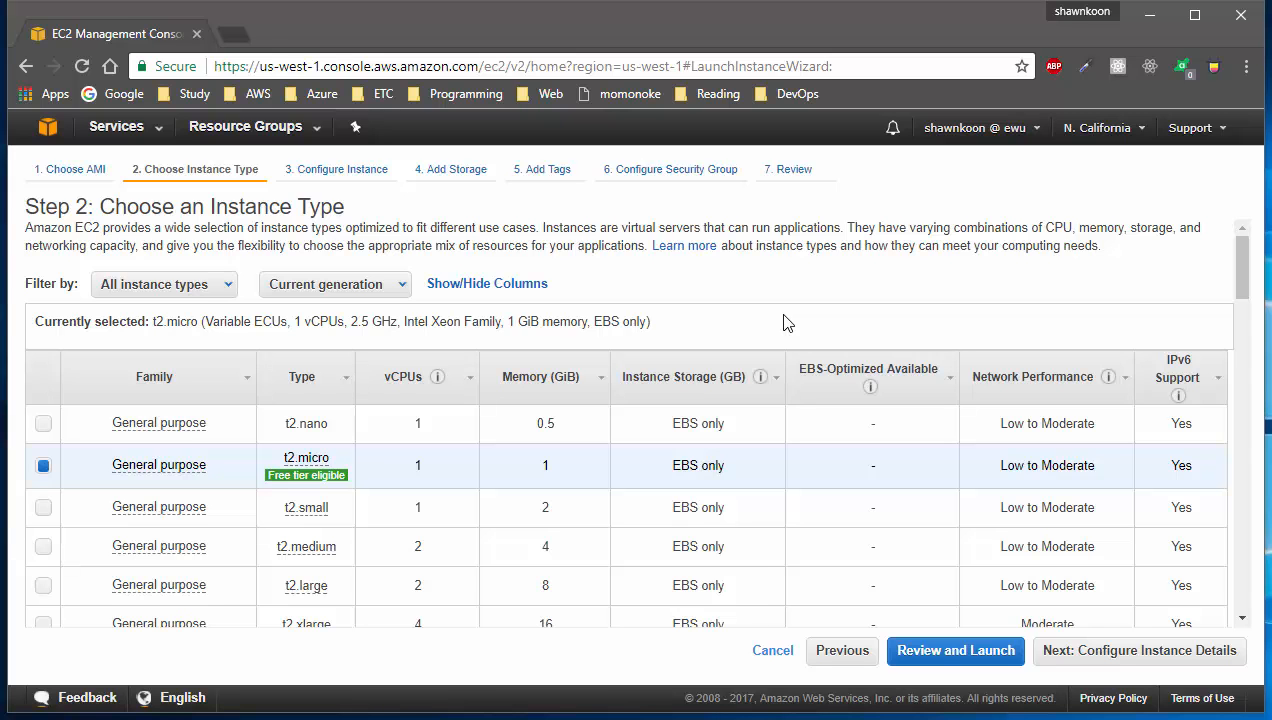
{"action": "mouse_move", "coordinate": [273, 486]}
{"action": "left_click_drag", "start_coordinate": [412, 467], "coordinate": [429, 468]}
{"action": "left_click_drag", "start_coordinate": [537, 471], "coordinate": [565, 464]}
Choose the m4.xlarge instance type (4 vCPUs, 16 GiB) from the Step 2 table.
{"action": "scroll", "coordinate": [563, 470], "scroll_direction": "down", "scroll_amount": 3}
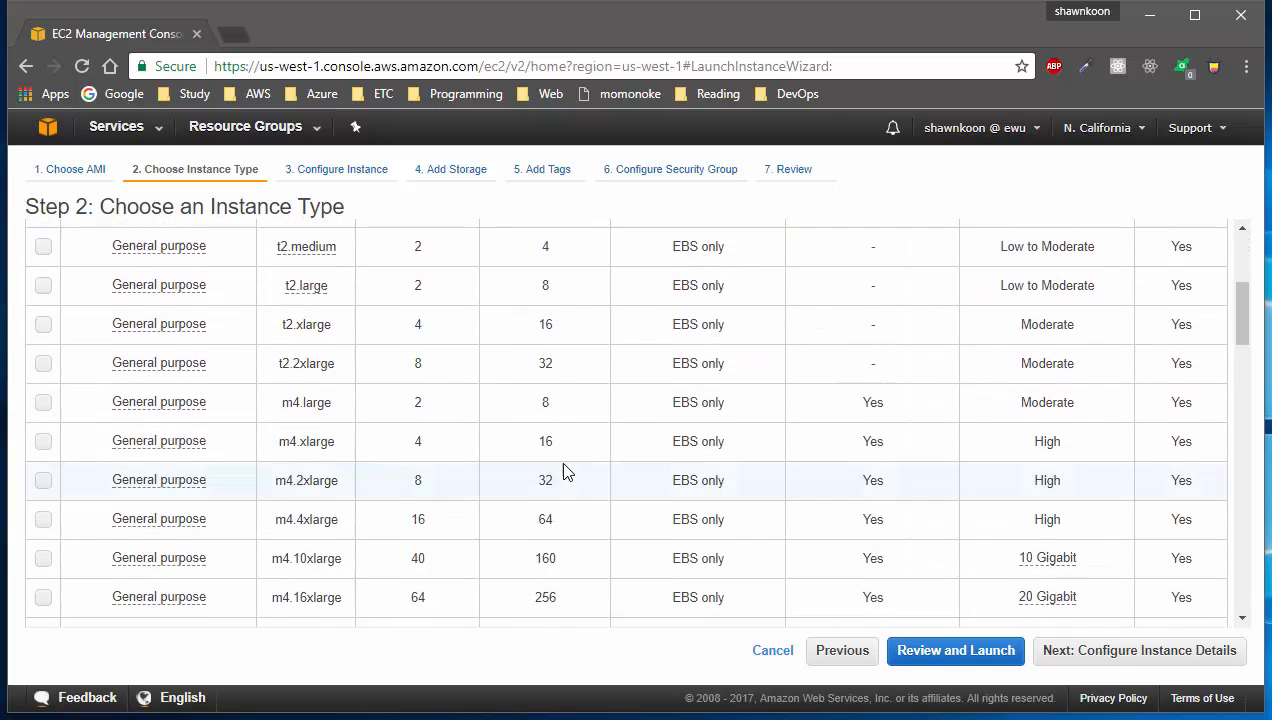
{"action": "scroll", "coordinate": [563, 468], "scroll_direction": "up", "scroll_amount": 2}
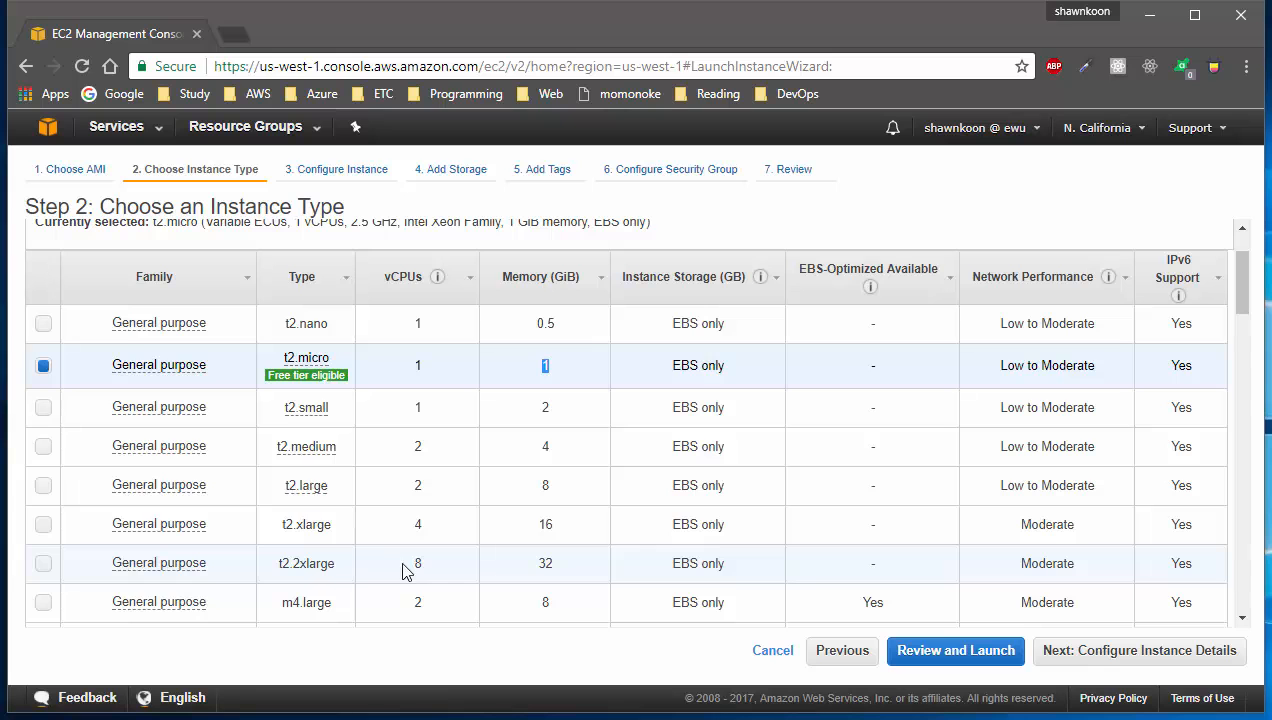
{"action": "scroll", "coordinate": [412, 565], "scroll_direction": "down", "scroll_amount": 2}
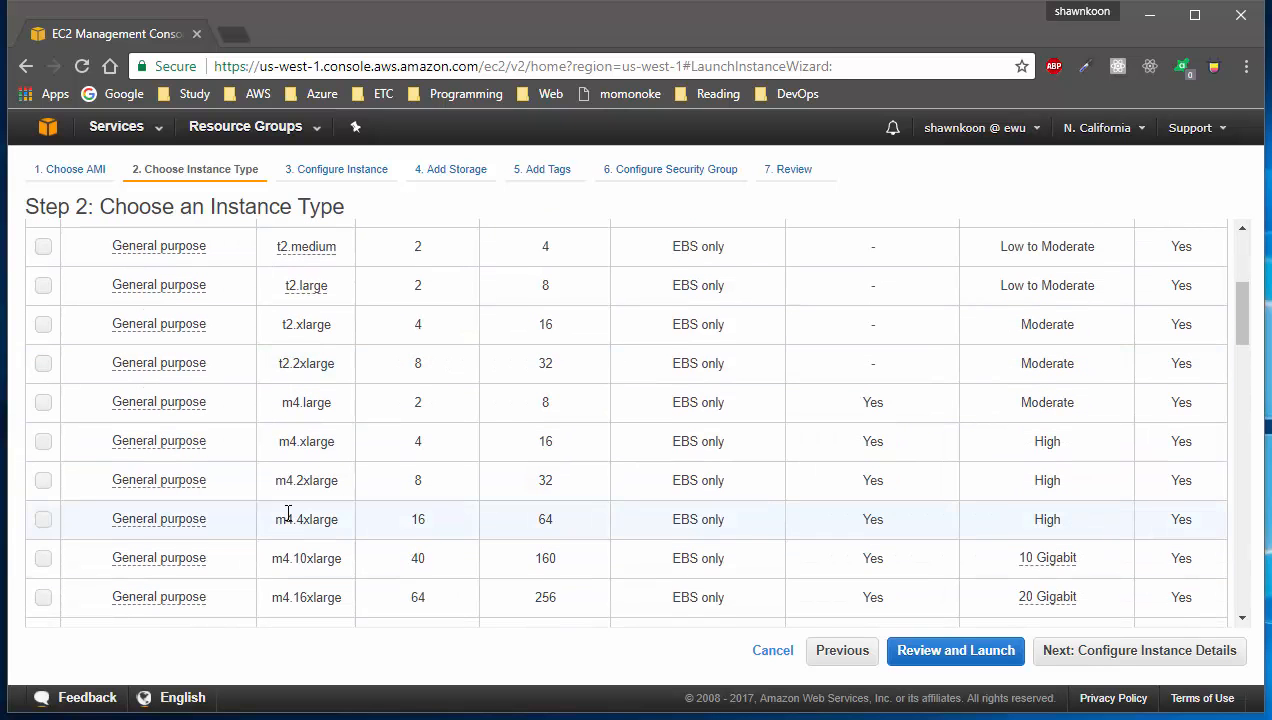
{"action": "left_click_drag", "start_coordinate": [283, 444], "coordinate": [292, 445]}
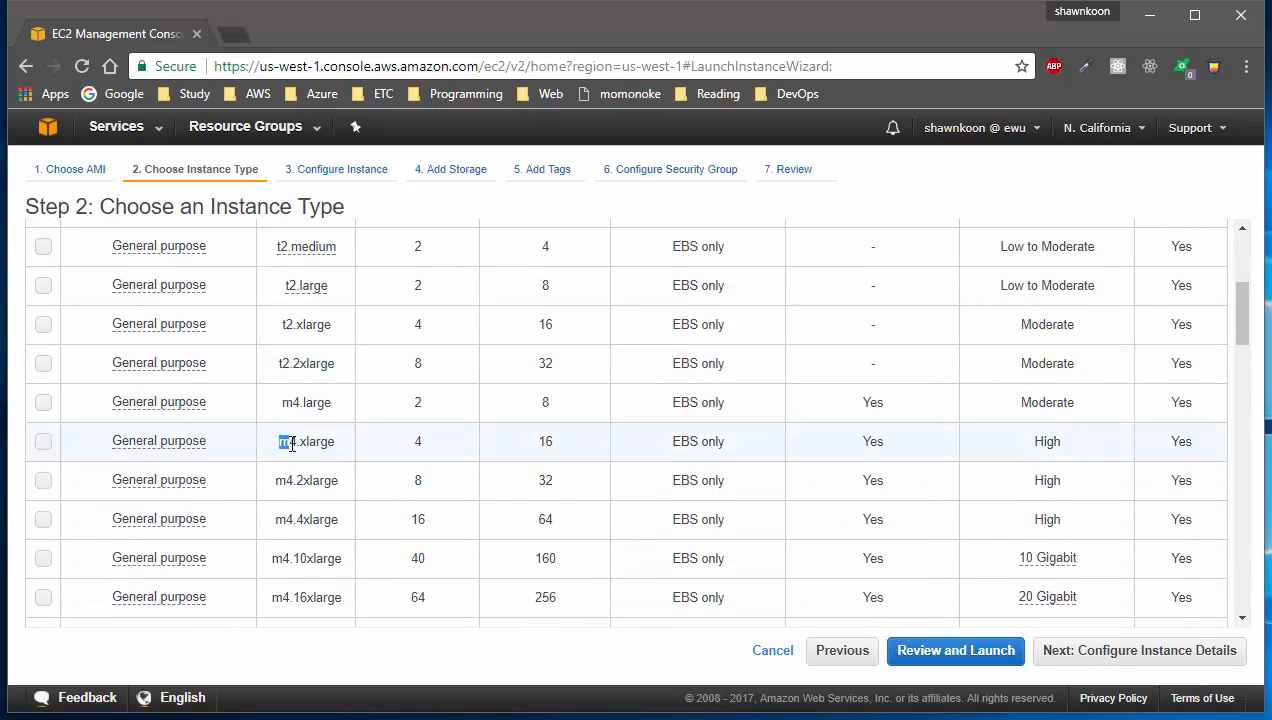
{"action": "left_click", "coordinate": [293, 444]}
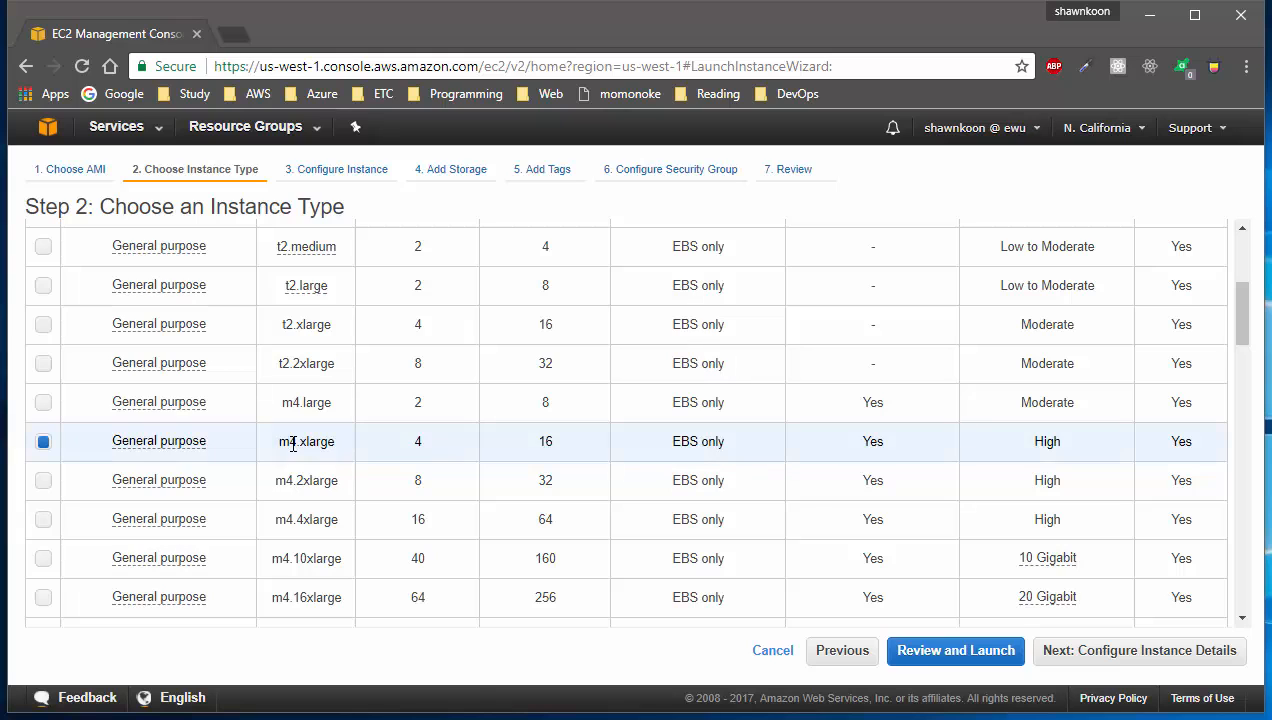
Briefly try t2.2xlarge, switch back to m4.xlarge, and scan the instance type table.
{"action": "left_click", "coordinate": [285, 370]}
{"action": "left_click", "coordinate": [286, 442]}
{"action": "scroll", "coordinate": [285, 444], "scroll_direction": "down", "scroll_amount": 3}
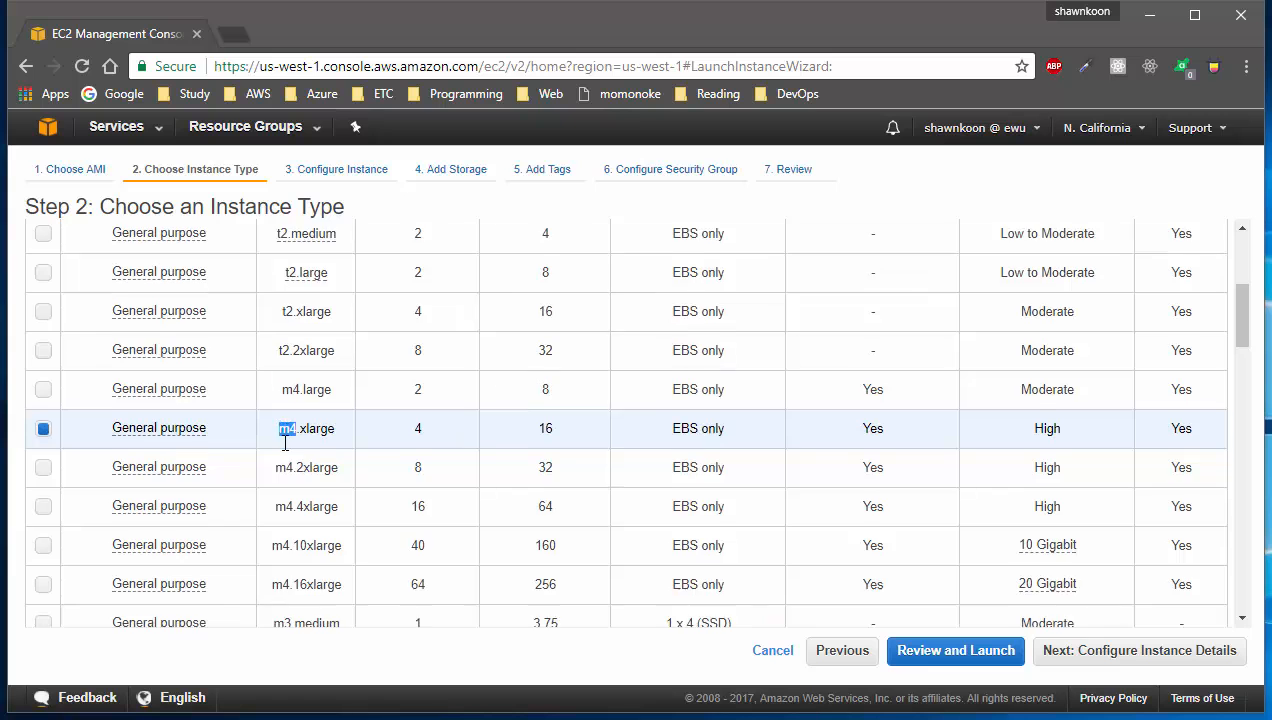
{"action": "scroll", "coordinate": [285, 444], "scroll_direction": "down", "scroll_amount": 10}
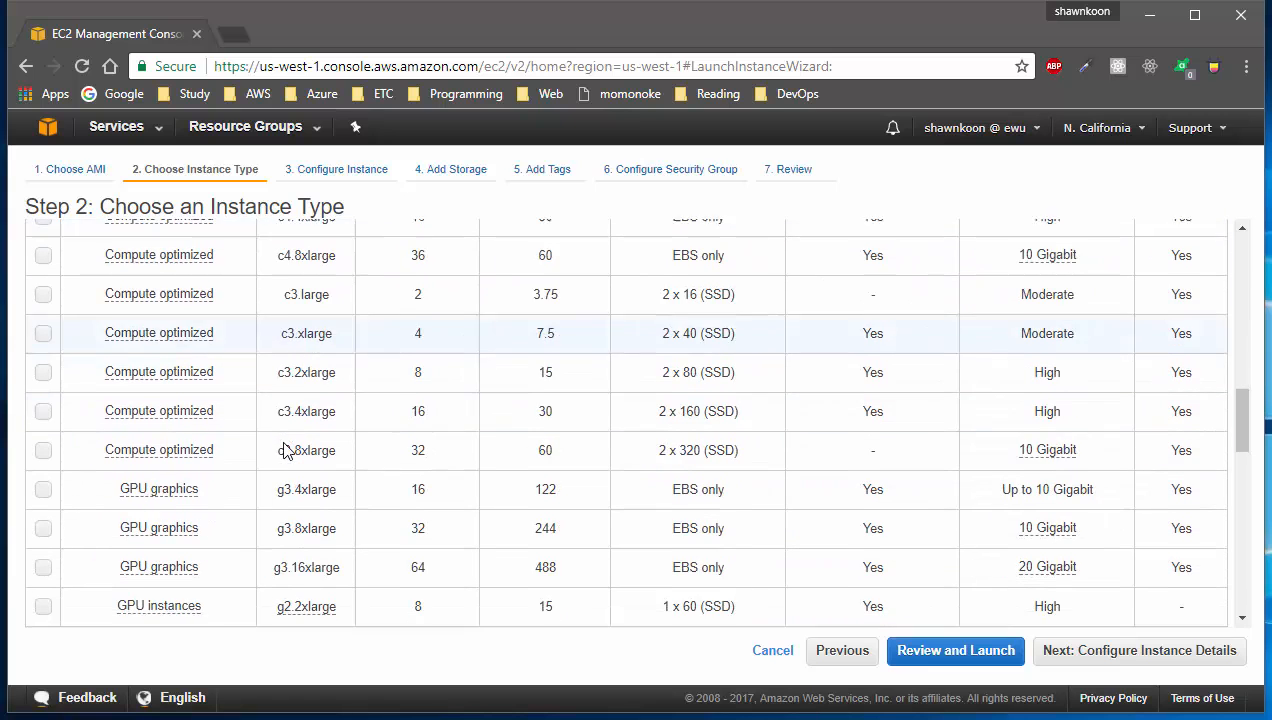
{"action": "scroll", "coordinate": [285, 444], "scroll_direction": "down", "scroll_amount": 8}
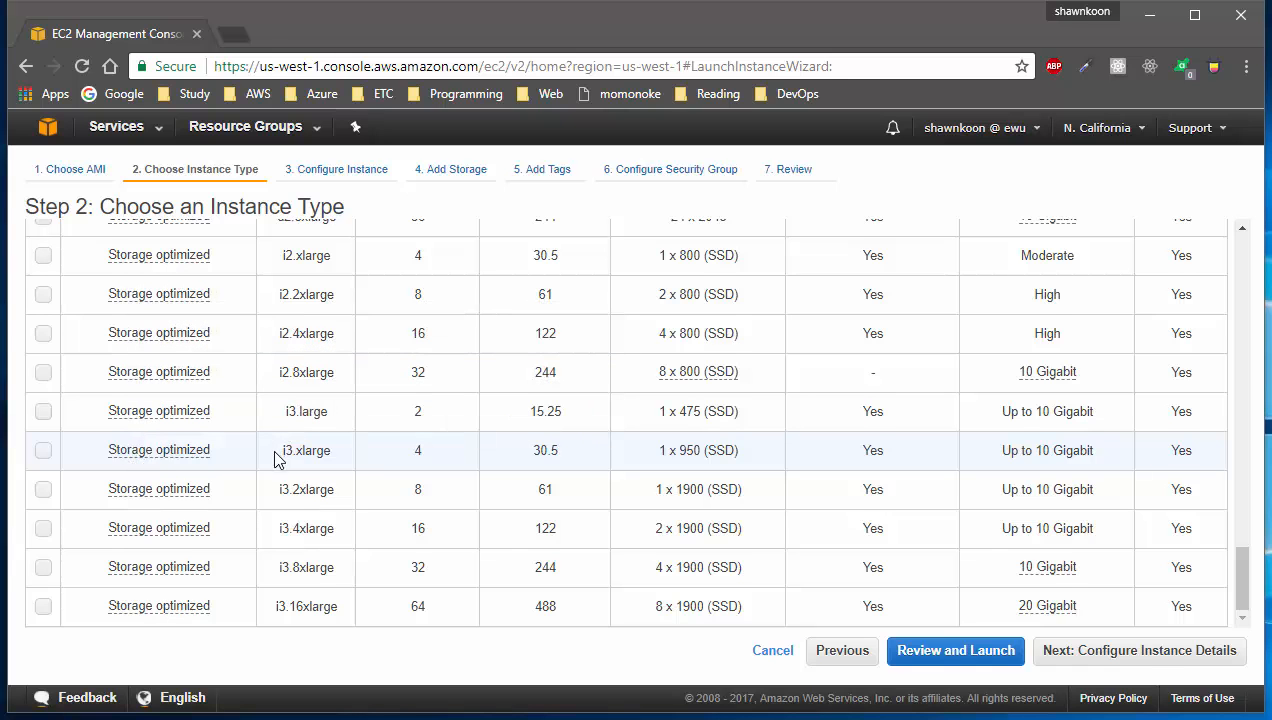
{"action": "scroll", "coordinate": [280, 460], "scroll_direction": "up", "scroll_amount": 2}
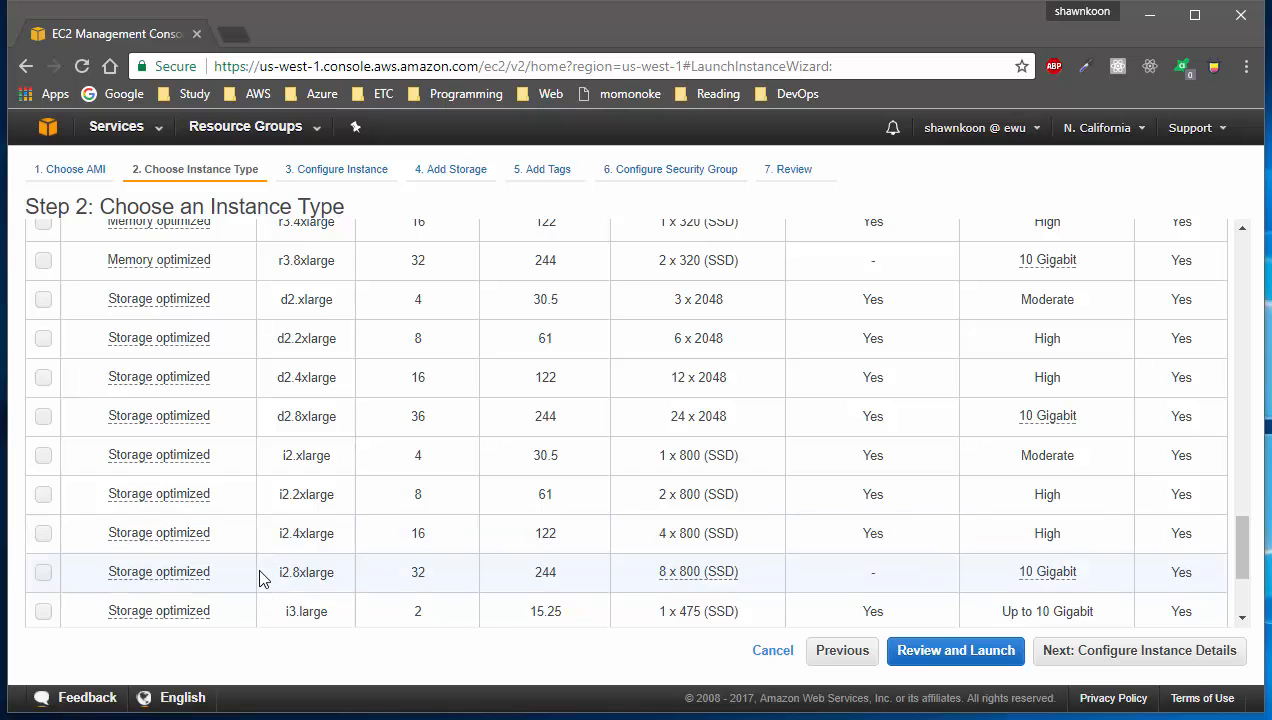
{"action": "scroll", "coordinate": [260, 578], "scroll_direction": "up", "scroll_amount": 3}
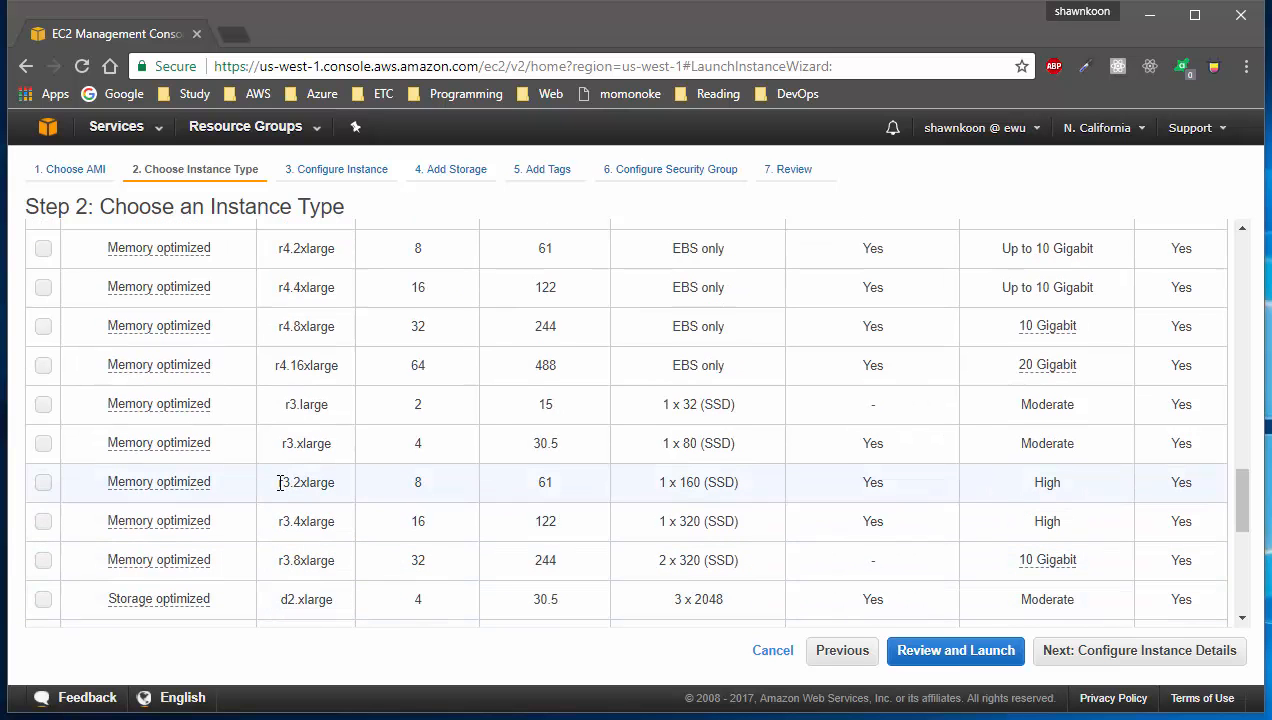
Choose the free-tier t2.micro type and continue to Step 3: Configure Instance Details.
{"action": "mouse_move", "coordinate": [138, 490]}
{"action": "scroll", "coordinate": [272, 496], "scroll_direction": "up", "scroll_amount": 4}
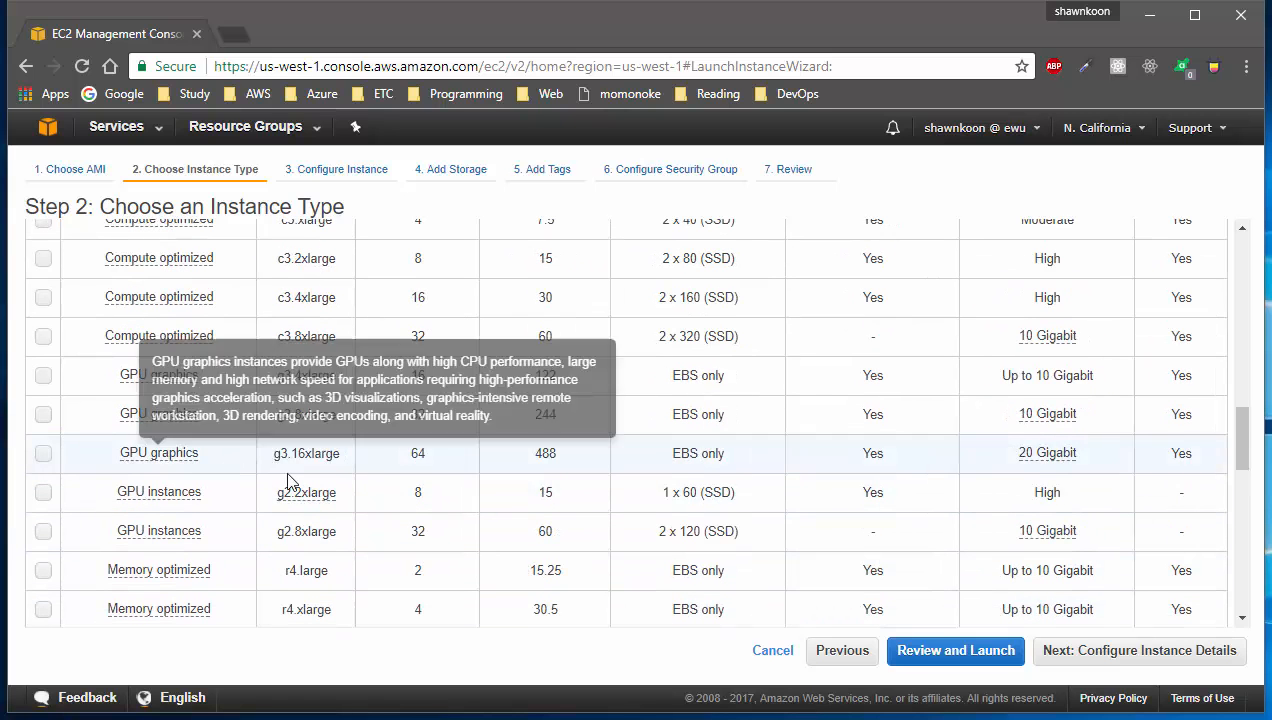
{"action": "scroll", "coordinate": [298, 482], "scroll_direction": "up", "scroll_amount": 2}
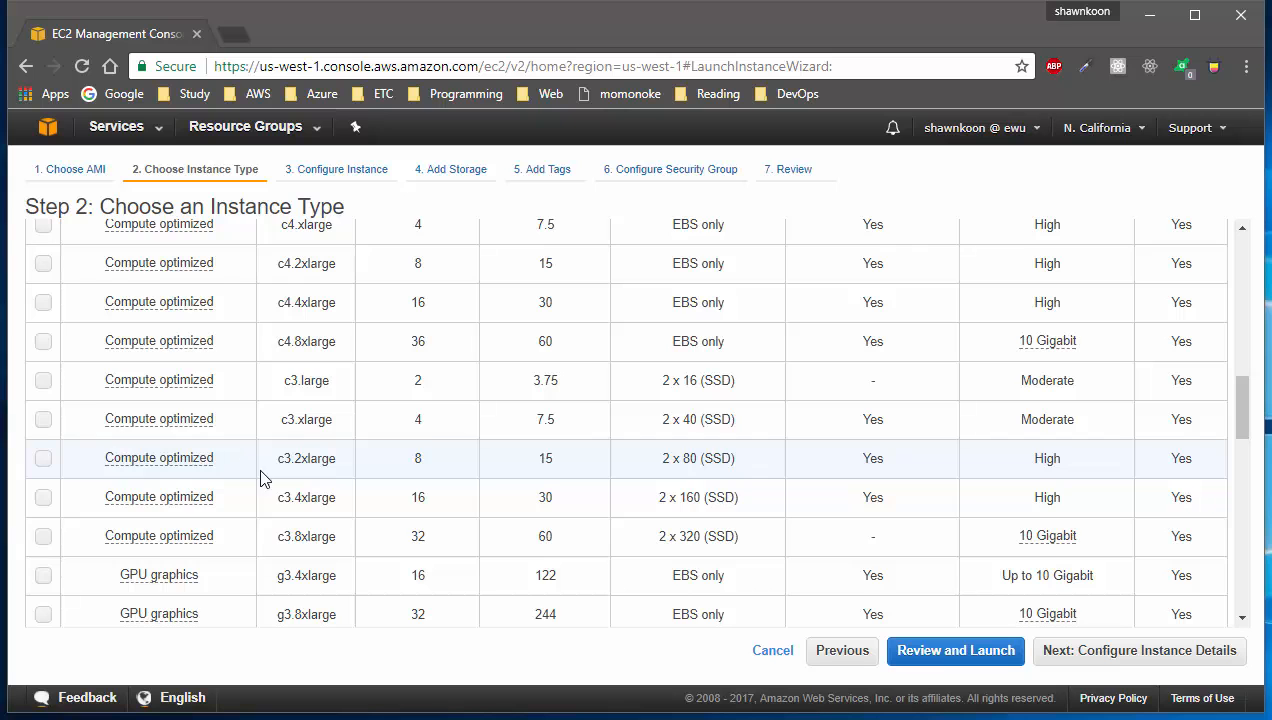
{"action": "scroll", "coordinate": [264, 488], "scroll_direction": "up", "scroll_amount": 5}
{"action": "scroll", "coordinate": [265, 491], "scroll_direction": "up", "scroll_amount": 1}
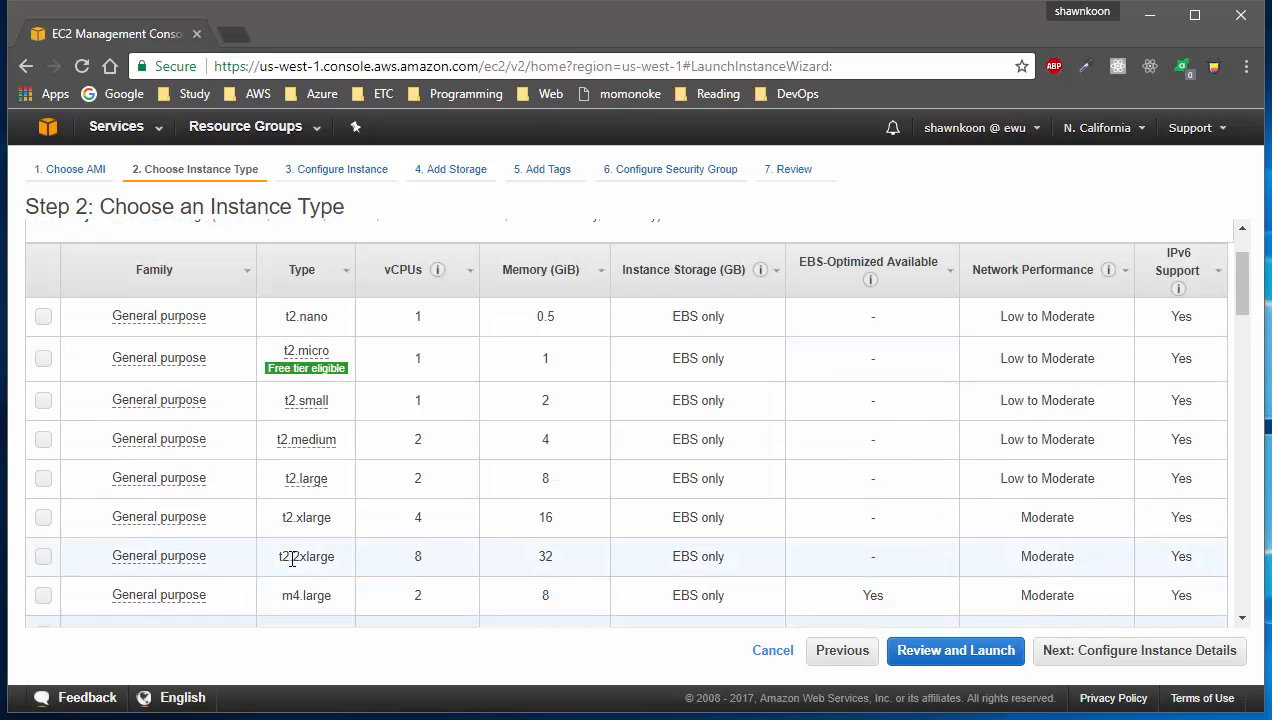
{"action": "left_click", "coordinate": [43, 362]}
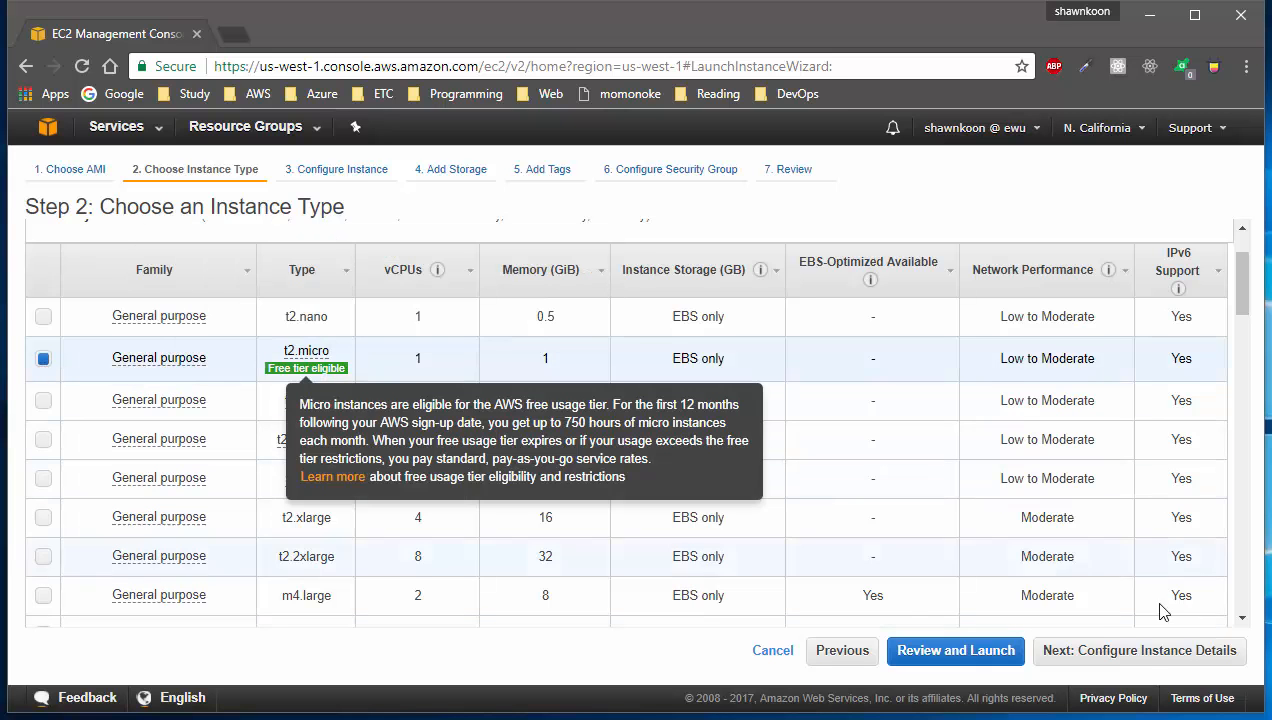
{"action": "left_click", "coordinate": [1123, 652]}
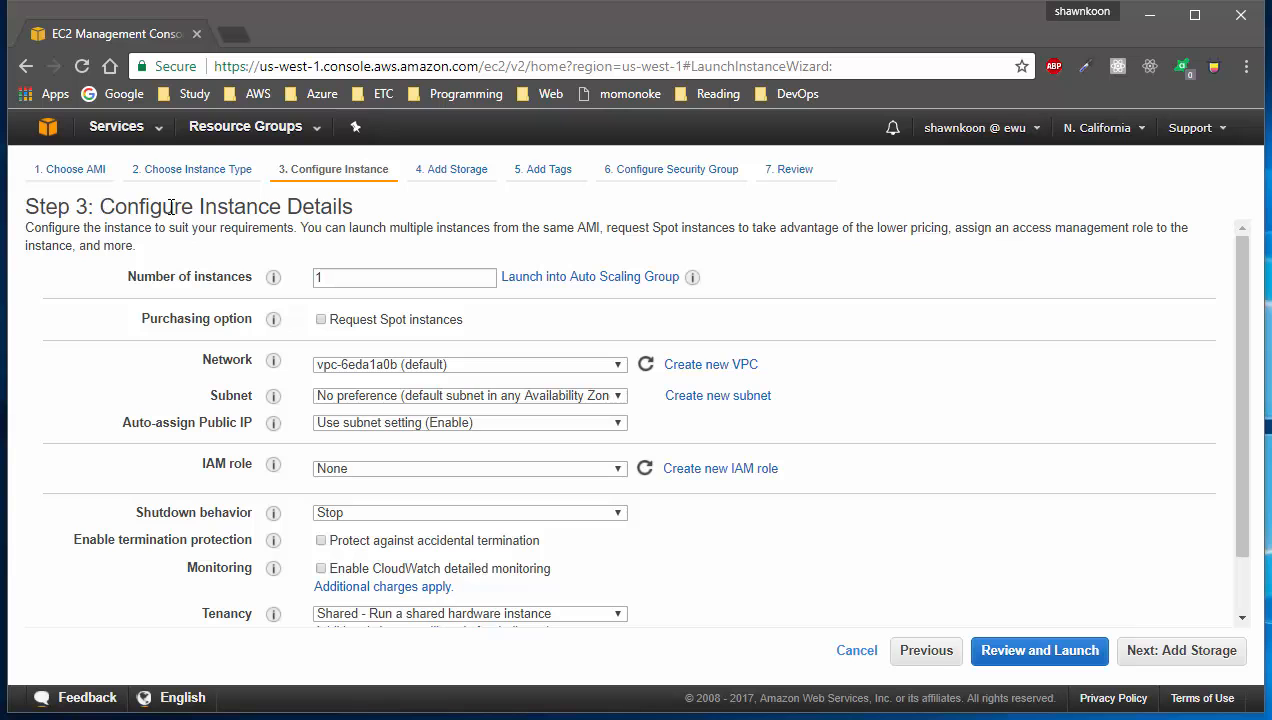
{"action": "left_click_drag", "start_coordinate": [171, 207], "coordinate": [350, 212]}
{"action": "left_click", "coordinate": [431, 219]}
{"action": "left_click", "coordinate": [614, 366]}
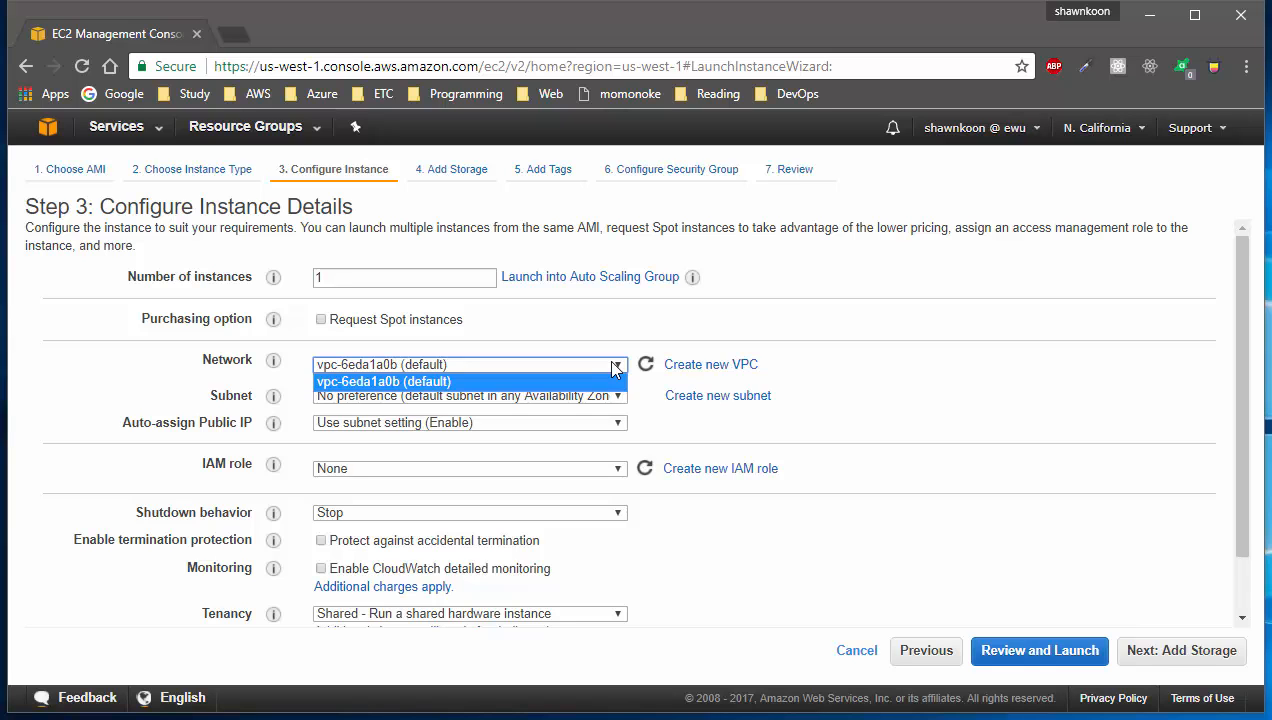
{"action": "left_click", "coordinate": [680, 335]}
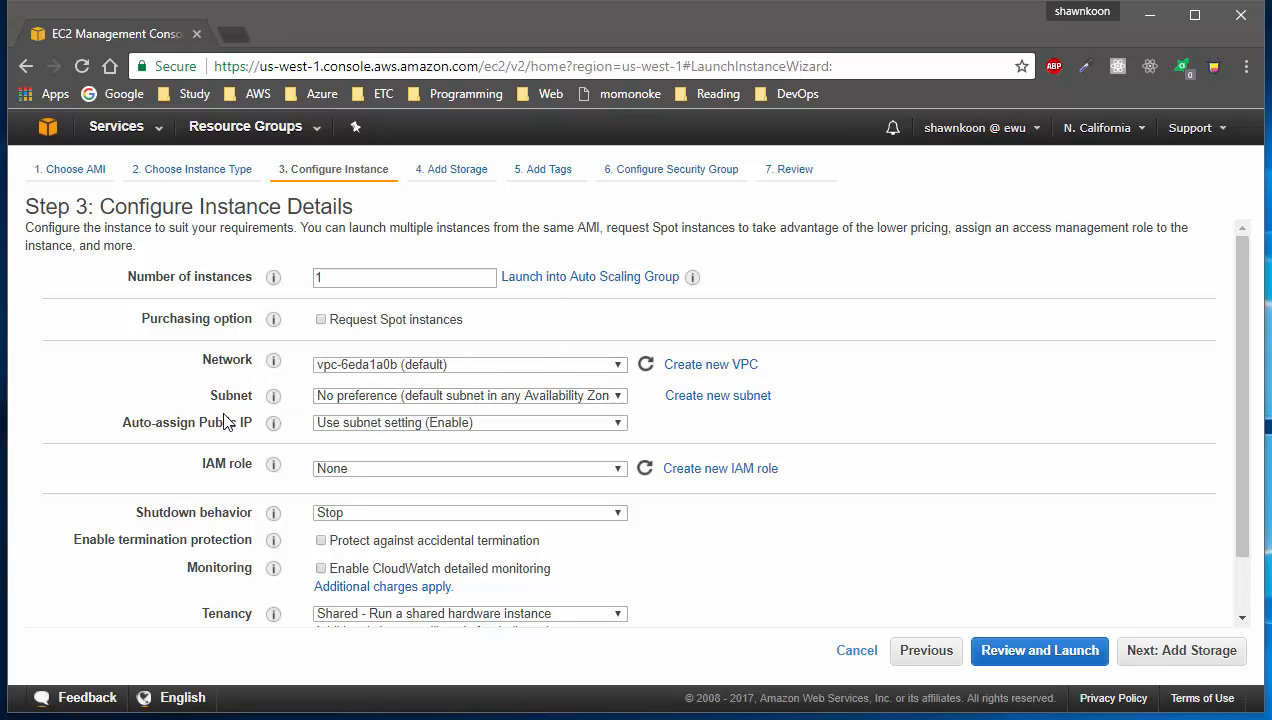
{"action": "left_click", "coordinate": [460, 422]}
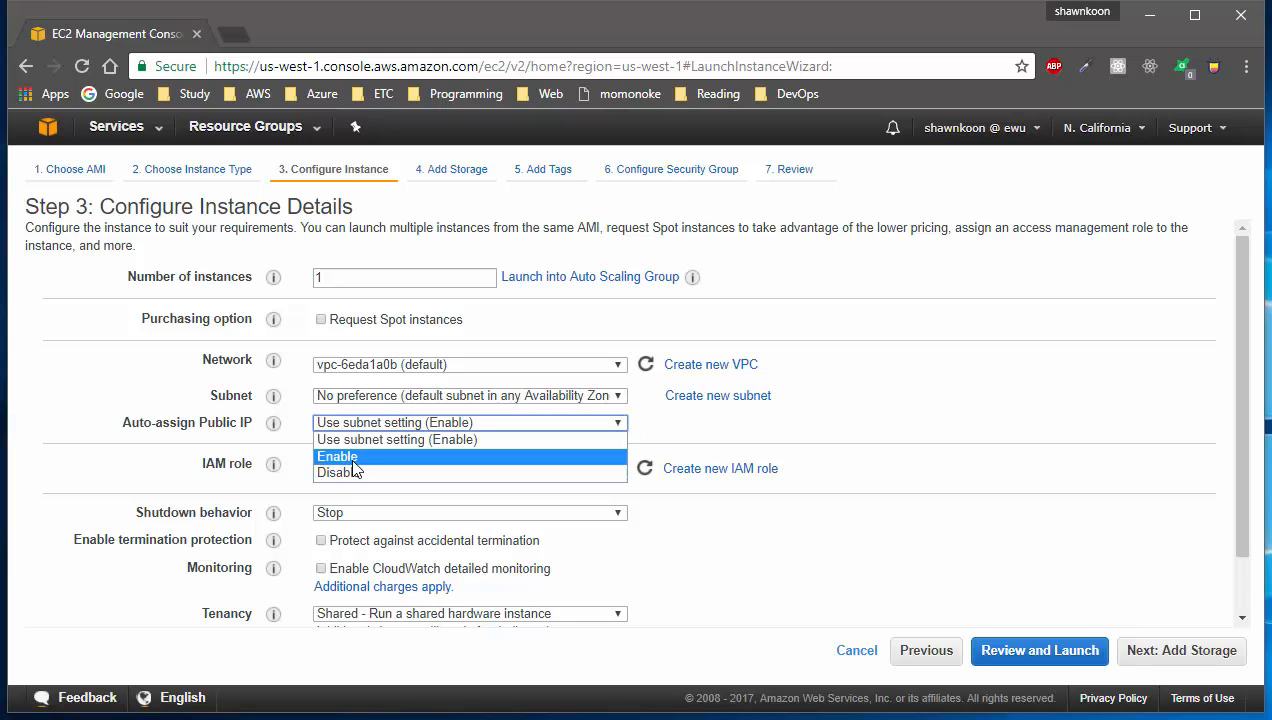
{"action": "left_click", "coordinate": [697, 430]}
{"action": "scroll", "coordinate": [692, 422], "scroll_direction": "down", "scroll_amount": 1}
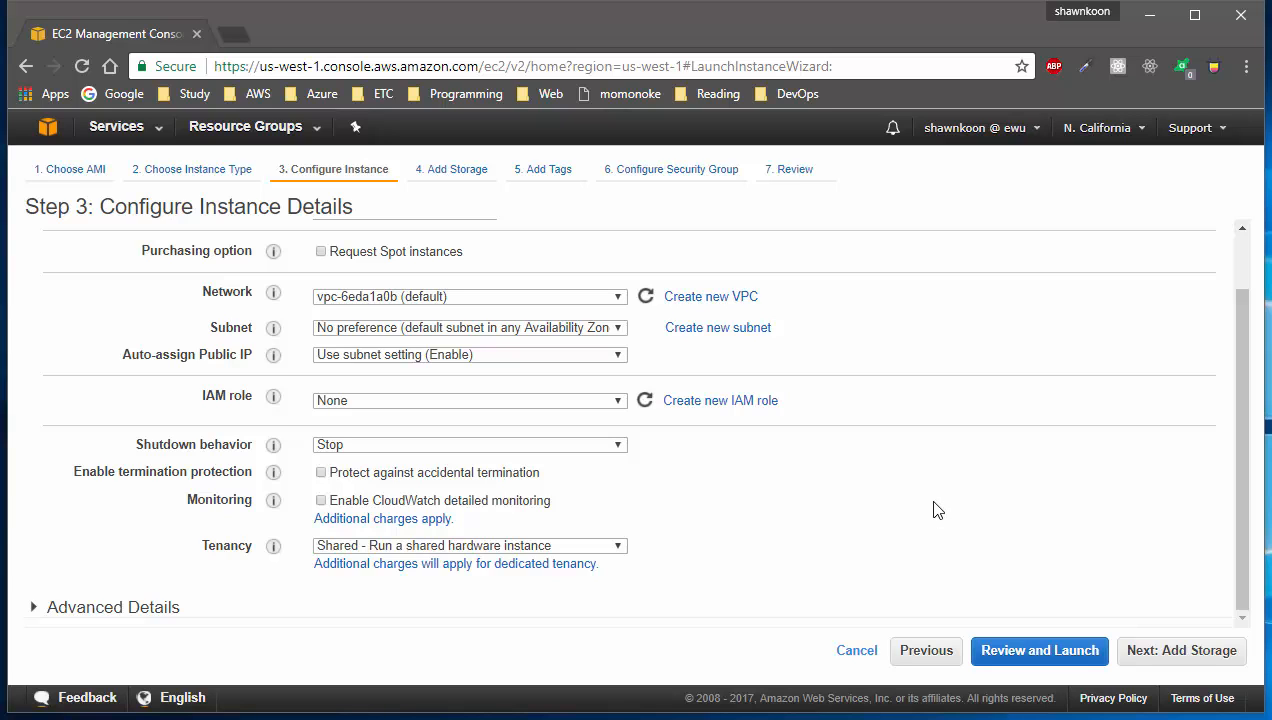
{"action": "left_click", "coordinate": [368, 446]}
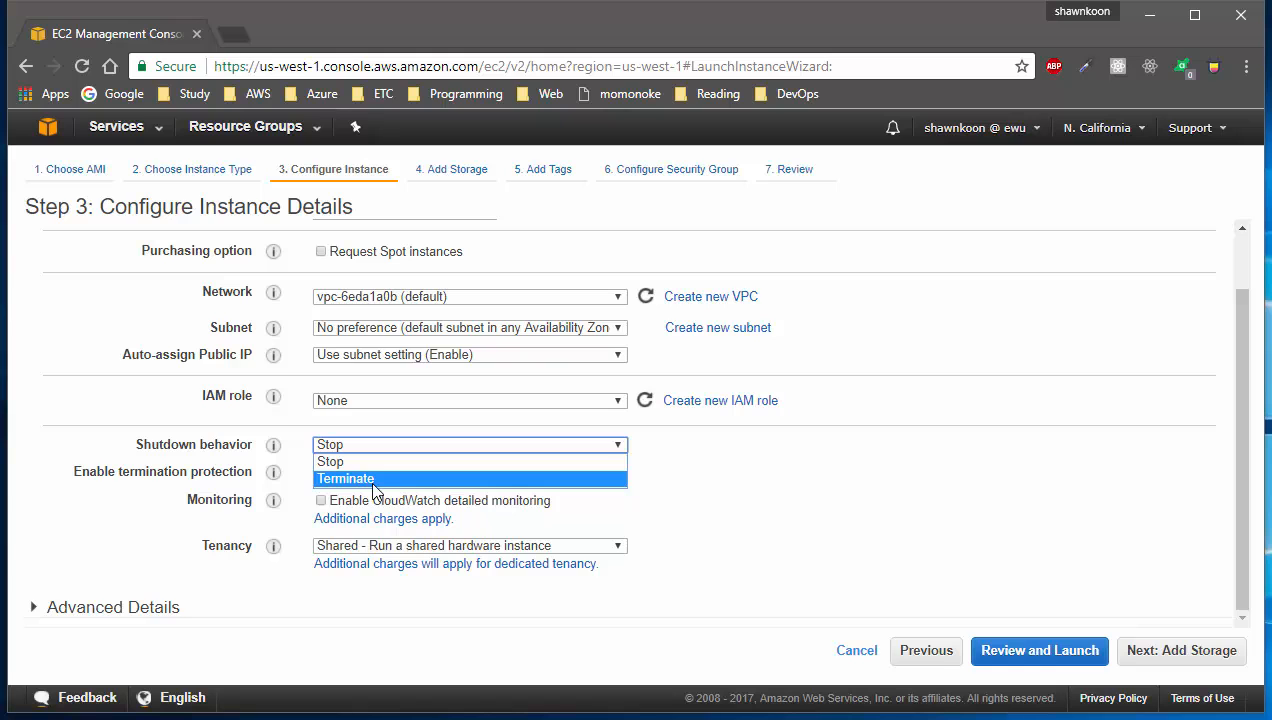
{"action": "left_click", "coordinate": [237, 452]}
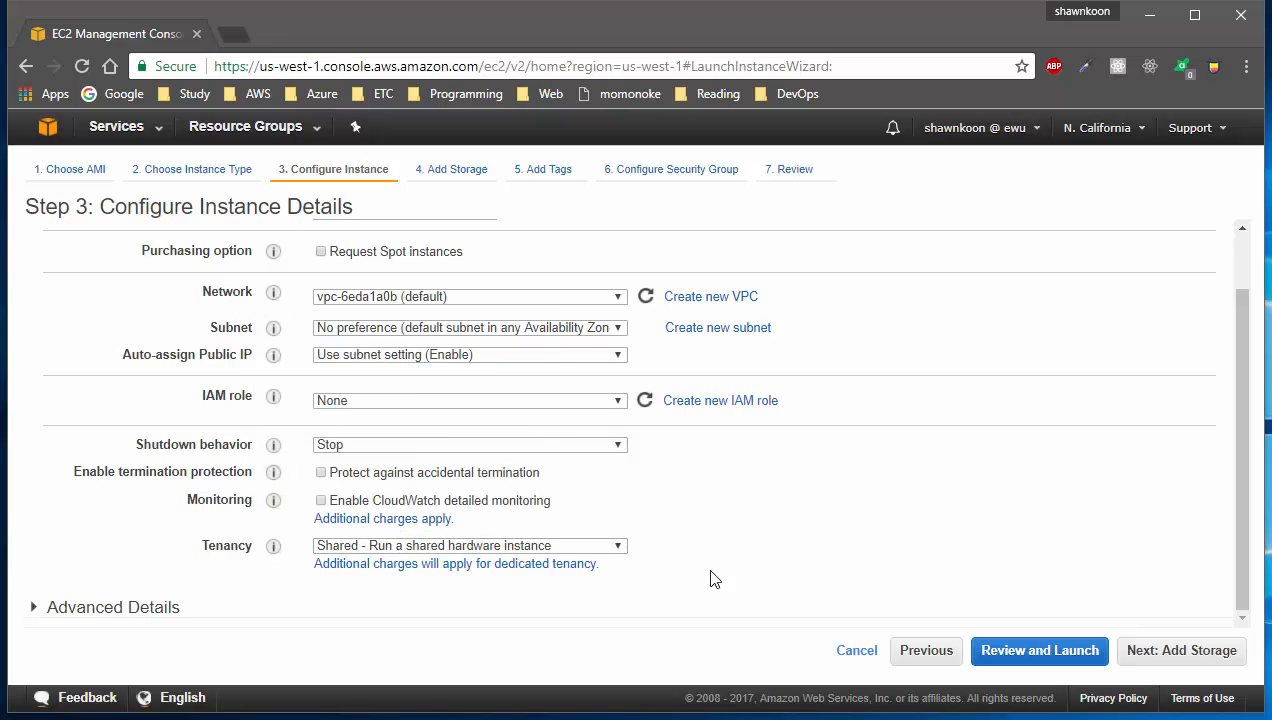
{"action": "left_click", "coordinate": [497, 549]}
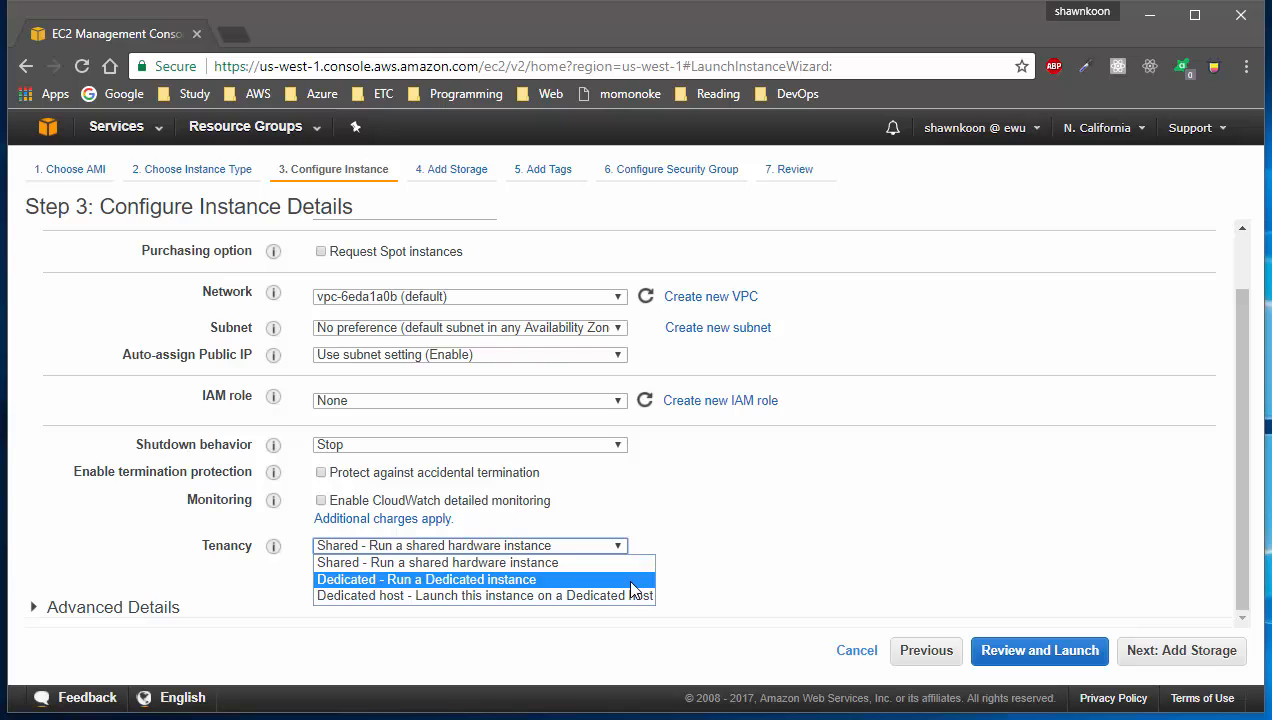
{"action": "left_click", "coordinate": [673, 581]}
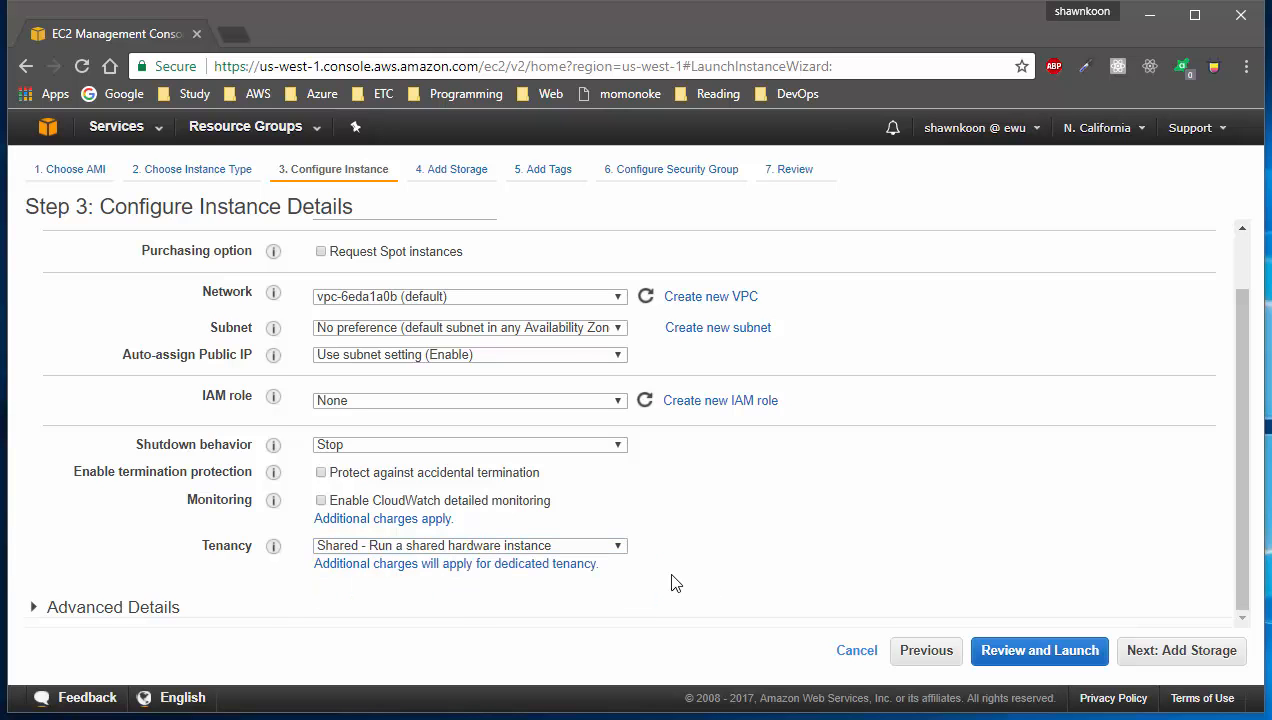
Expand Advanced Details and focus the empty User data box, left as text.
{"action": "left_click", "coordinate": [102, 612]}
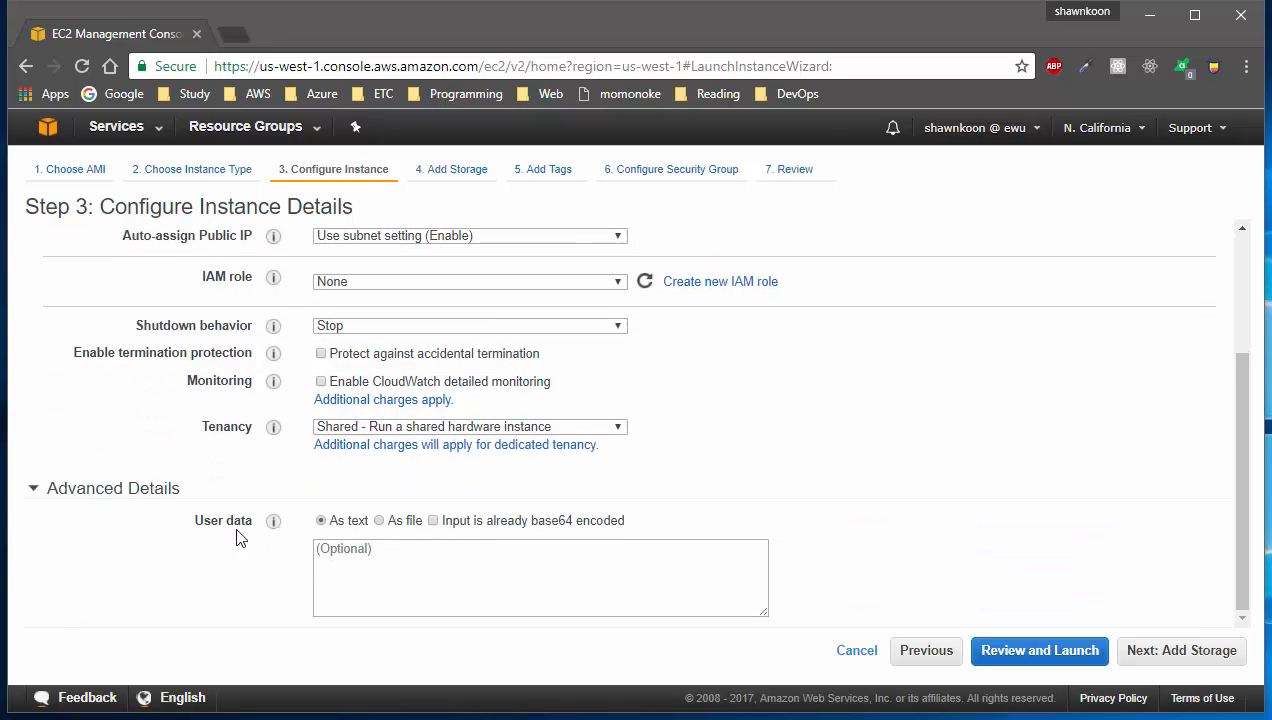
{"action": "left_click", "coordinate": [393, 570]}
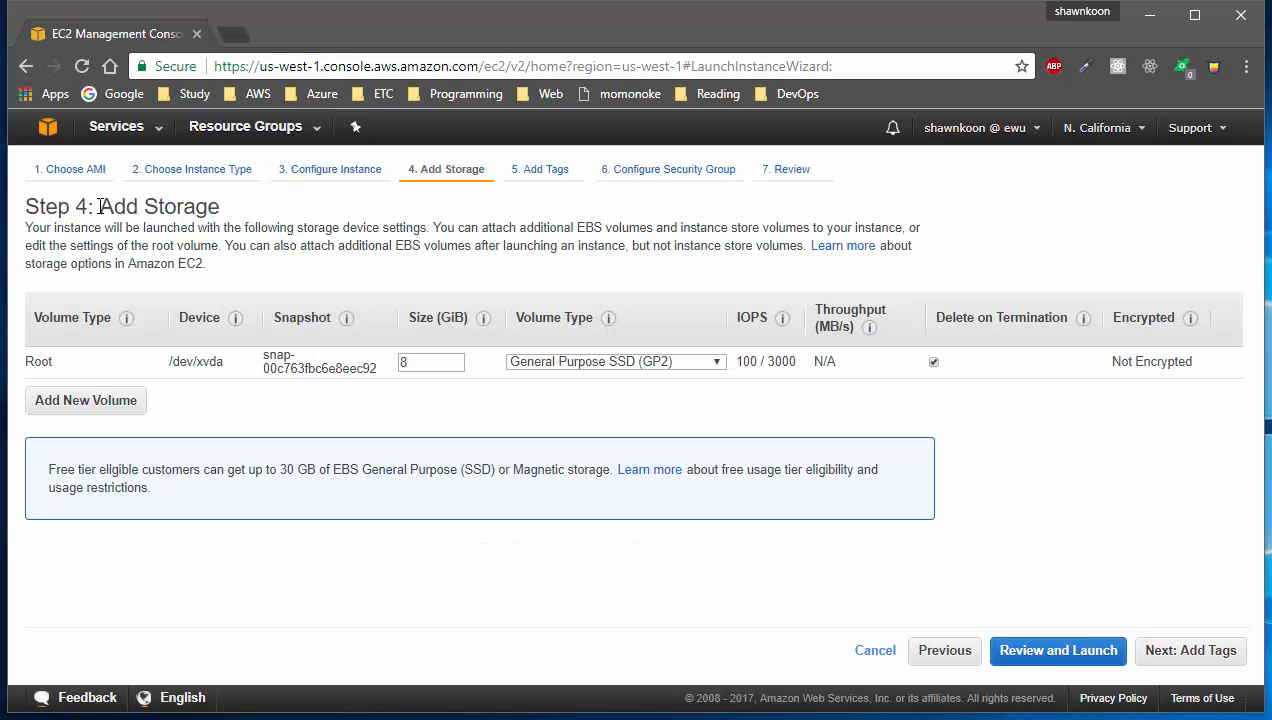
{"action": "left_click_drag", "start_coordinate": [99, 206], "coordinate": [246, 209]}
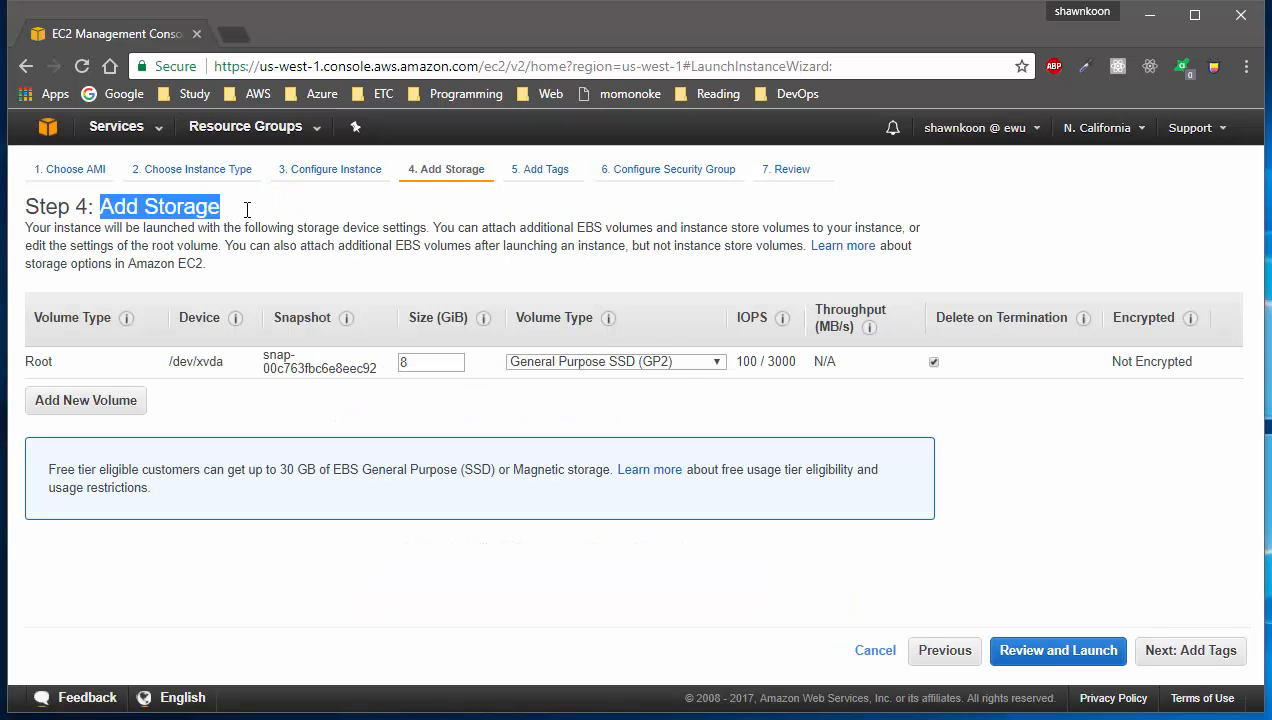
{"action": "left_click", "coordinate": [283, 215]}
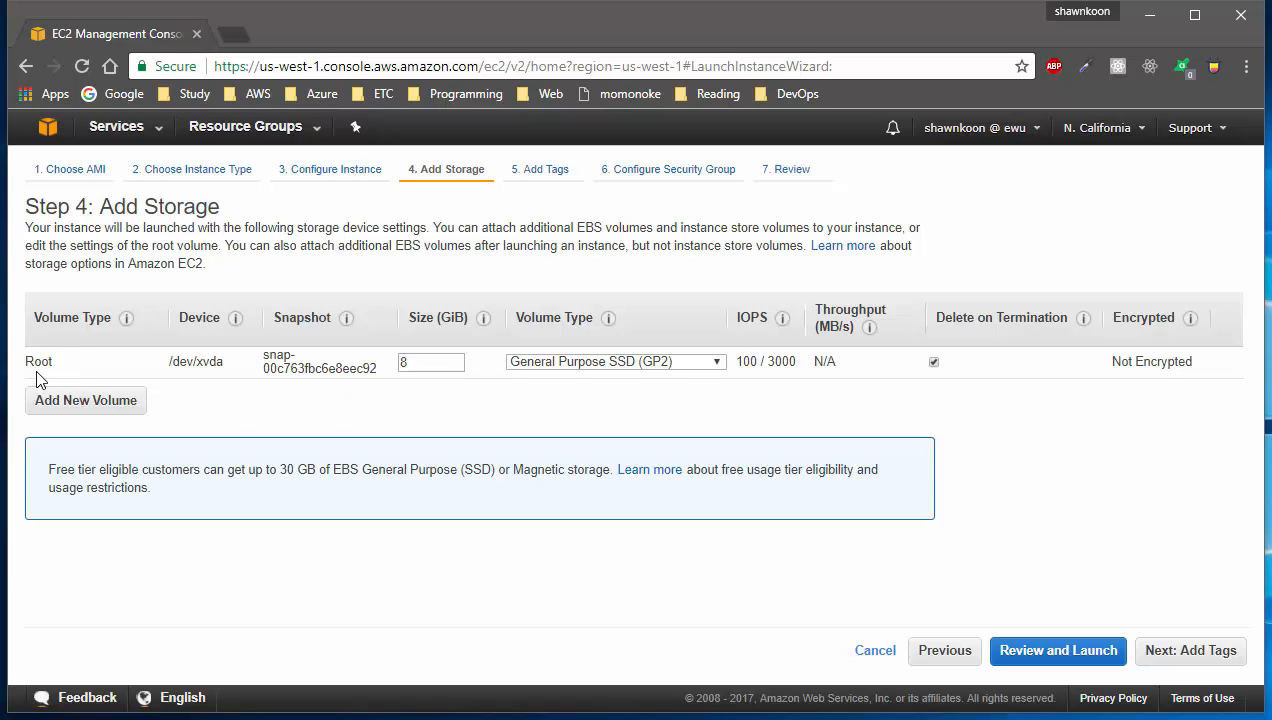
{"action": "double_click", "coordinate": [441, 366]}
{"action": "left_click", "coordinate": [485, 319]}
{"action": "left_click", "coordinate": [628, 366]}
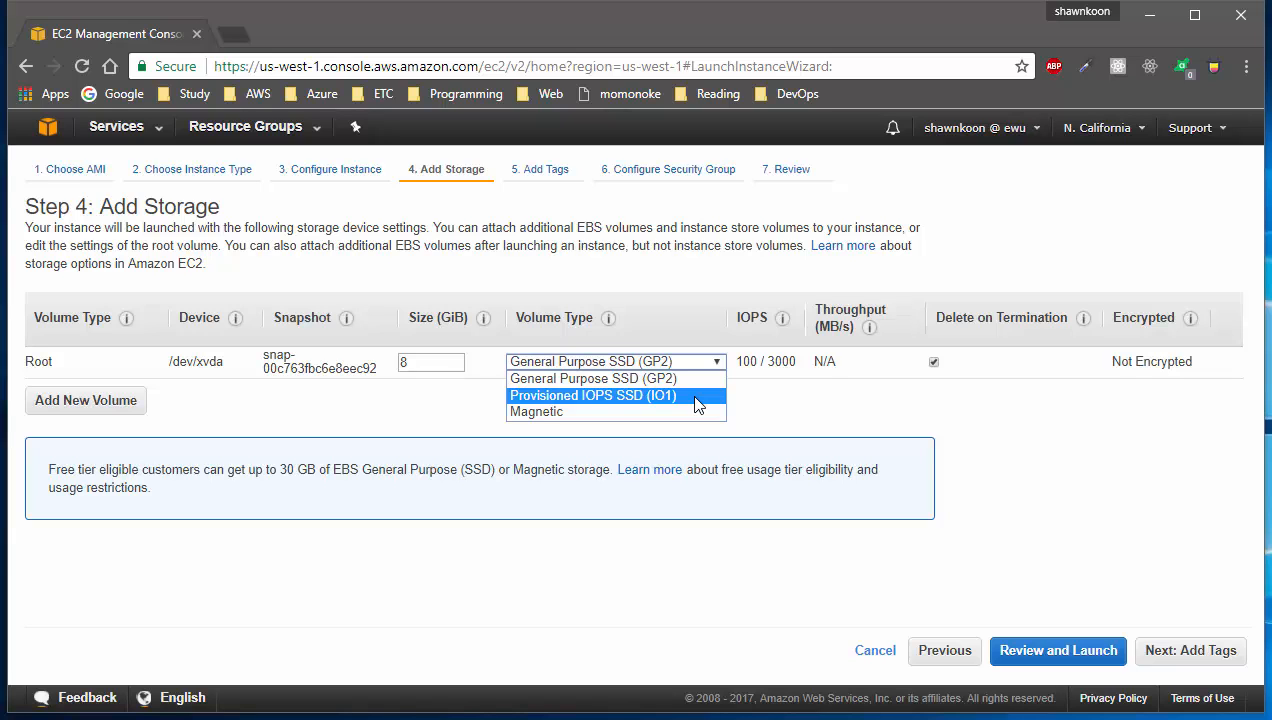
{"action": "left_click", "coordinate": [868, 404]}
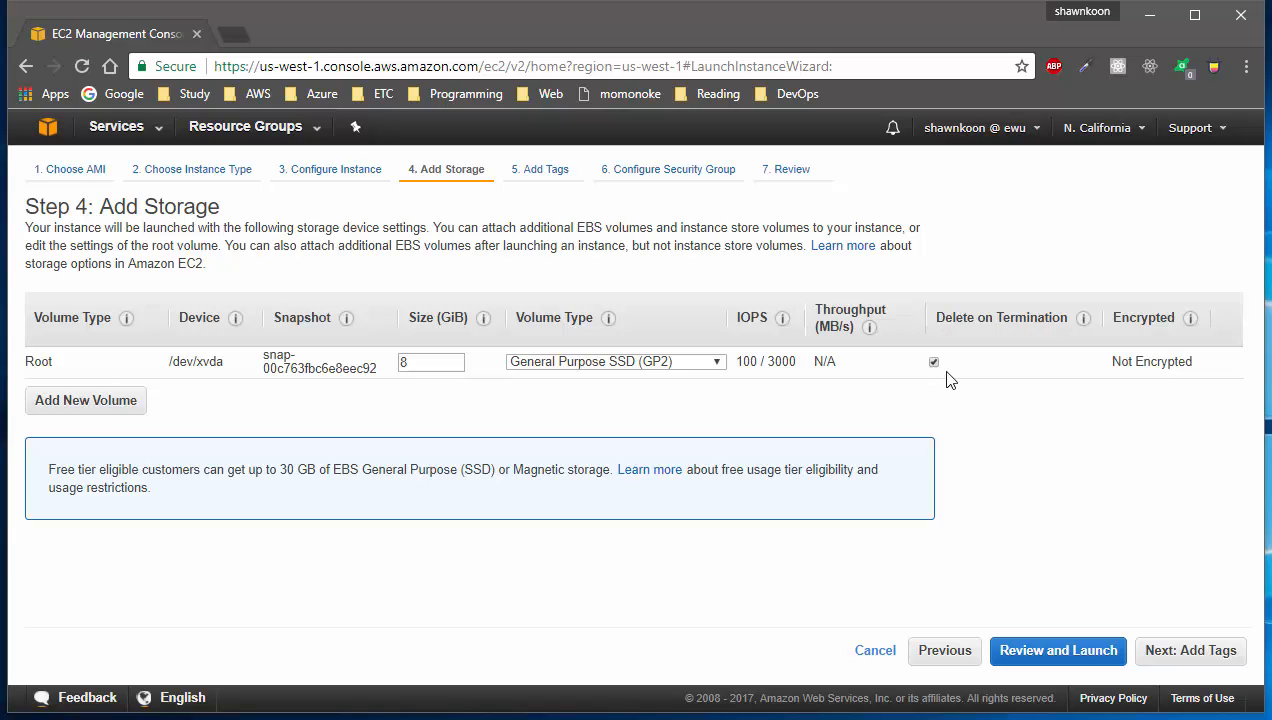
{"action": "left_click", "coordinate": [933, 363]}
{"action": "left_click", "coordinate": [934, 364]}
{"action": "double_click", "coordinate": [1131, 316]}
{"action": "left_click_drag", "start_coordinate": [1108, 362], "coordinate": [1208, 364]}
{"action": "left_click", "coordinate": [1138, 427]}
{"action": "double_click", "coordinate": [37, 362]}
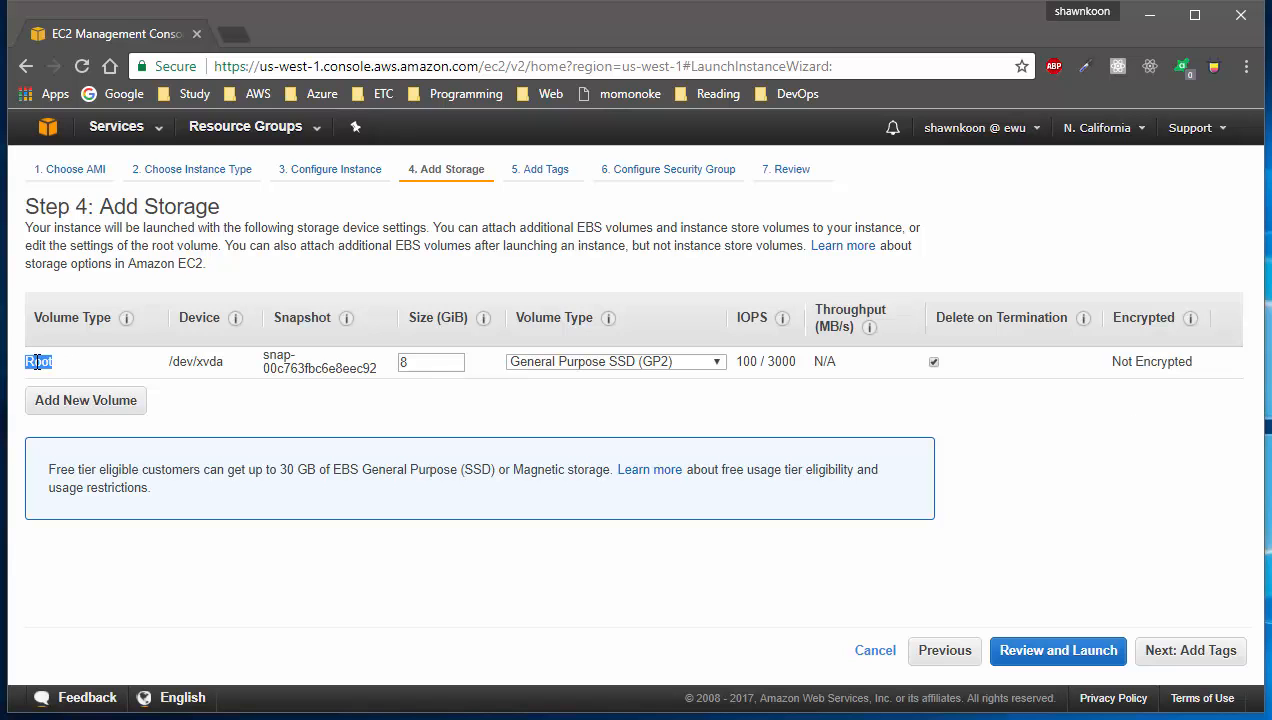
{"action": "left_click", "coordinate": [232, 405]}
{"action": "left_click", "coordinate": [88, 404]}
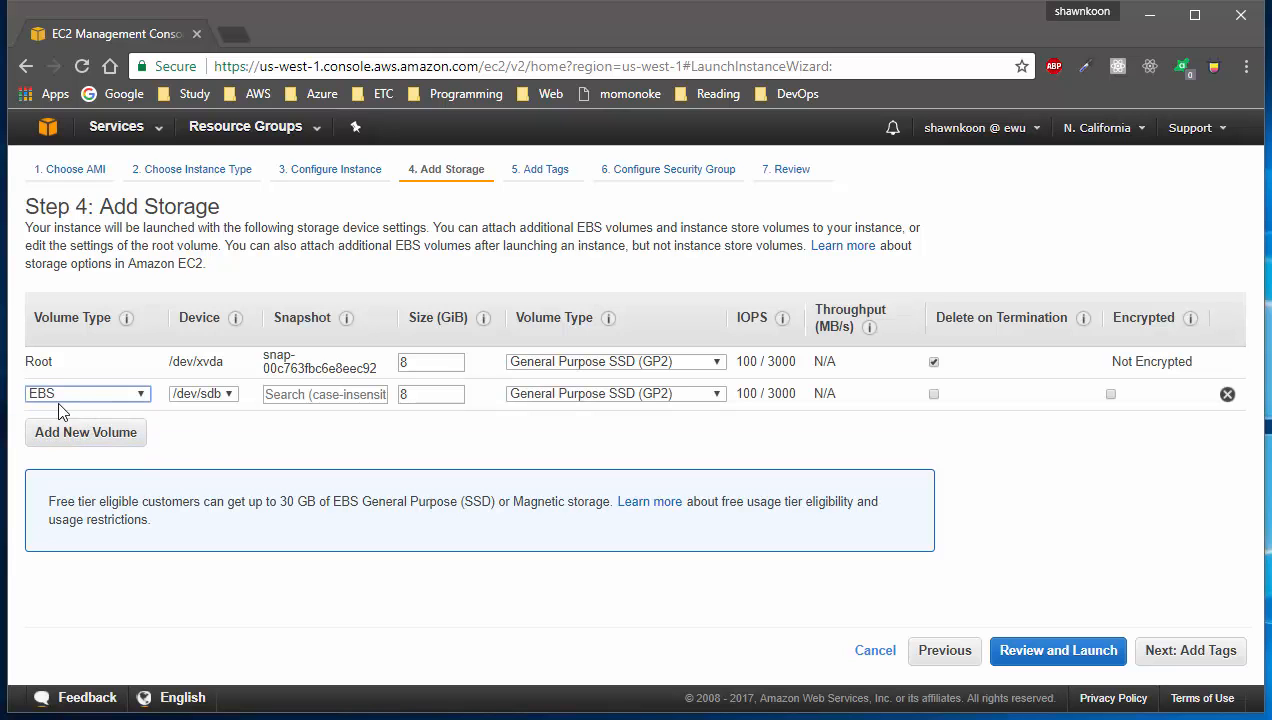
{"action": "left_click", "coordinate": [1110, 395]}
{"action": "left_click", "coordinate": [1227, 395]}
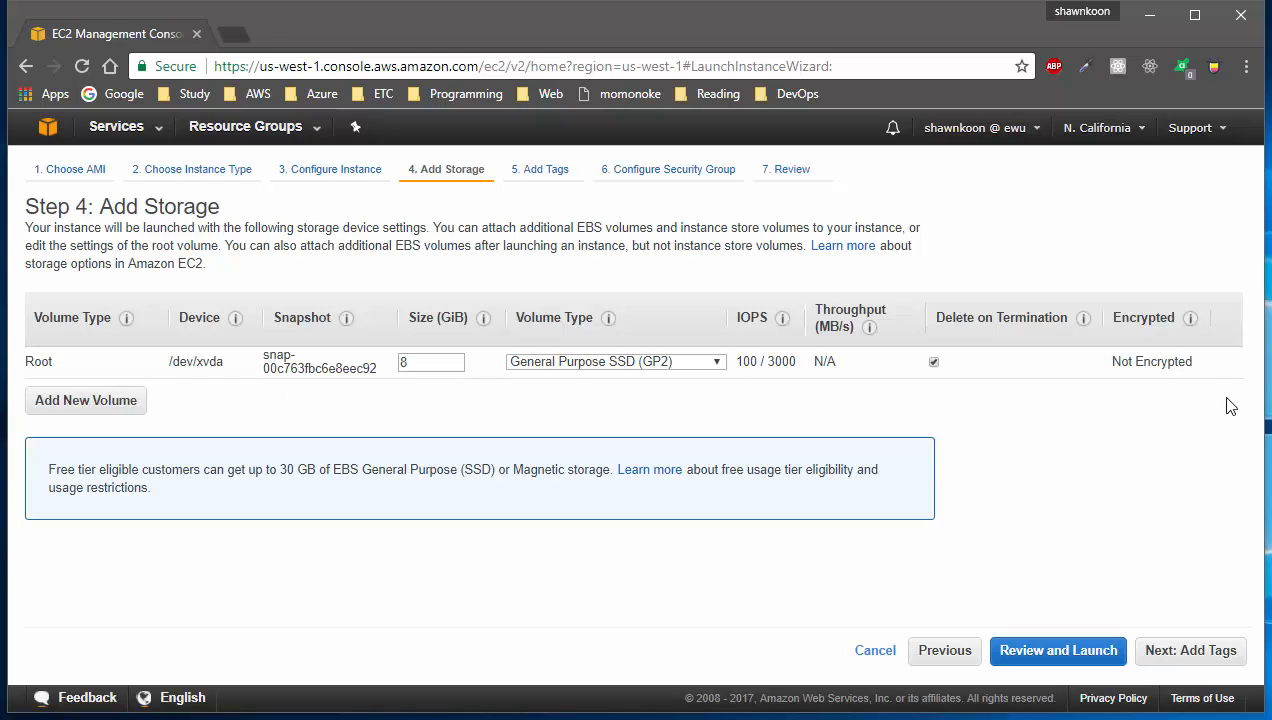
On Step 5, add a tag with key Name and paste the instance's name as its value.
{"action": "left_click", "coordinate": [1174, 655]}
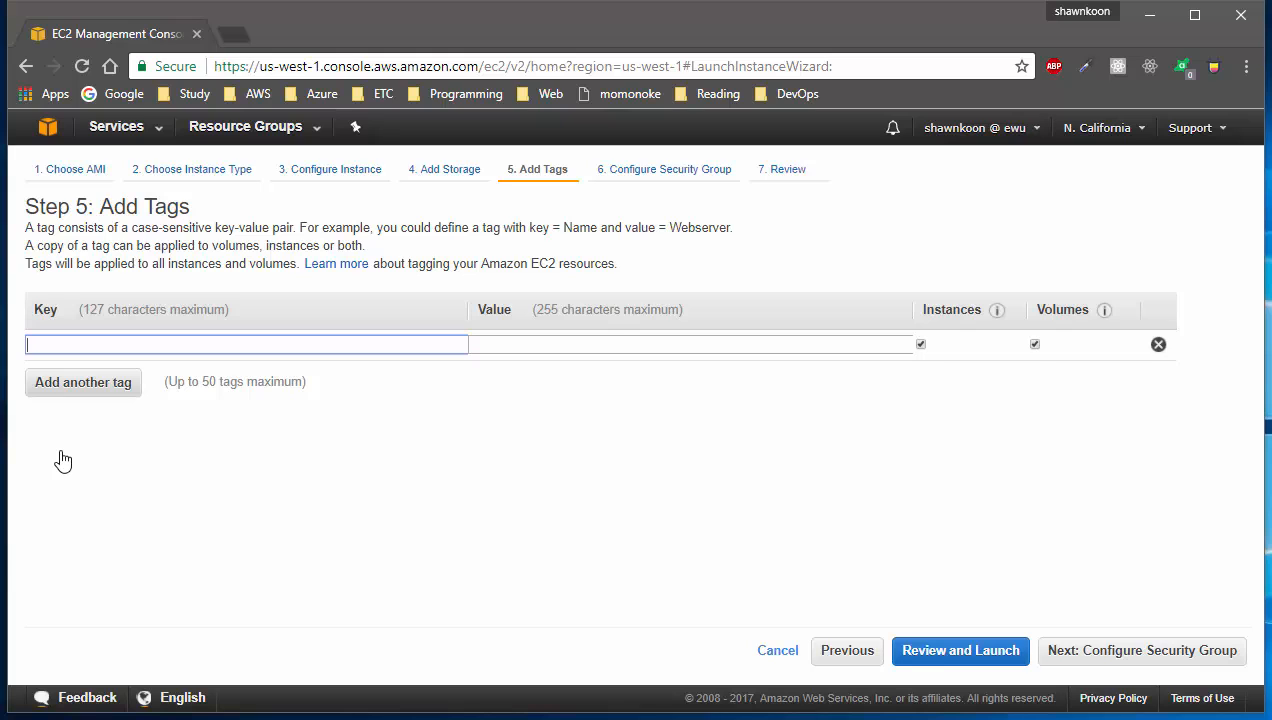
{"action": "type", "text": "Name"}
{"action": "key", "text": "Tab"}
{"action": "type", "text": "shawnkoon-youtube-ec2"}
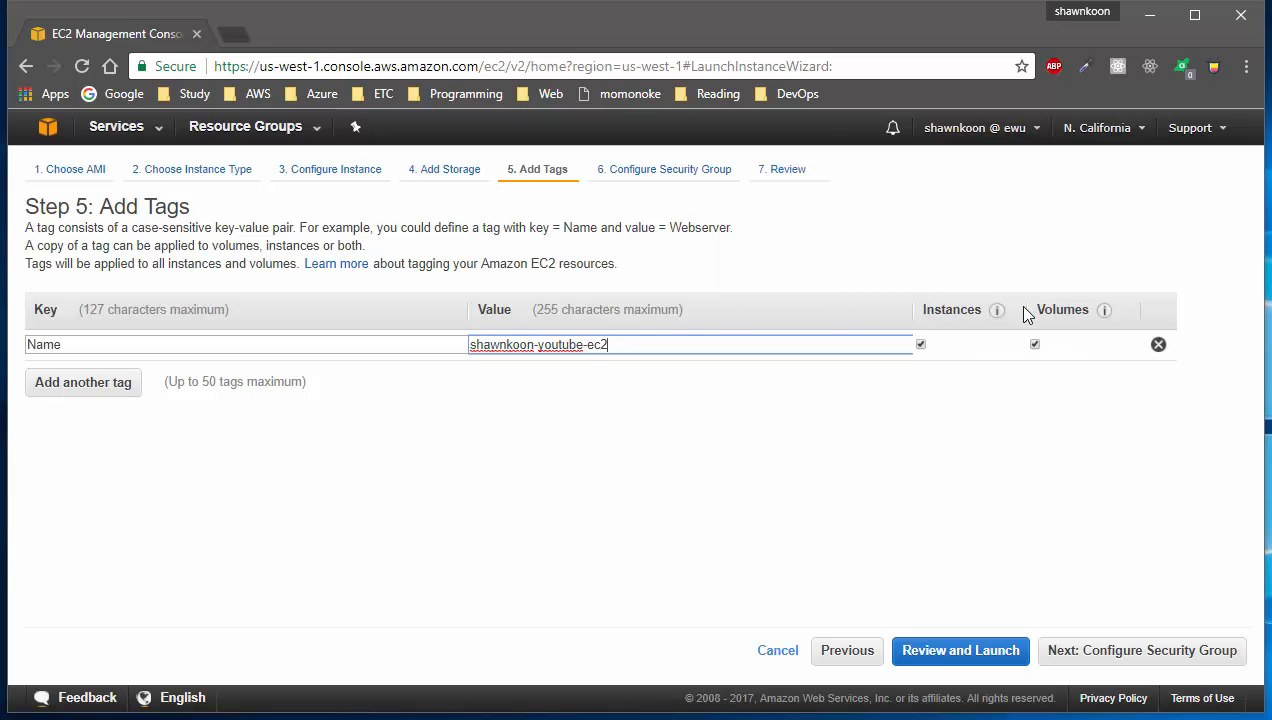
On Step 6, glance at existing security groups, then keep 'Create a new security group'.
{"action": "left_click", "coordinate": [1140, 662]}
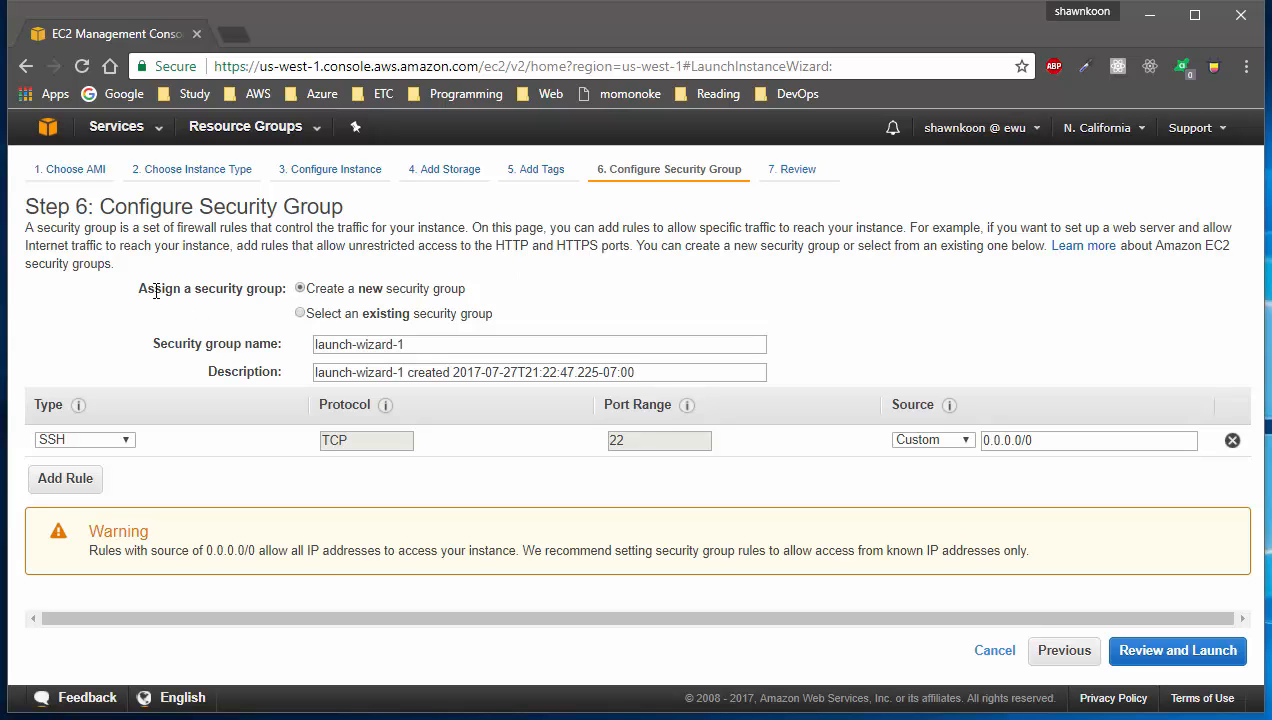
{"action": "left_click_drag", "start_coordinate": [153, 289], "coordinate": [275, 291]}
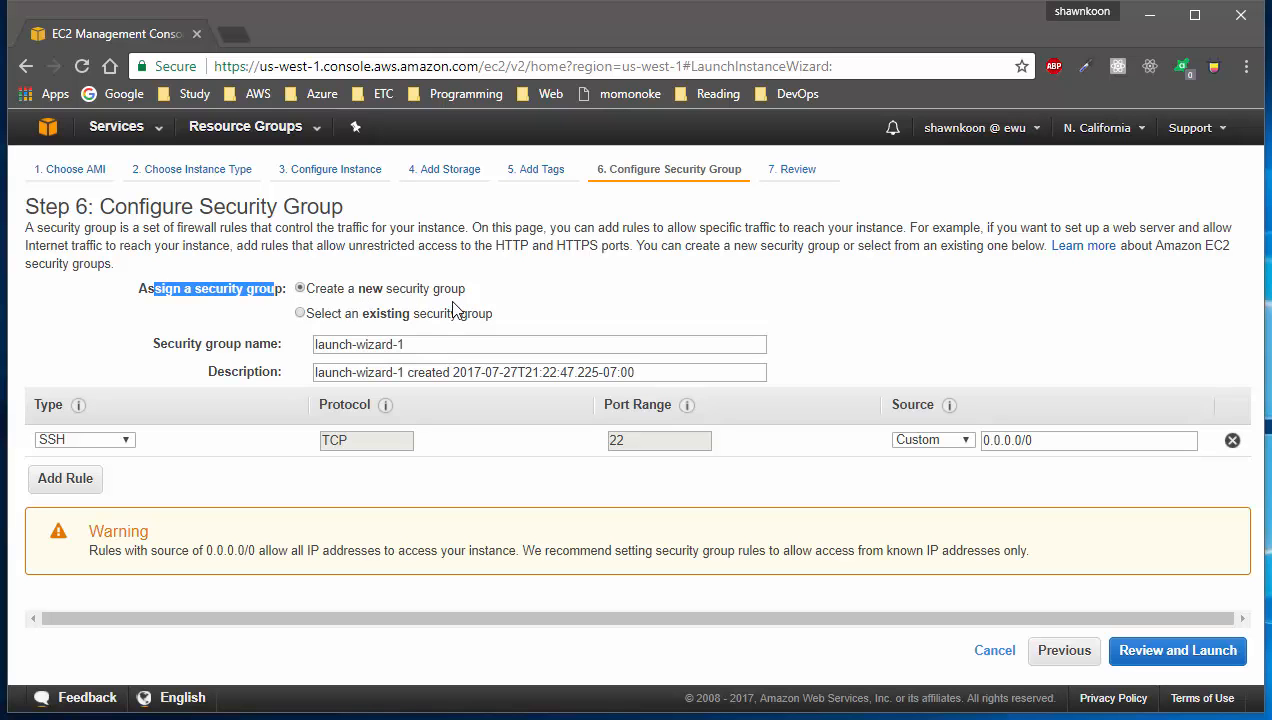
{"action": "left_click", "coordinate": [300, 314]}
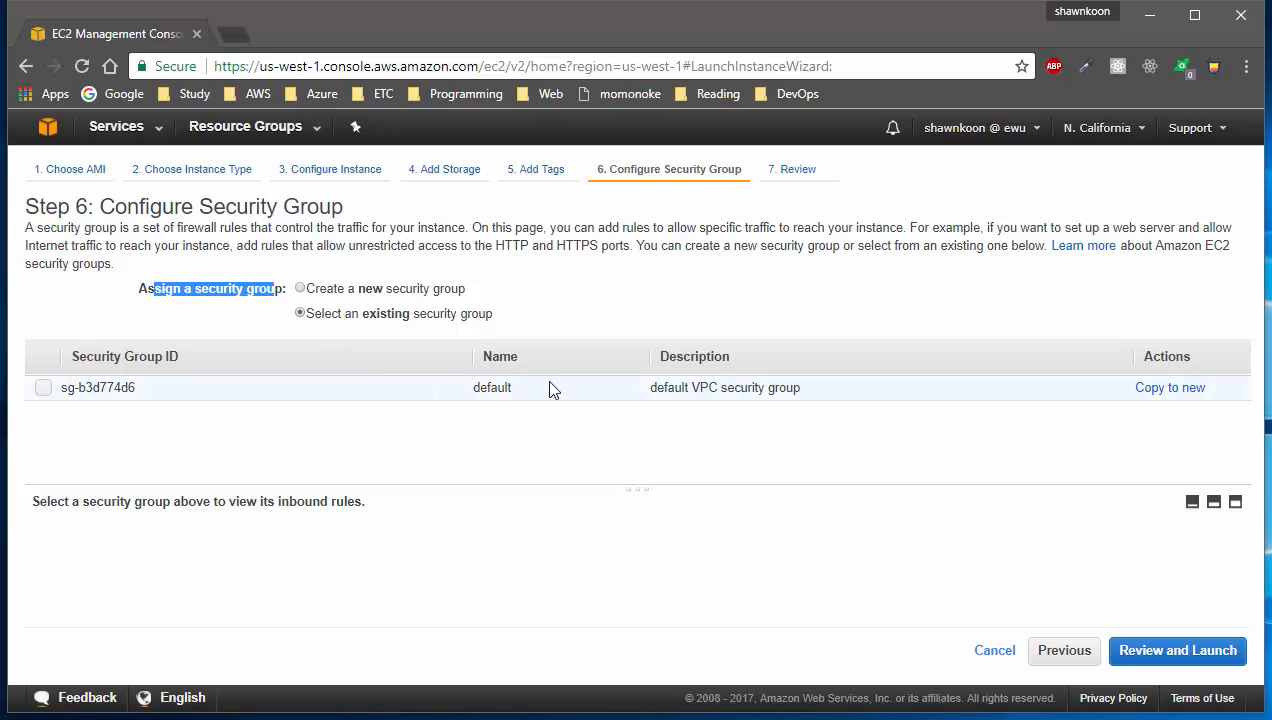
{"action": "left_click", "coordinate": [300, 289]}
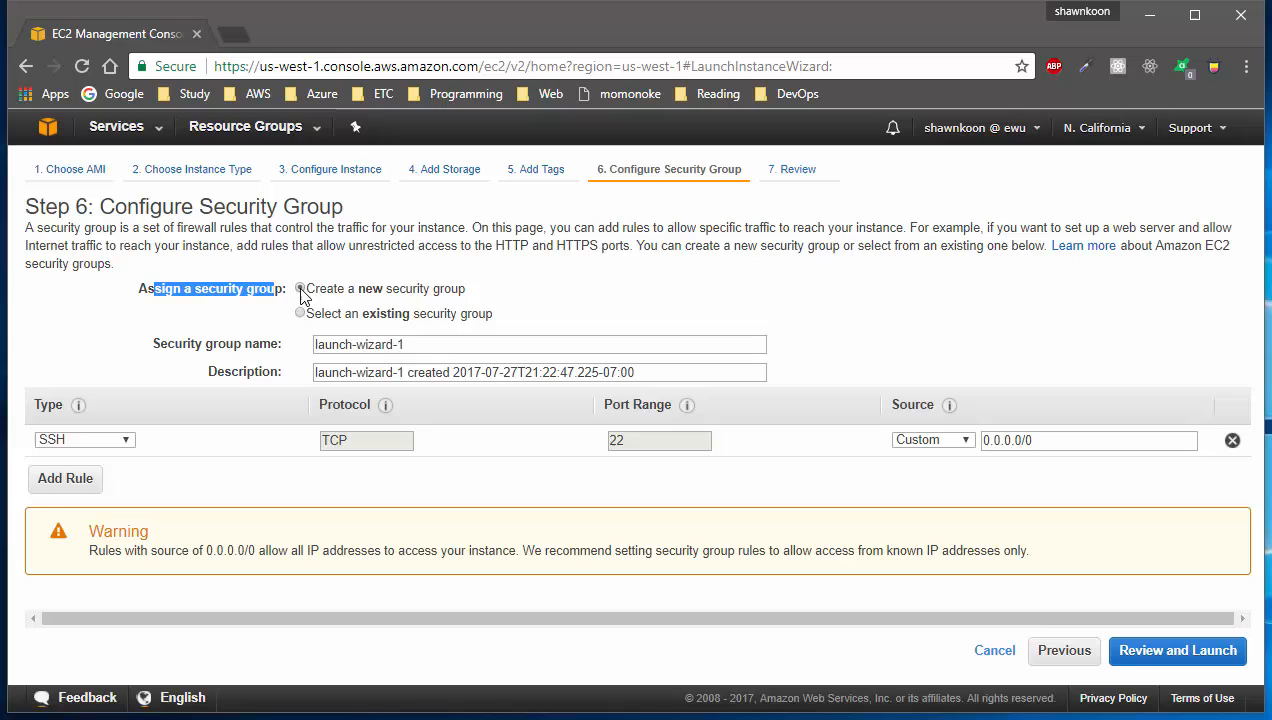
Paste a custom group name and the description 'sg for youtube tutorial ec2 instance'.
{"action": "triple_click", "coordinate": [431, 345]}
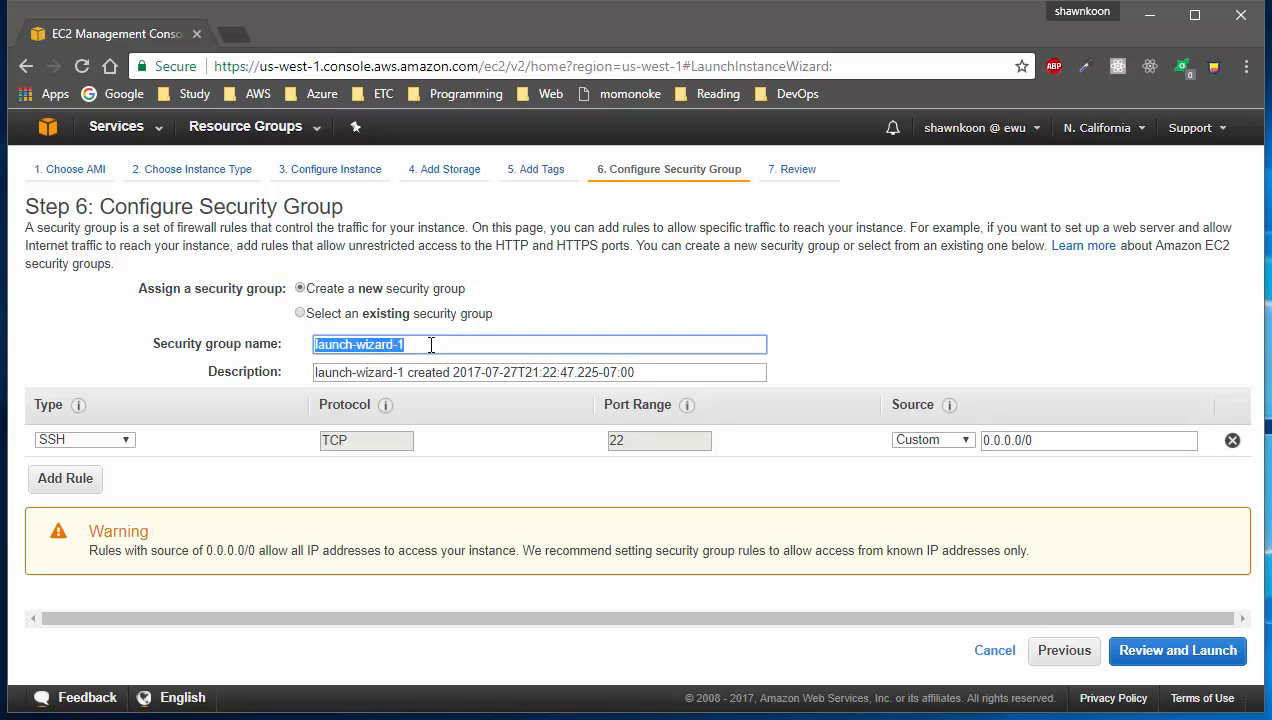
{"action": "type", "text": "sg-shawnkoon-youtube"}
{"action": "triple_click", "coordinate": [446, 372]}
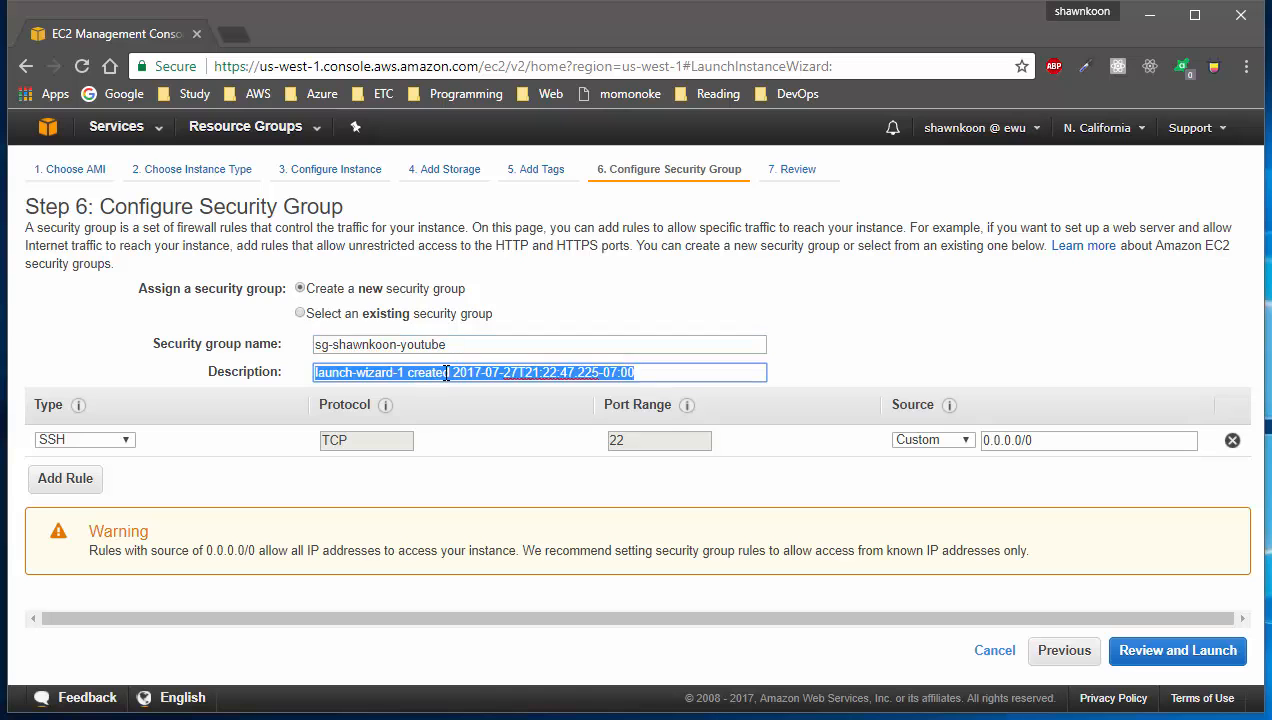
{"action": "type", "text": "sg for youtube tutorial ec2 instance"}
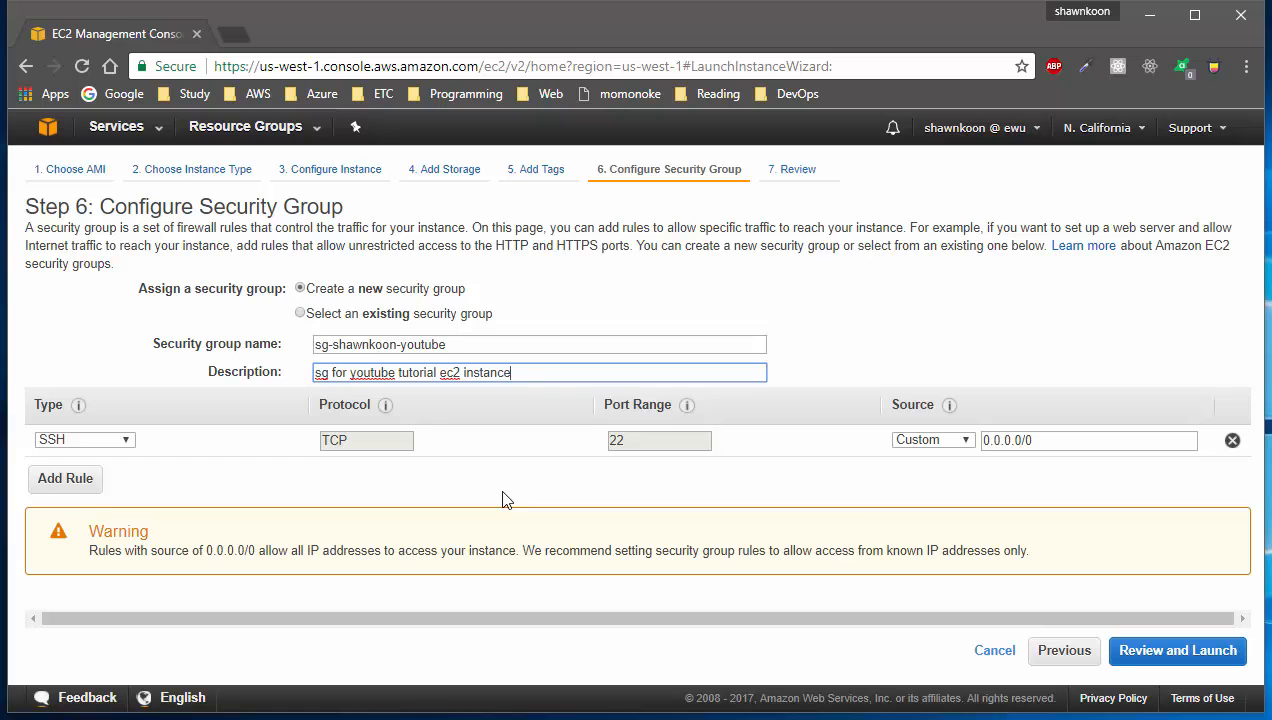
{"action": "left_click", "coordinate": [65, 480]}
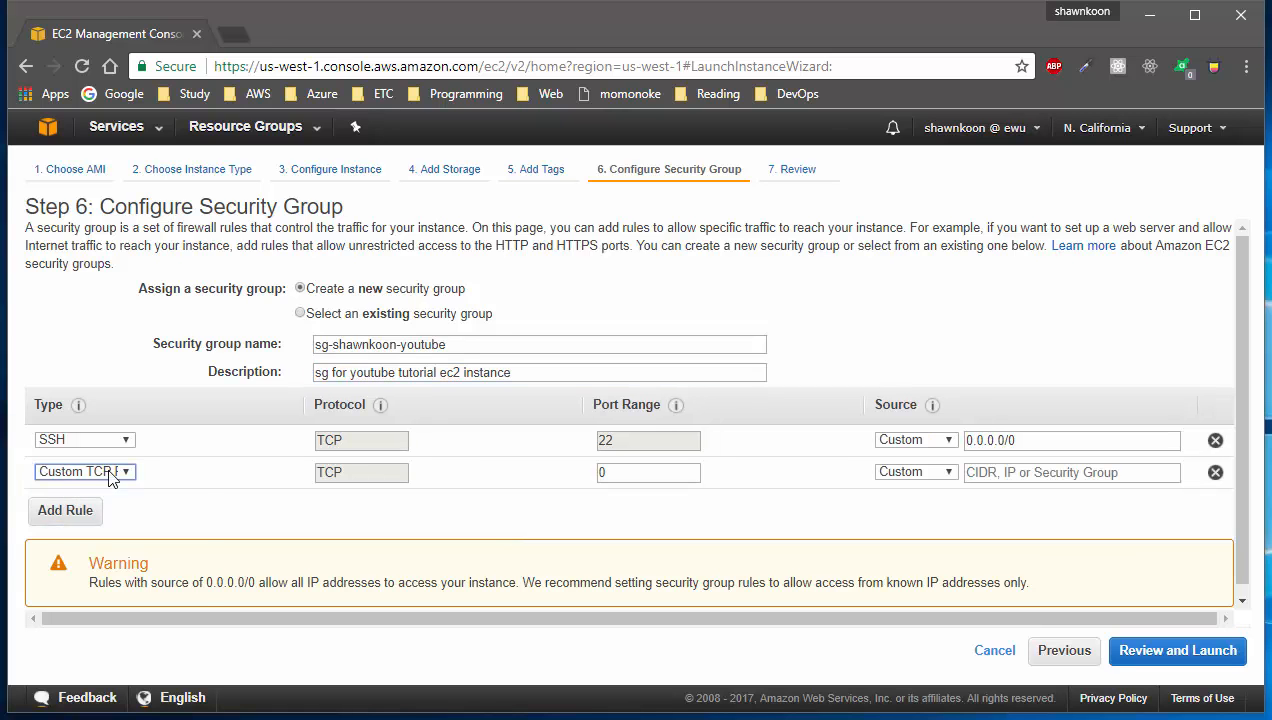
{"action": "left_click", "coordinate": [107, 470]}
{"action": "scroll", "coordinate": [142, 638], "scroll_direction": "down", "scroll_amount": 3}
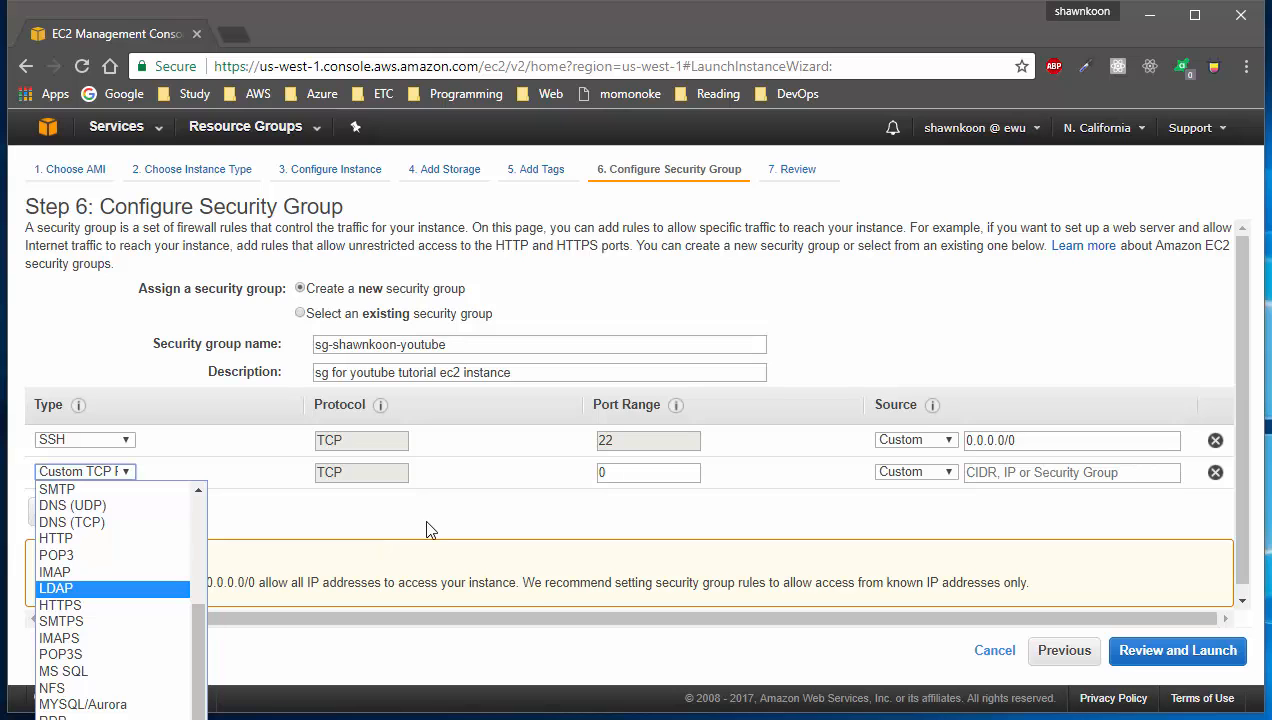
{"action": "left_click", "coordinate": [62, 605]}
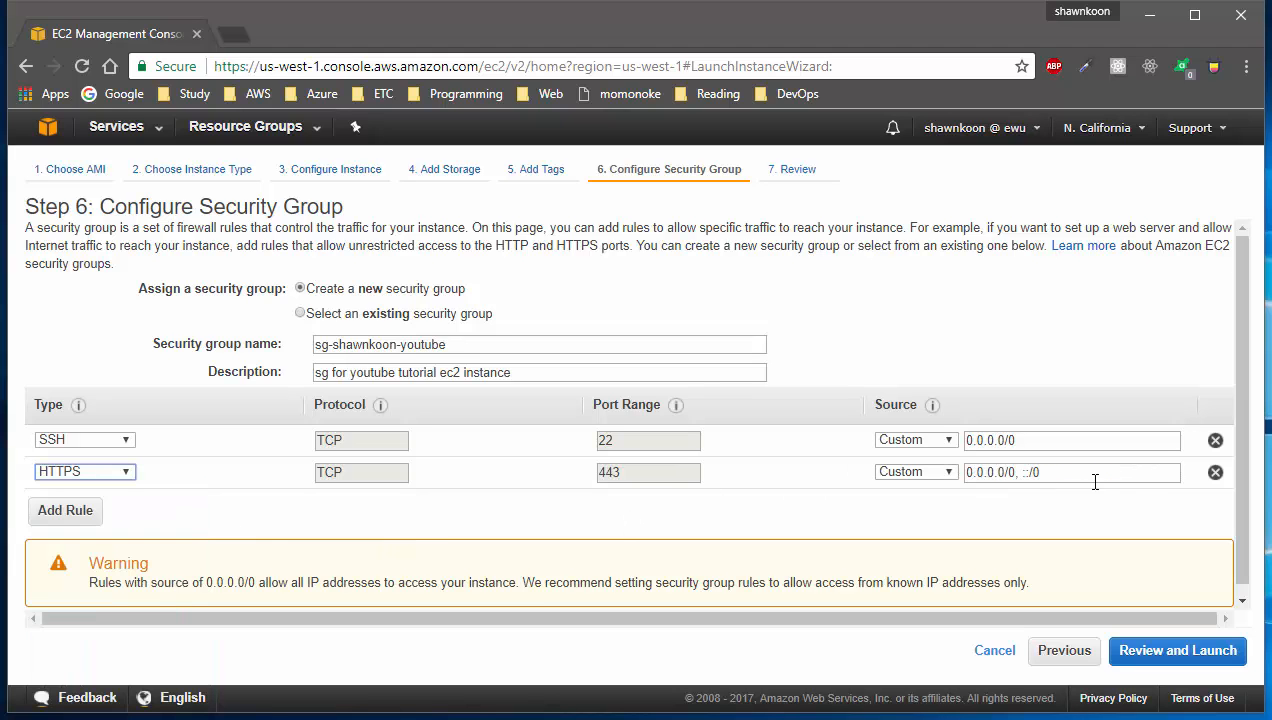
{"action": "left_click", "coordinate": [1215, 472]}
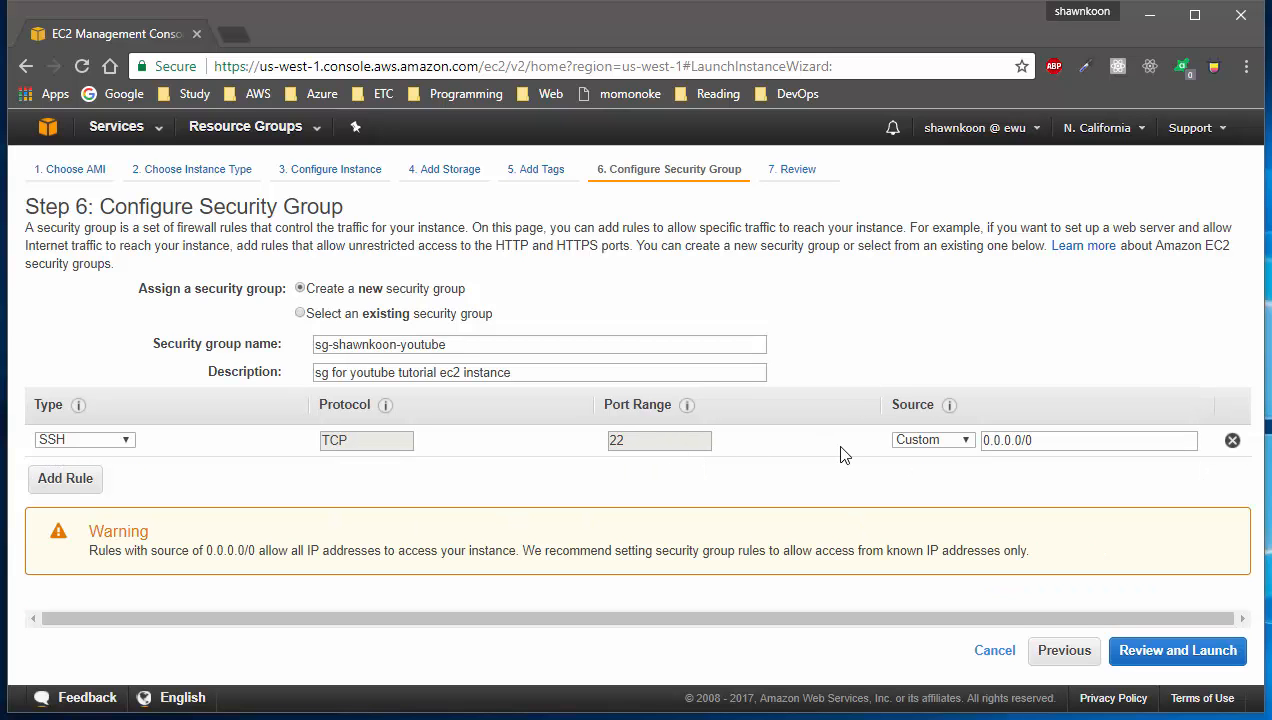
Look over the Step 7 review page and launch, bringing up the key pair dialog.
{"action": "left_click", "coordinate": [1170, 655]}
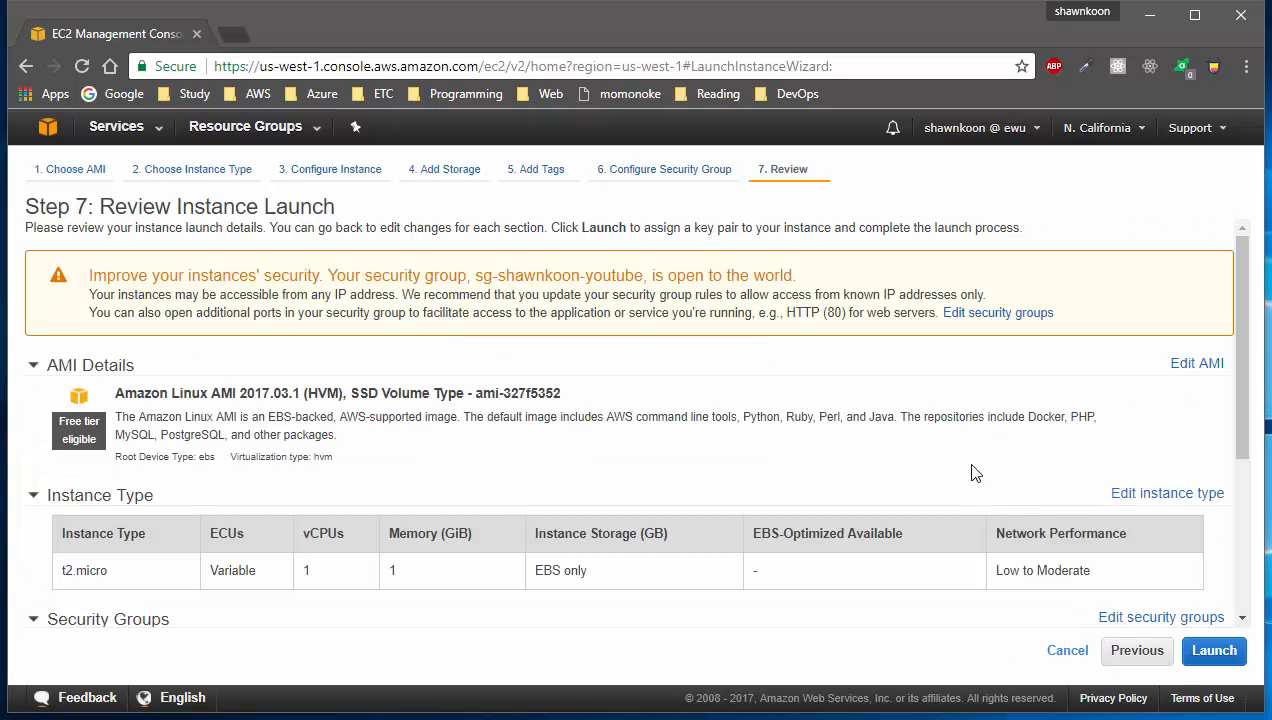
{"action": "scroll", "coordinate": [975, 470], "scroll_direction": "down", "scroll_amount": 3}
{"action": "scroll", "coordinate": [975, 470], "scroll_direction": "up", "scroll_amount": 3}
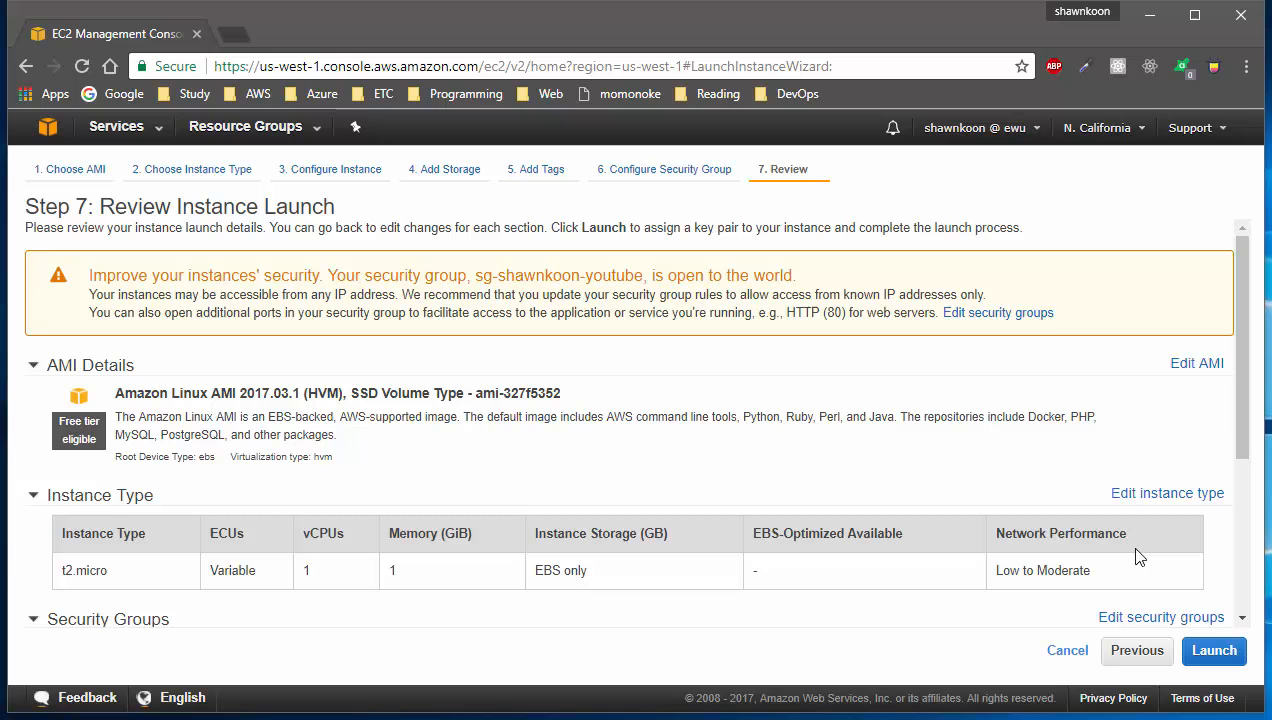
{"action": "left_click", "coordinate": [1236, 658]}
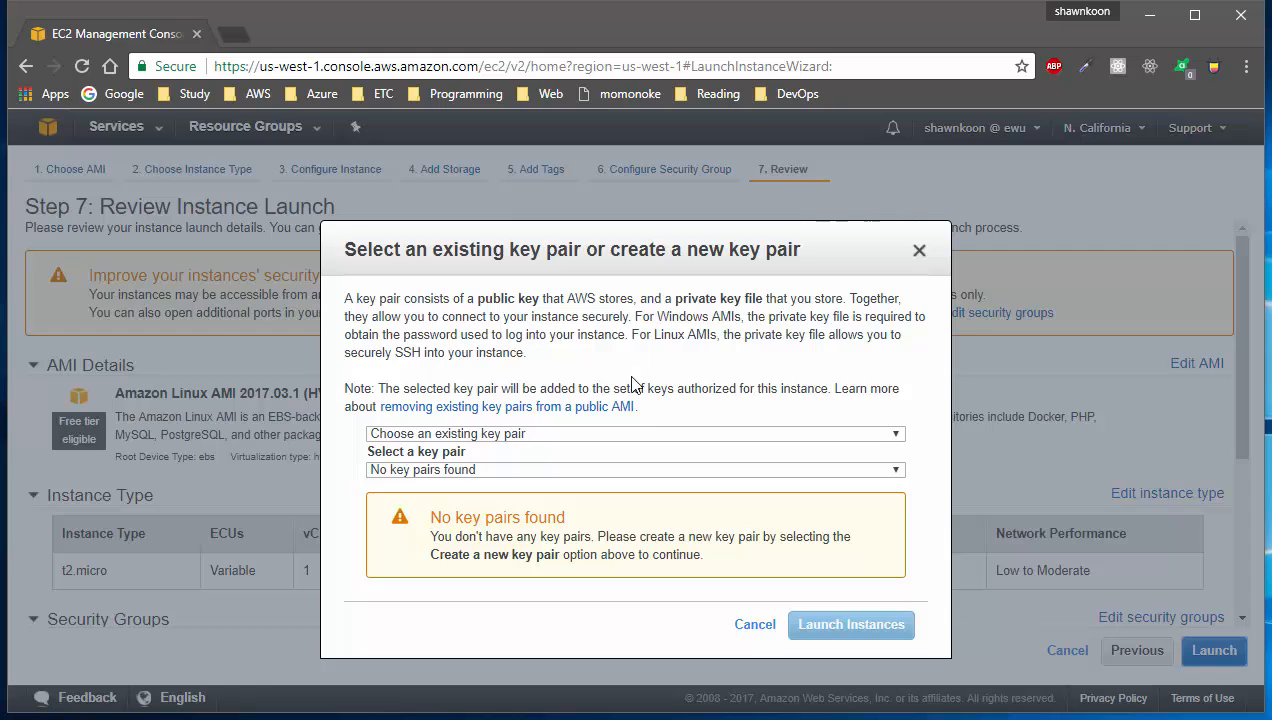
Create a new named key pair, download its .pem, and launch; it fails over the sg- group name.
{"action": "left_click", "coordinate": [641, 433]}
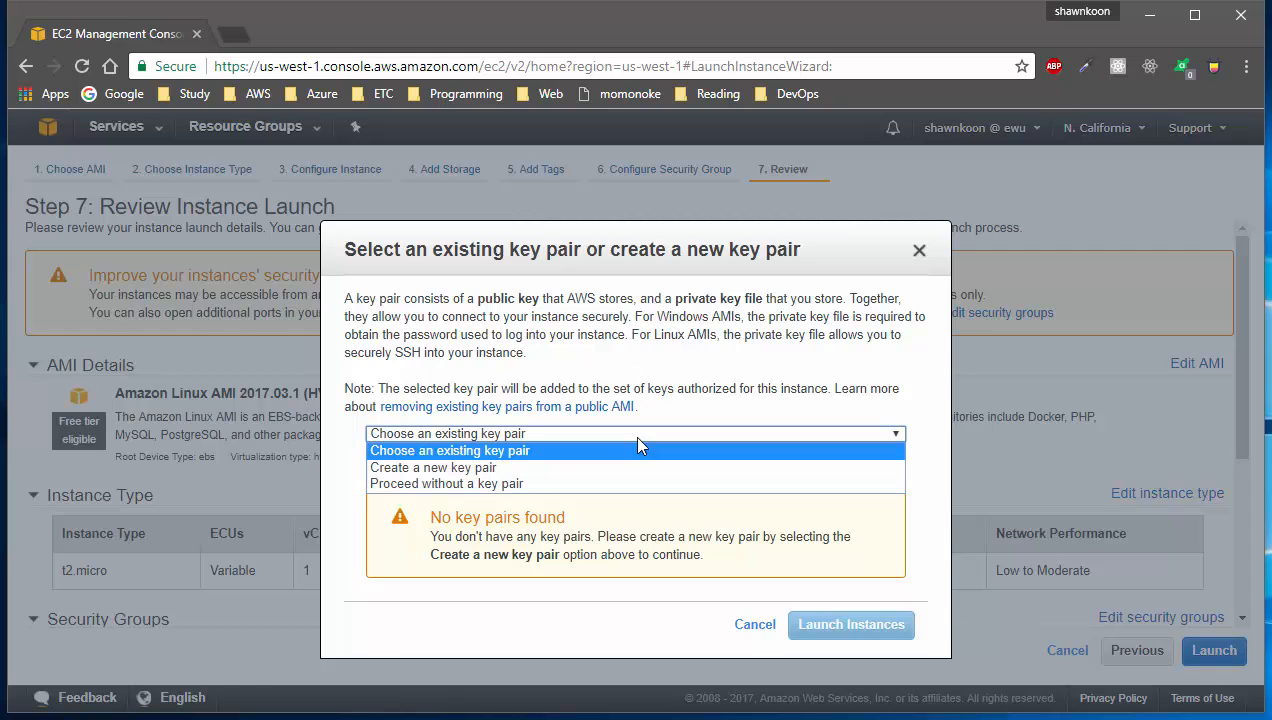
{"action": "left_click", "coordinate": [463, 469]}
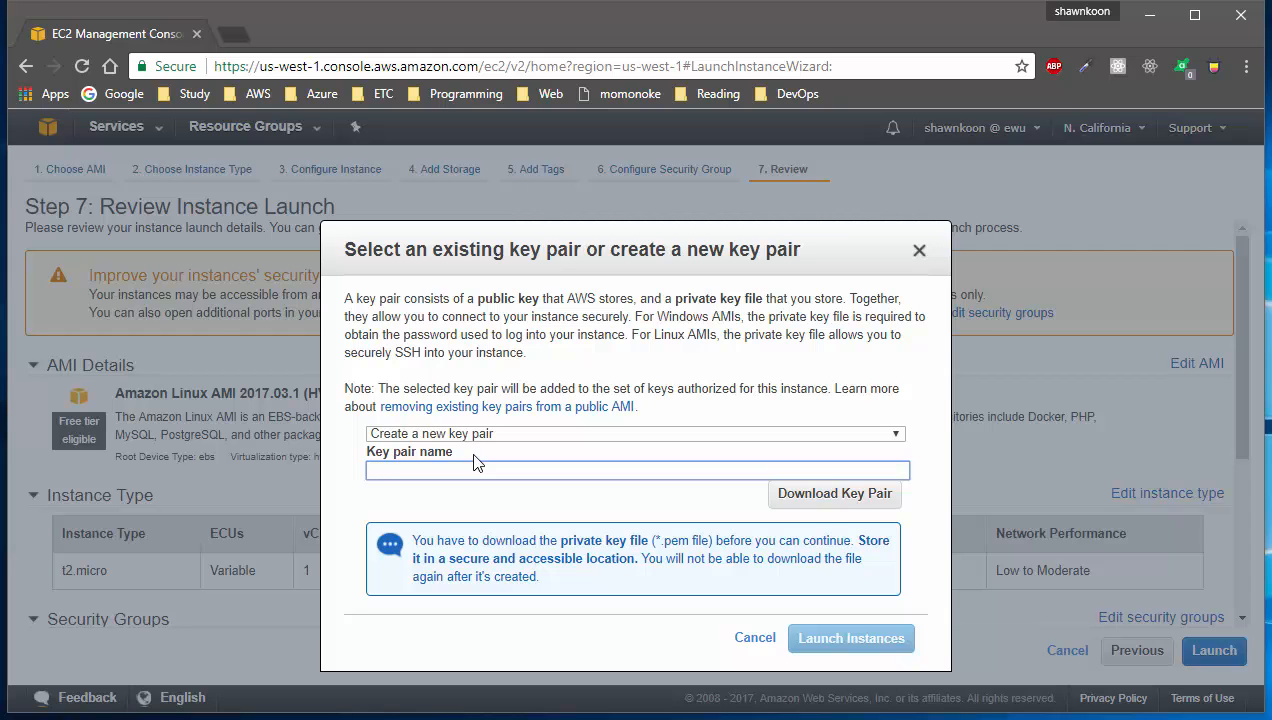
{"action": "type", "text": "shawnkoon-ec2-key"}
{"action": "left_click", "coordinate": [820, 503]}
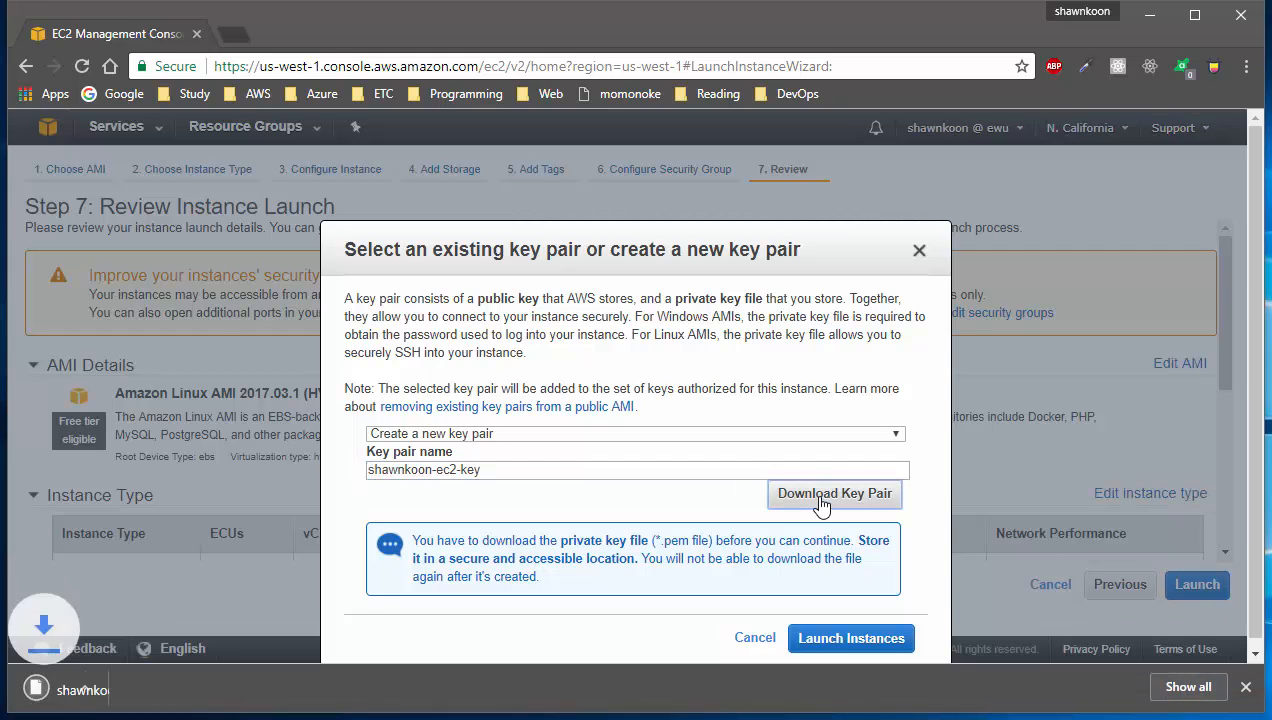
{"action": "left_click", "coordinate": [833, 640]}
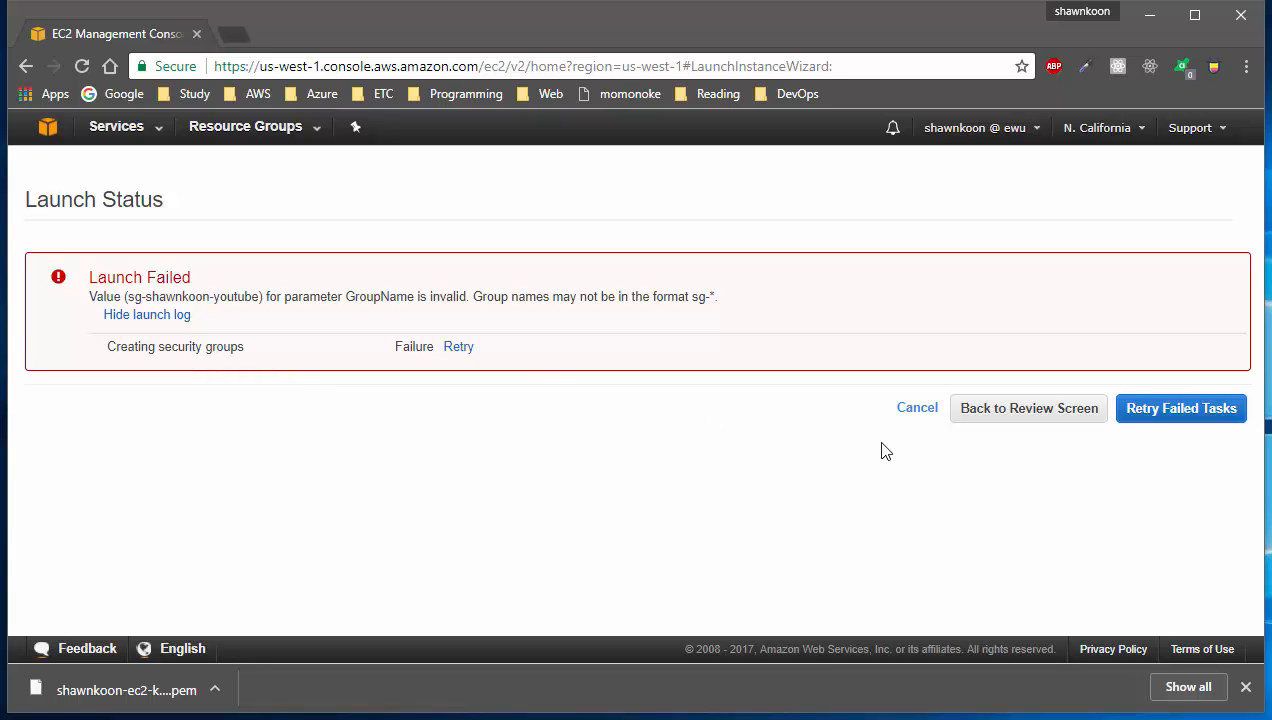
Return to the security group step and rename the group to drop 'sg-' and end in '-sg'.
{"action": "left_click", "coordinate": [1039, 423]}
{"action": "scroll", "coordinate": [1100, 520], "scroll_direction": "down", "scroll_amount": 2}
{"action": "left_click", "coordinate": [1133, 585]}
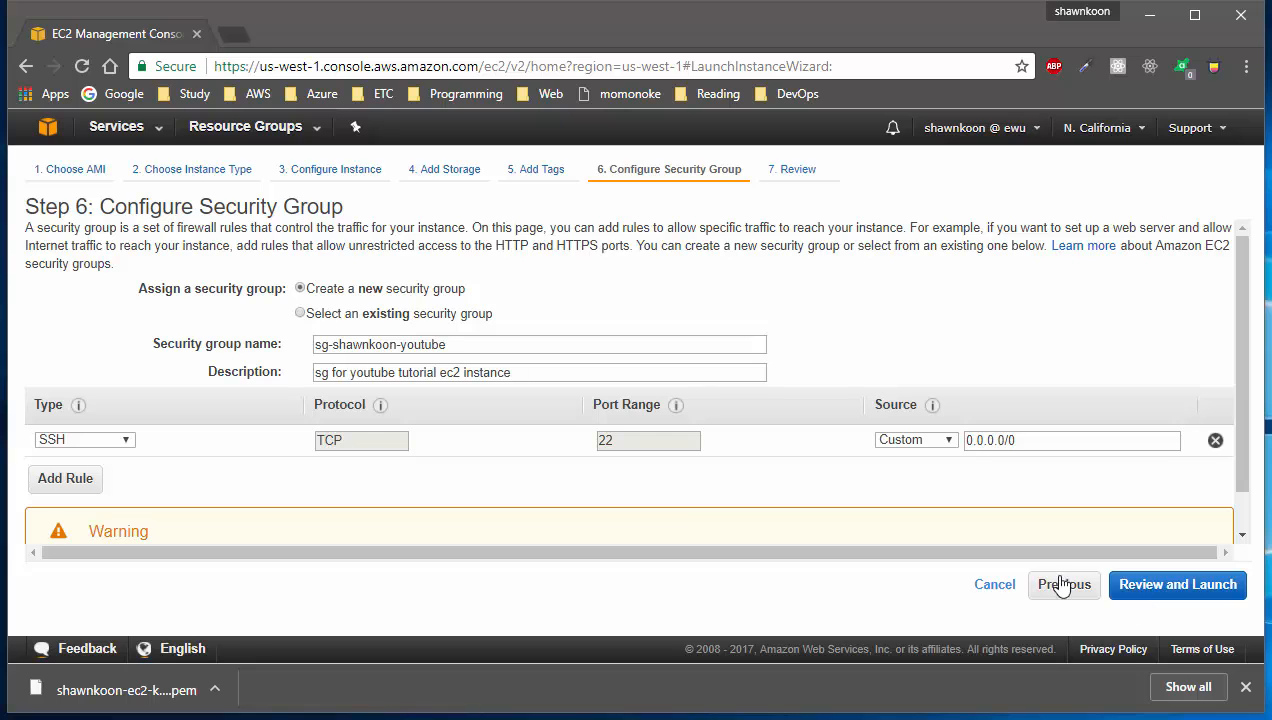
{"action": "left_click_drag", "start_coordinate": [474, 343], "coordinate": [285, 340]}
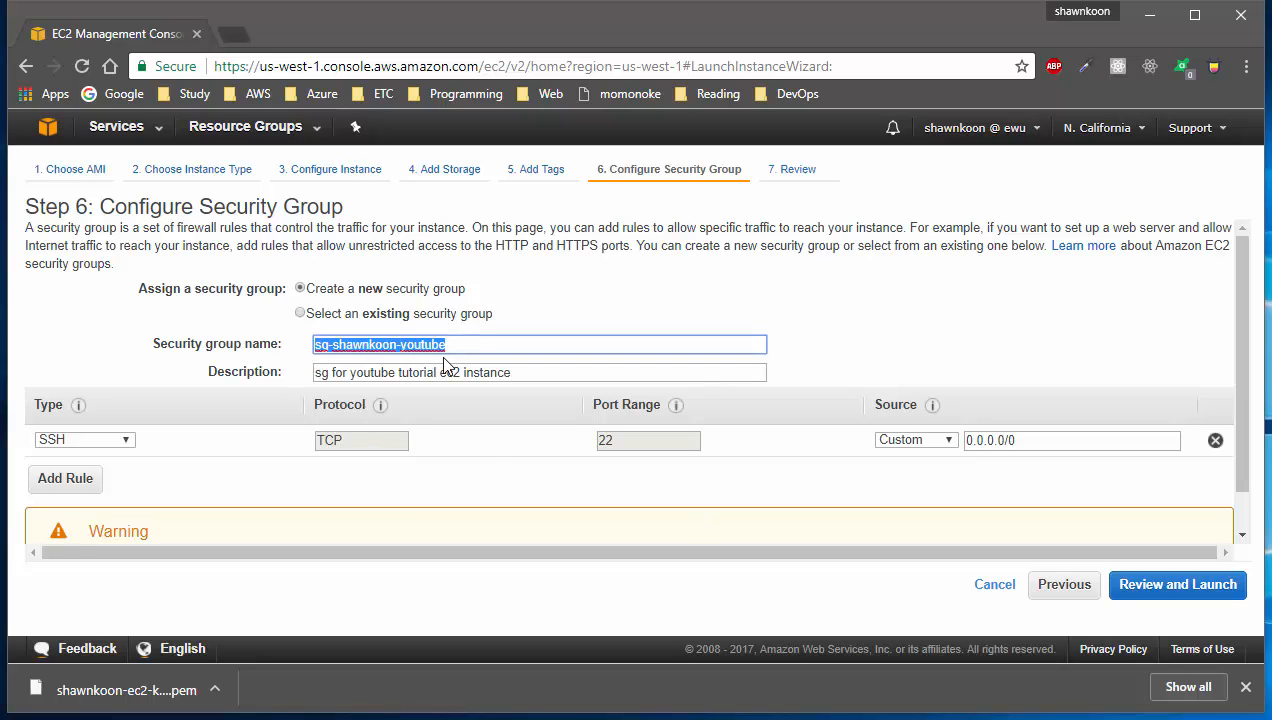
{"action": "key", "text": "Home"}
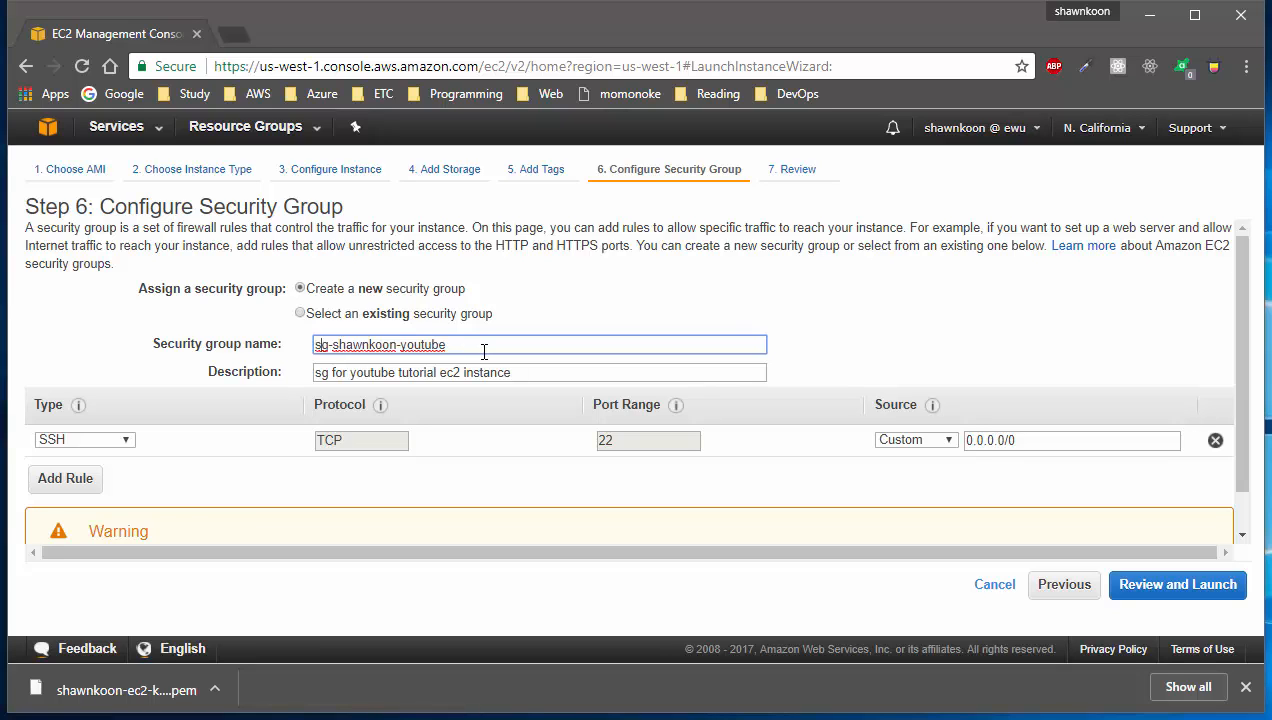
{"action": "key", "text": "Delete"}
{"action": "key", "text": "Delete"}
{"action": "key", "text": "Delete"}
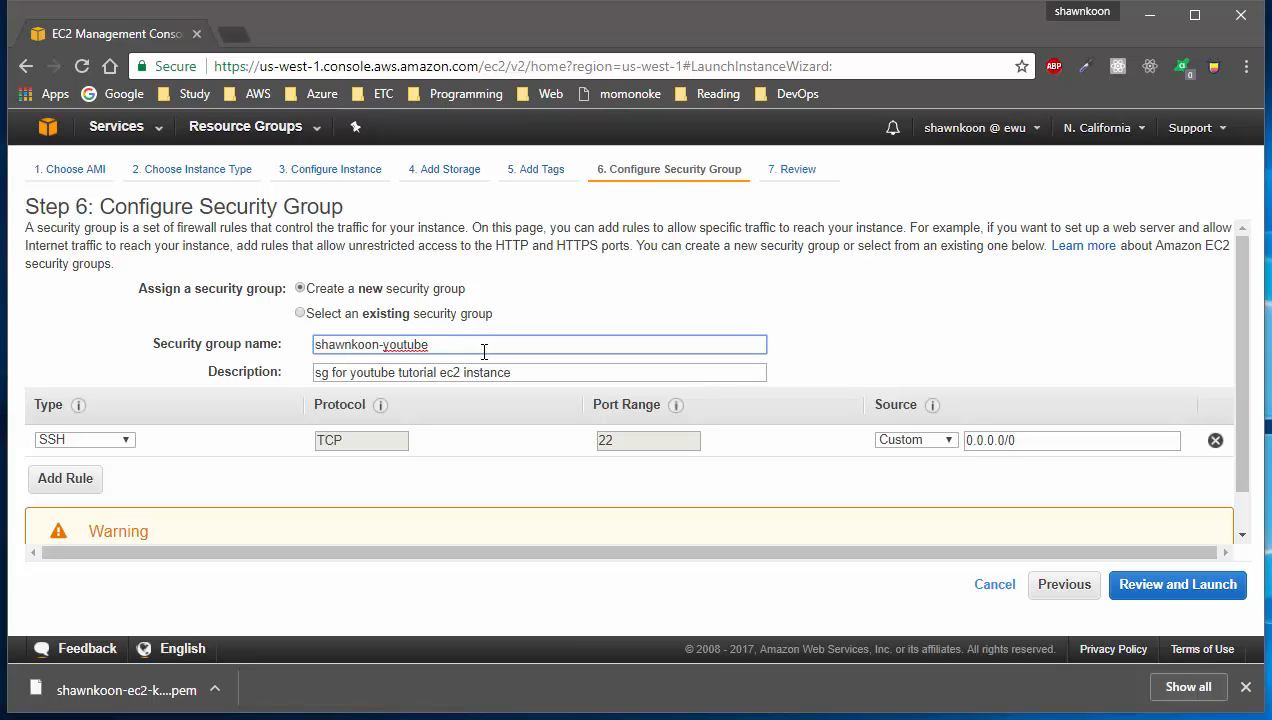
{"action": "type", "text": "-sg"}
Review and launch again, then open the list of existing key pairs.
{"action": "left_click", "coordinate": [1205, 585]}
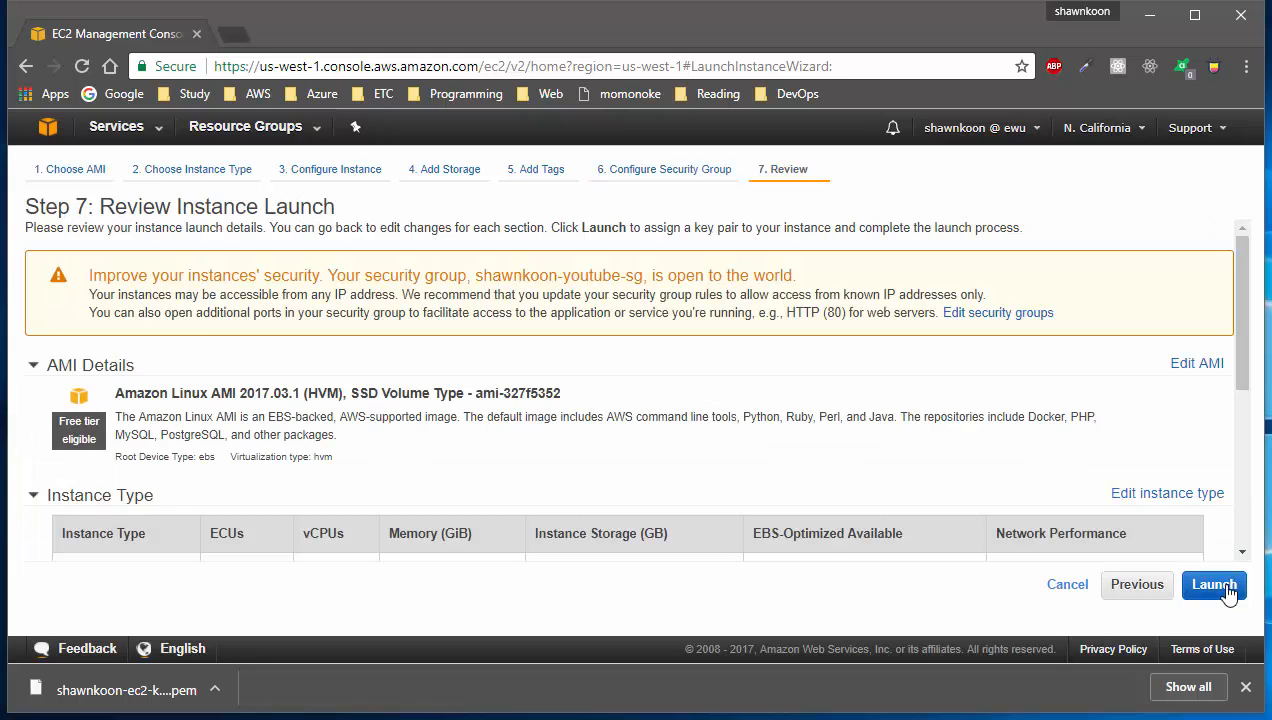
{"action": "left_click", "coordinate": [1216, 586]}
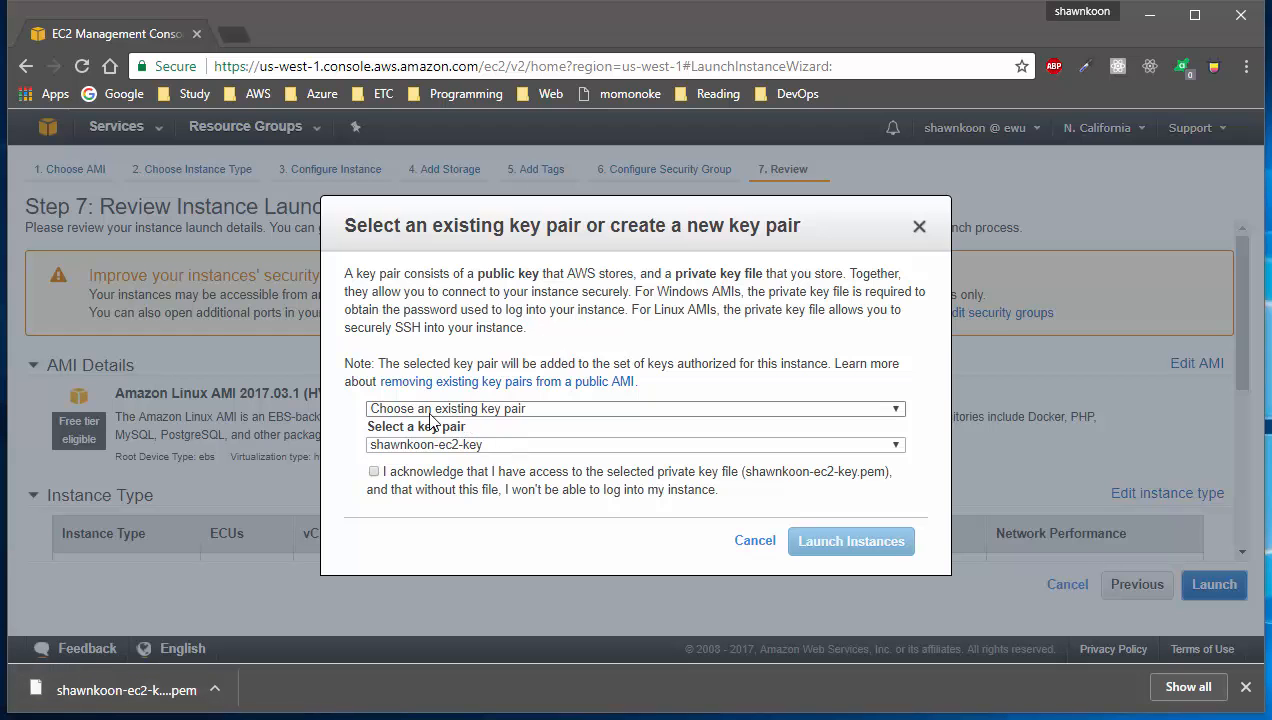
{"action": "left_click", "coordinate": [443, 449]}
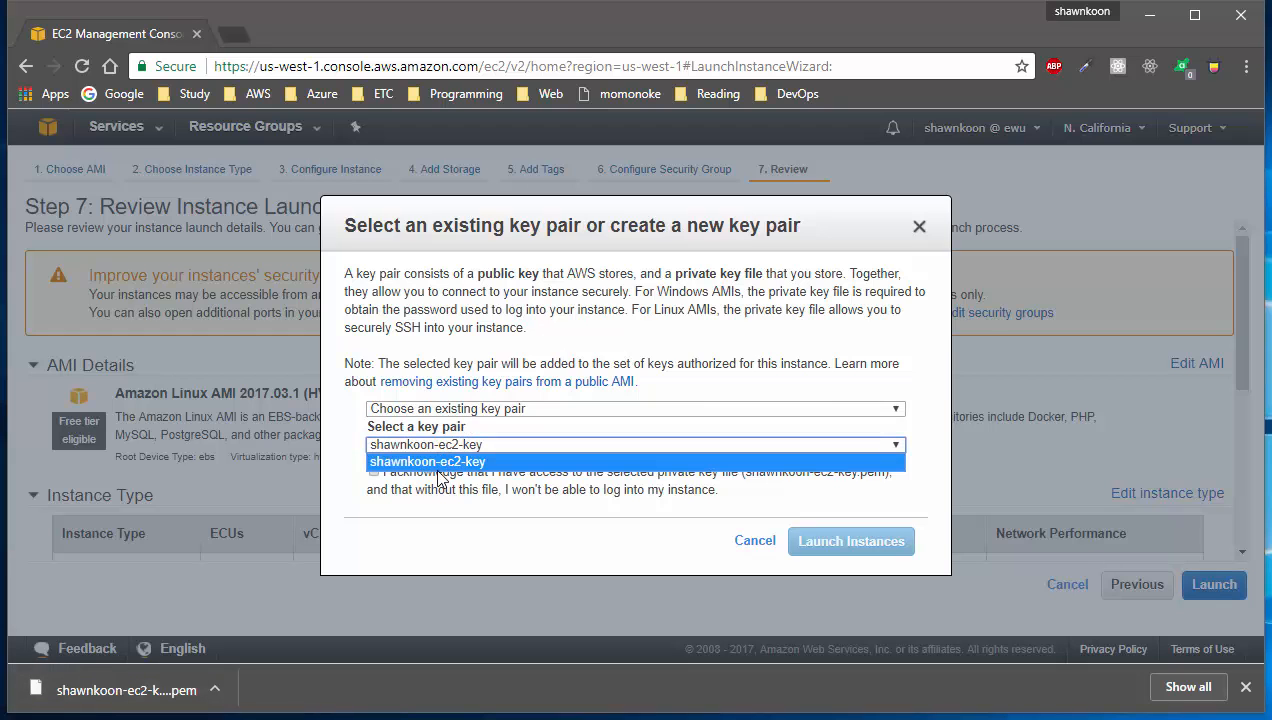
Launch the instance with the newly created key pair, acknowledging access to the private key file.
{"action": "left_click", "coordinate": [500, 488]}
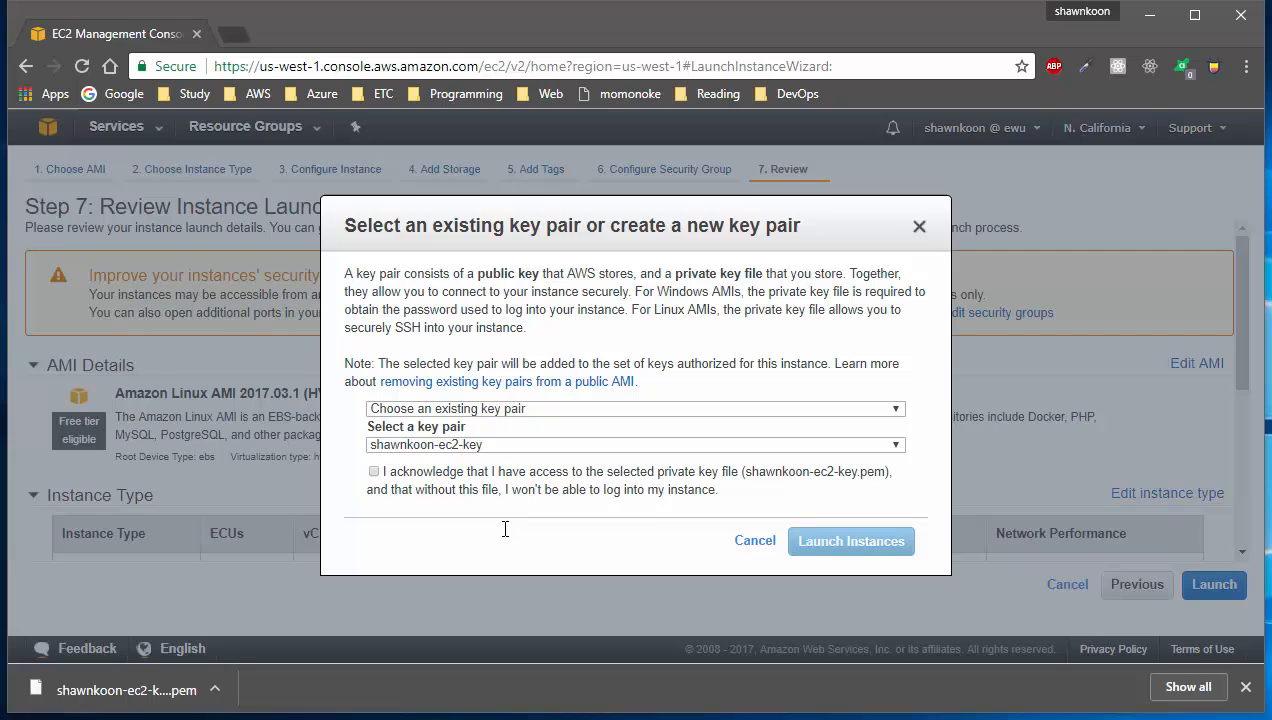
{"action": "left_click", "coordinate": [372, 473]}
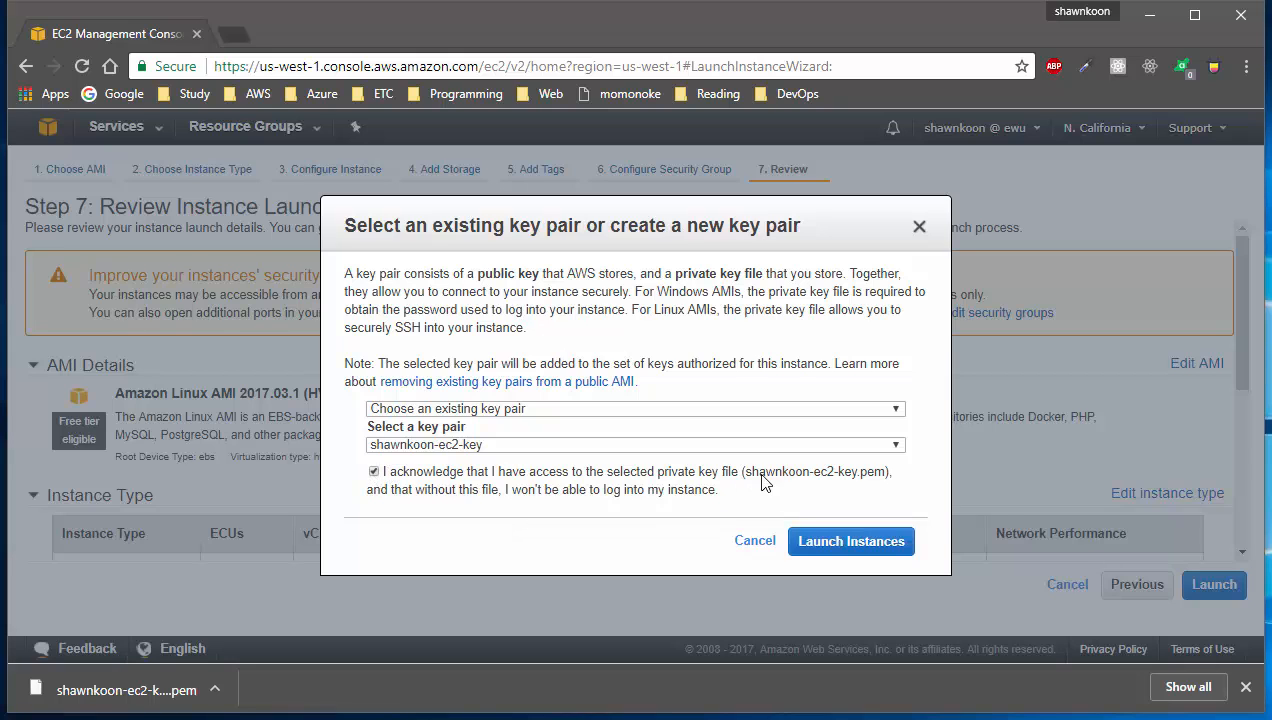
{"action": "left_click", "coordinate": [862, 543]}
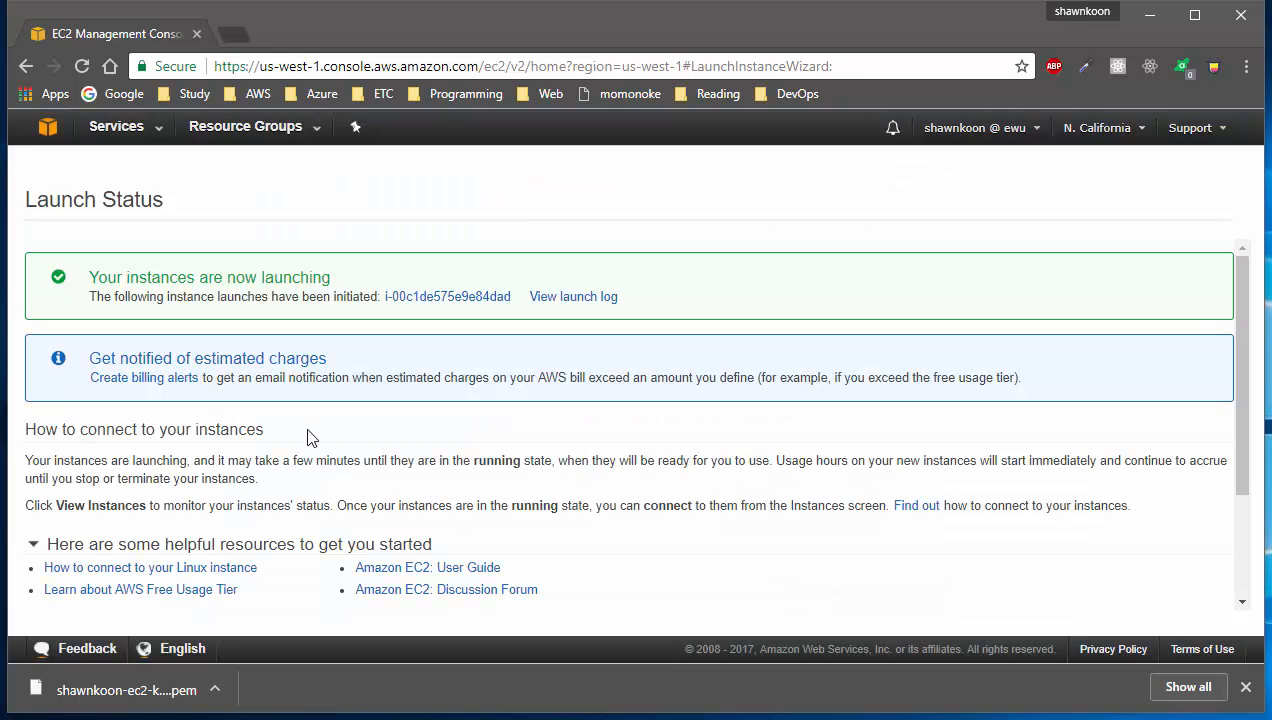
From the launch confirmation, go to the EC2 Instances list showing the new instance.
{"action": "left_click_drag", "start_coordinate": [88, 278], "coordinate": [348, 275]}
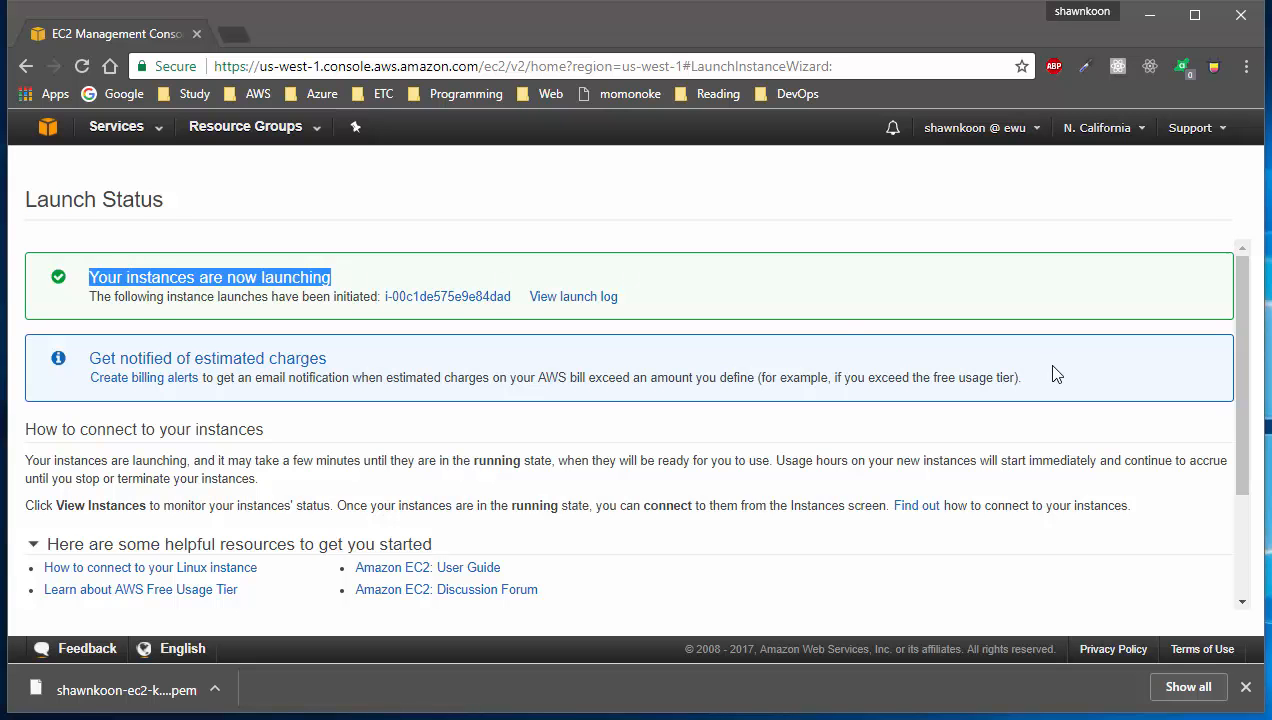
{"action": "scroll", "coordinate": [1056, 373], "scroll_direction": "down", "scroll_amount": 3}
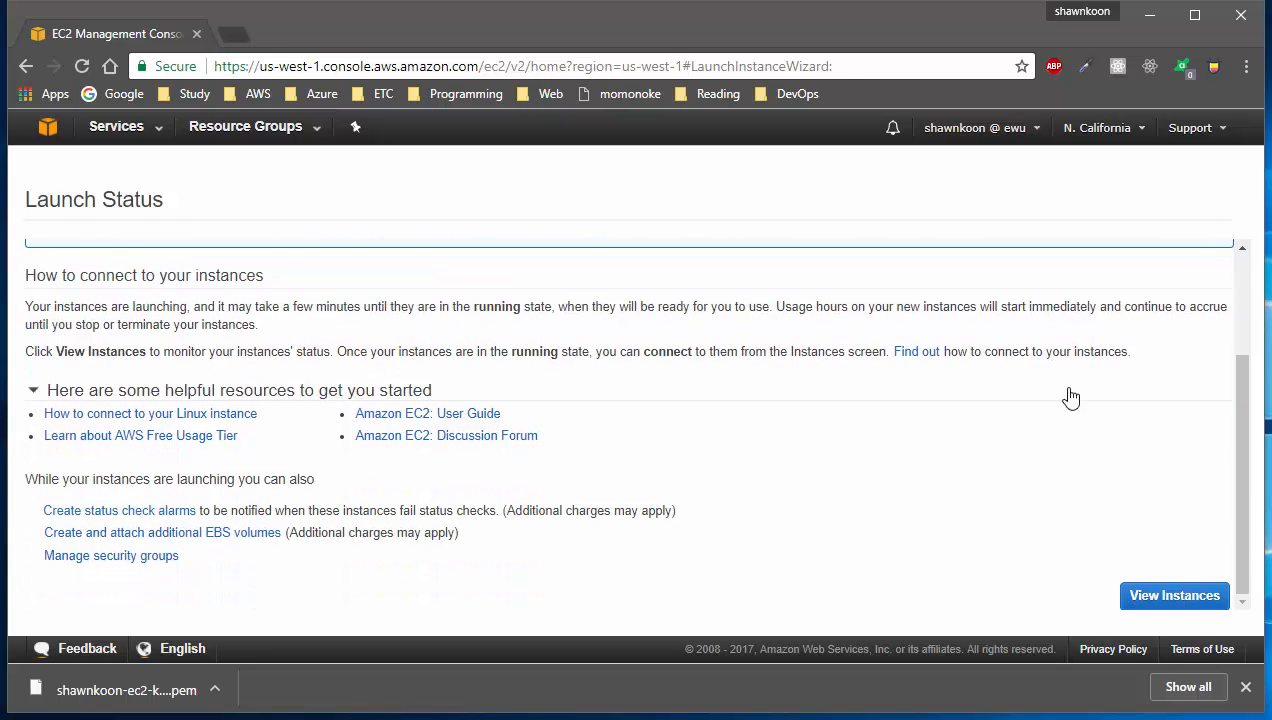
{"action": "left_click", "coordinate": [1155, 605]}
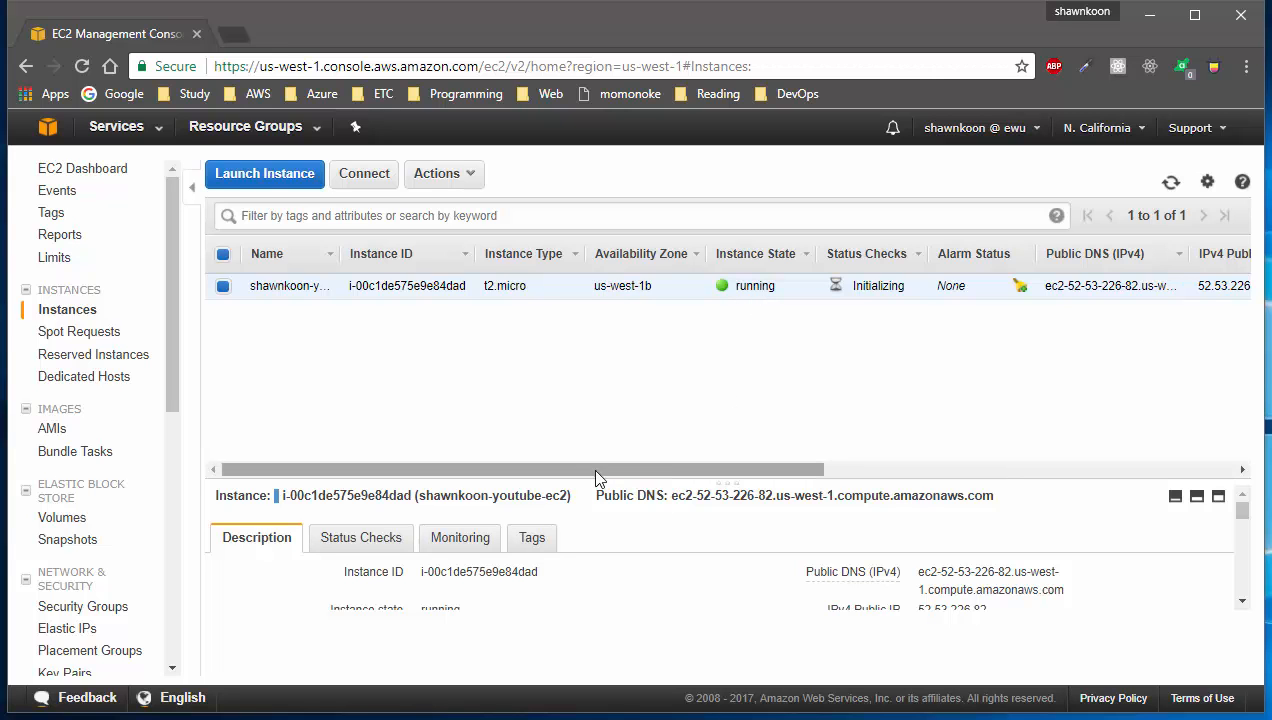
Find the t2.micro instance's public IP 52.53.226.82 in the Instances table, then switch to Git Bash.
{"action": "left_click_drag", "start_coordinate": [596, 470], "coordinate": [852, 460]}
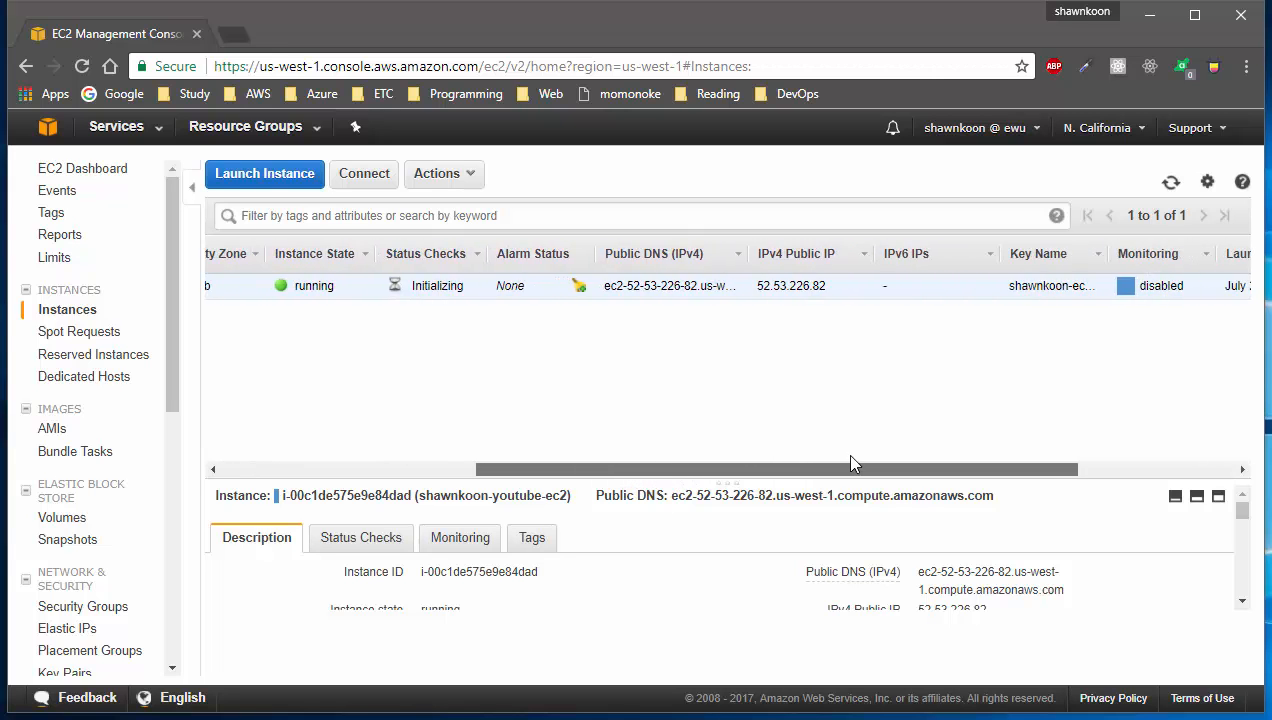
{"action": "left_click_drag", "start_coordinate": [758, 288], "coordinate": [828, 288]}
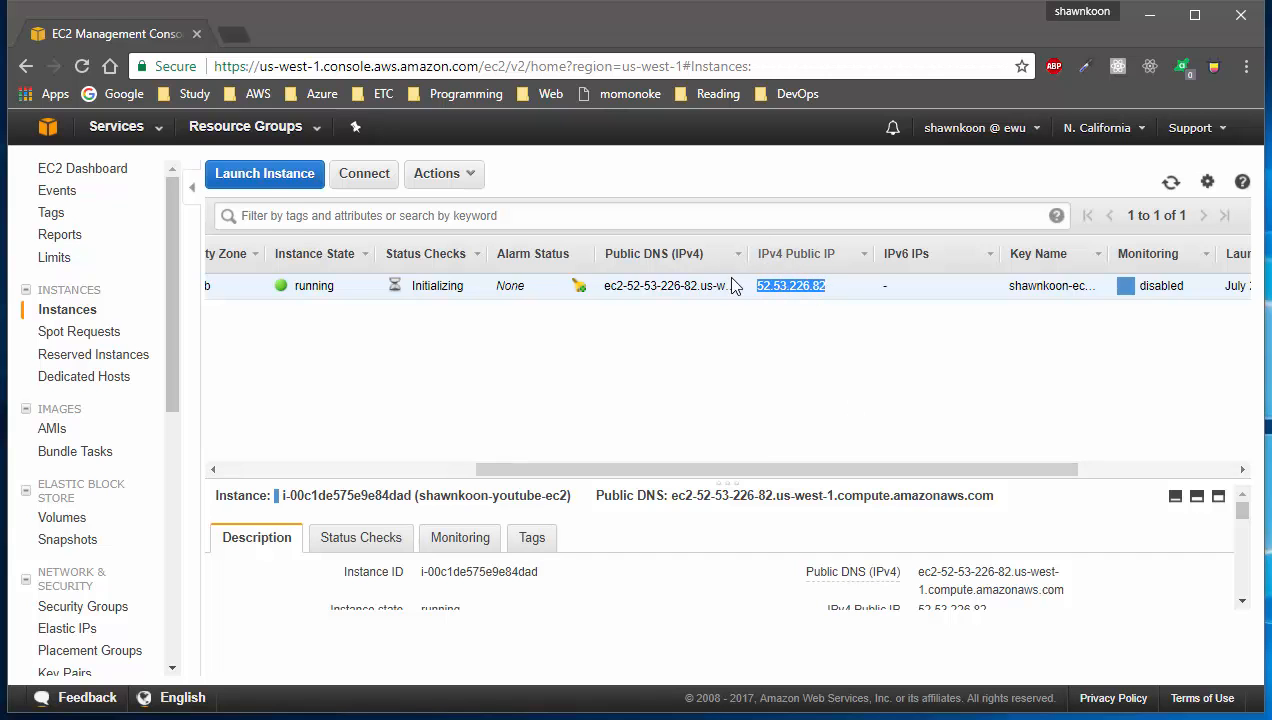
{"action": "left_click_drag", "start_coordinate": [768, 470], "coordinate": [487, 463]}
{"action": "left_click", "coordinate": [1125, 378]}
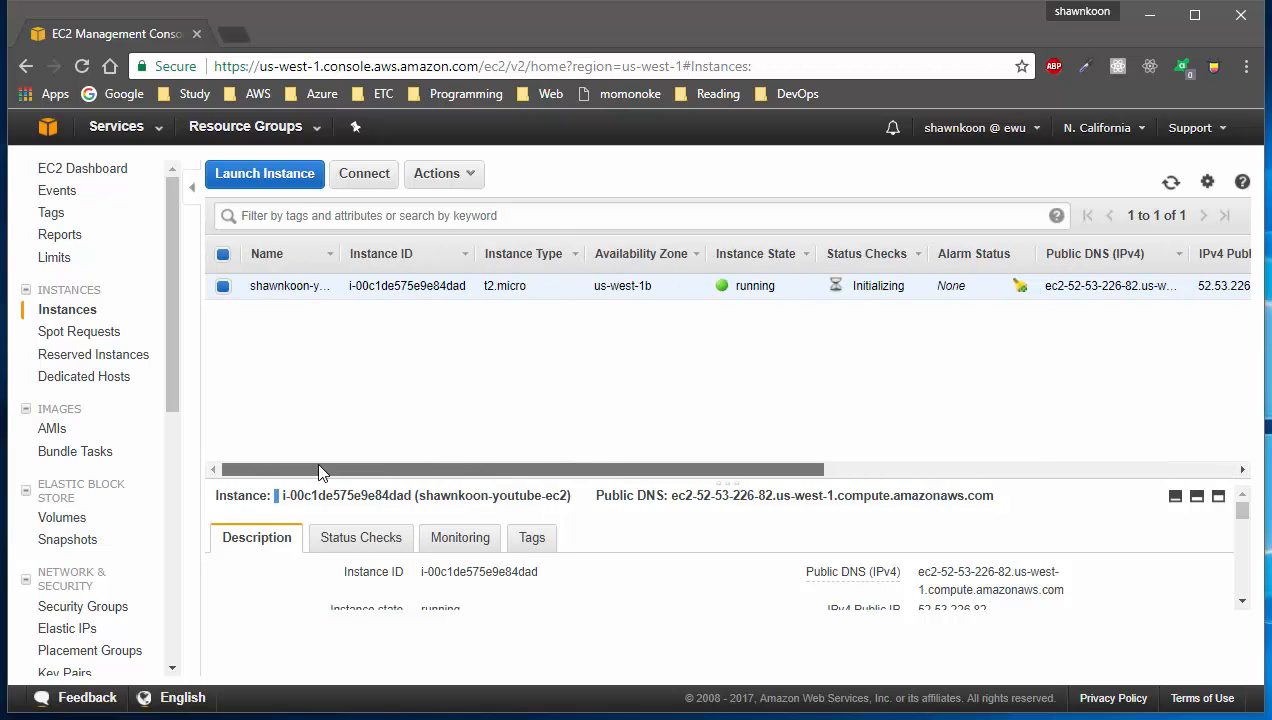
{"action": "scroll", "coordinate": [400, 263], "scroll_direction": "right", "scroll_amount": 1}
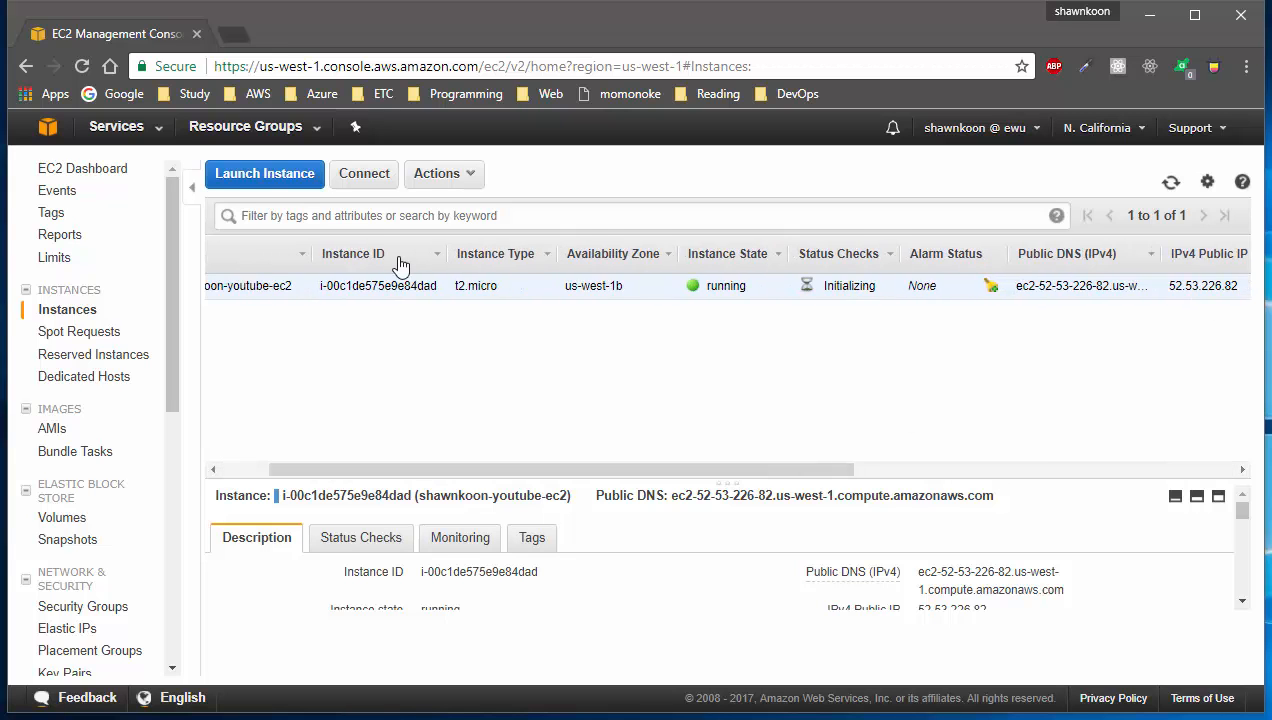
{"action": "left_click_drag", "start_coordinate": [681, 472], "coordinate": [765, 476]}
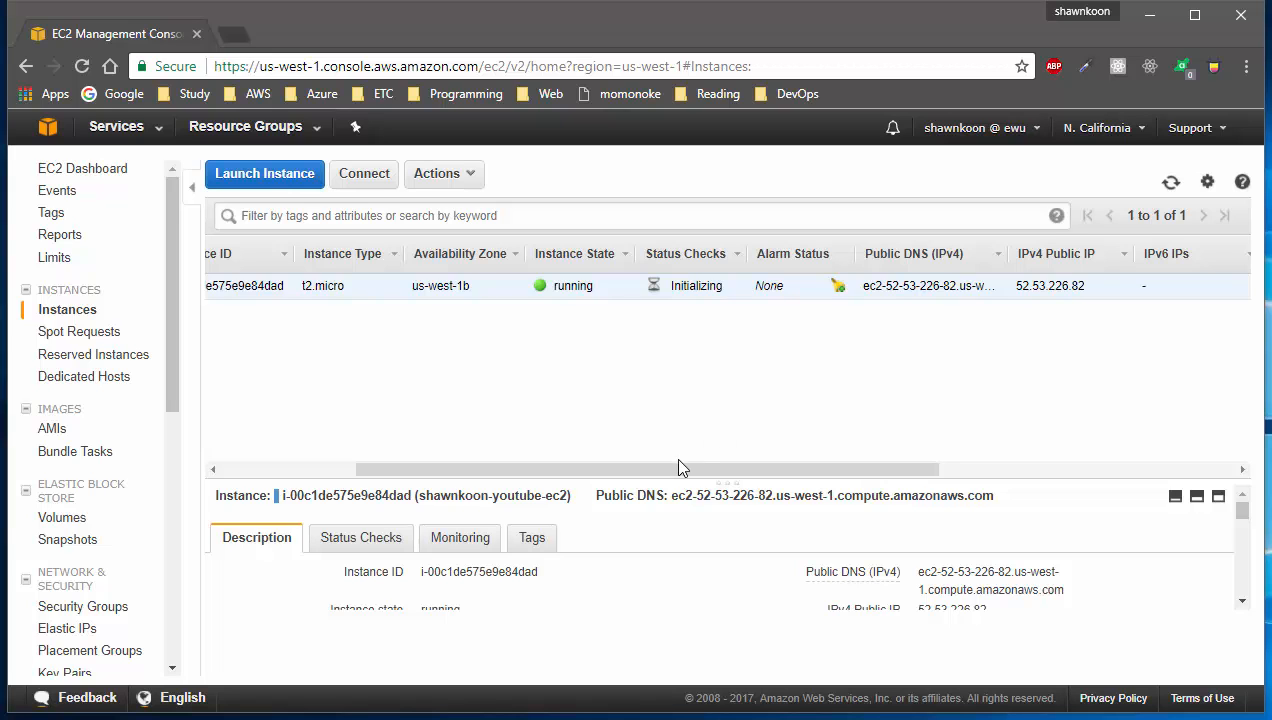
{"action": "key", "text": "alt+Tab"}
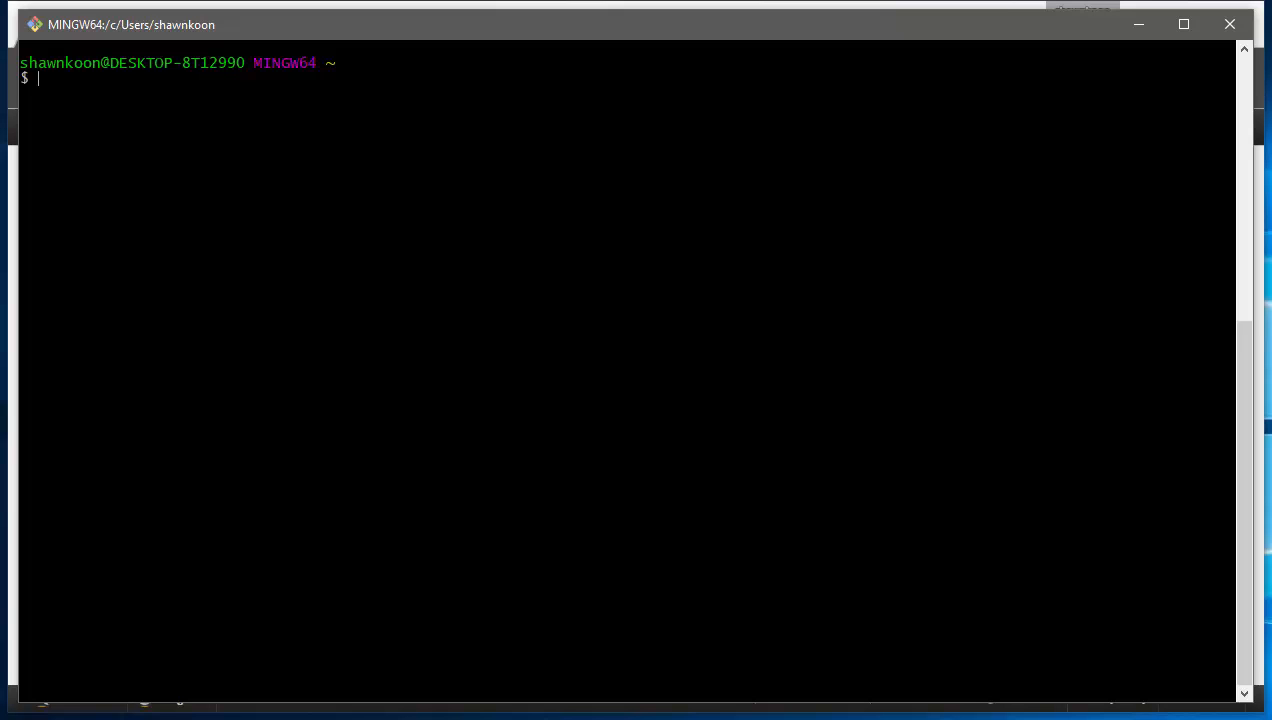
Copy the instance's public IP 52.53.226.82 from the EC2 console for use in Git Bash.
{"action": "type", "text": "ssh"}
{"action": "key", "text": "BackSpace"}
{"action": "key", "text": "BackSpace"}
{"action": "key", "text": "BackSpace"}
{"action": "key", "text": "alt+Tab"}
{"action": "double_click", "coordinate": [1063, 286]}
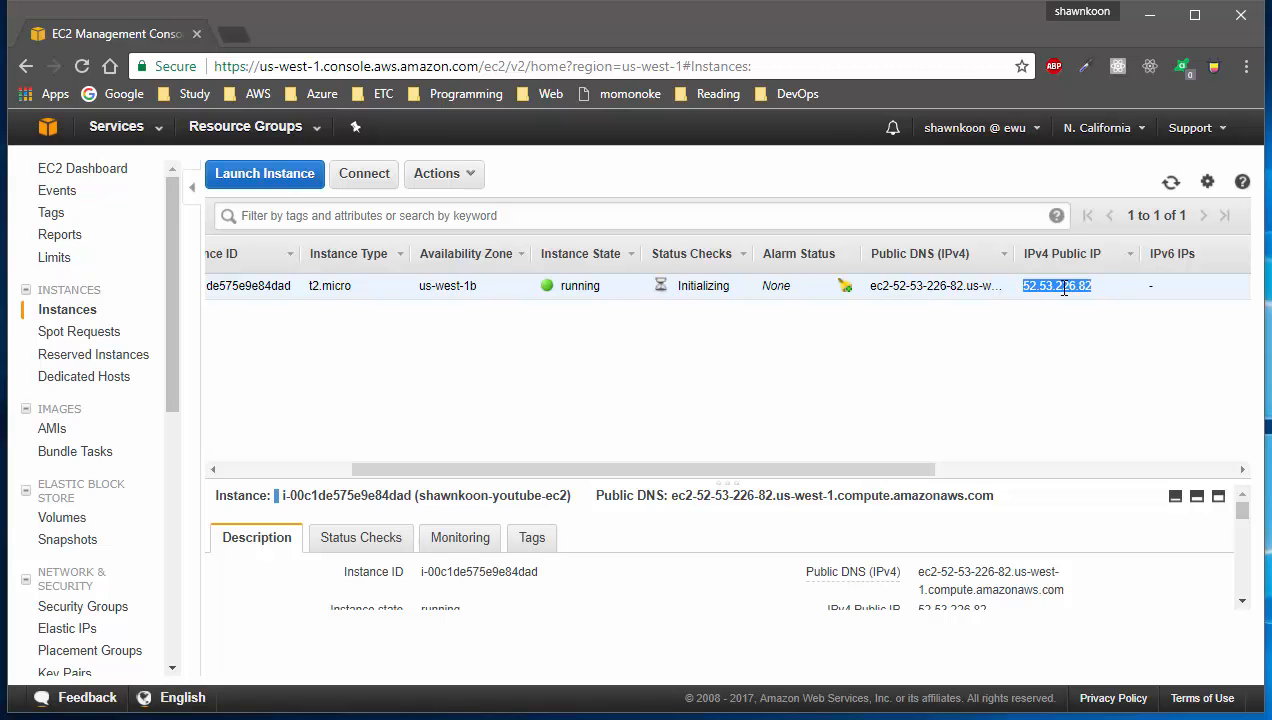
{"action": "key", "text": "alt+Tab"}
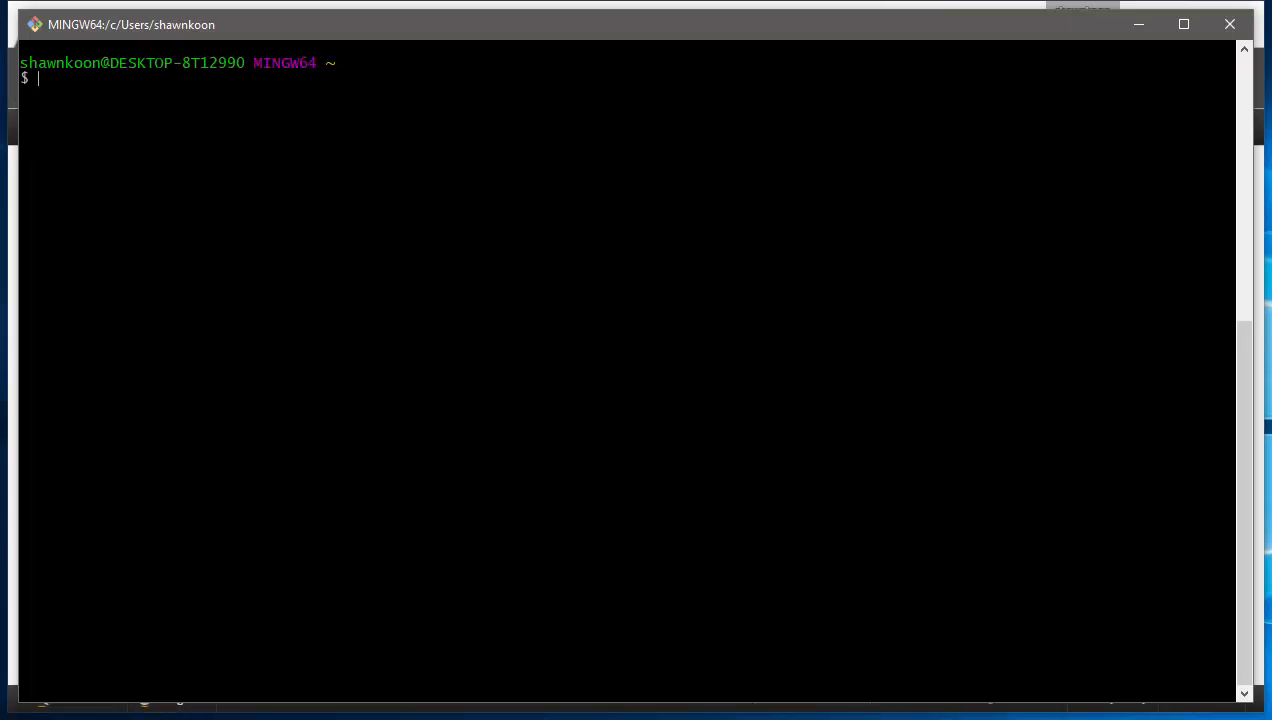
{"action": "type", "text": "ssh ec2-user@"}
{"action": "right_click", "coordinate": [501, 174]}
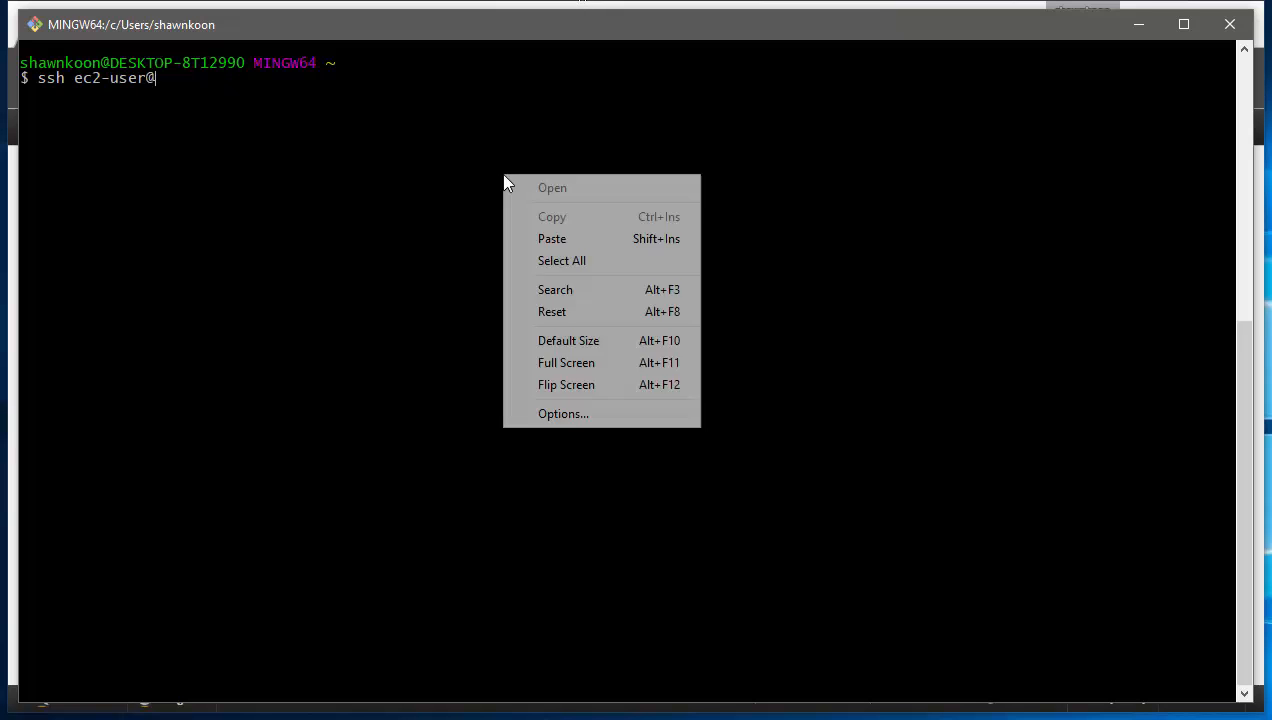
{"action": "left_click", "coordinate": [566, 240]}
{"action": "type", "text": "-"}
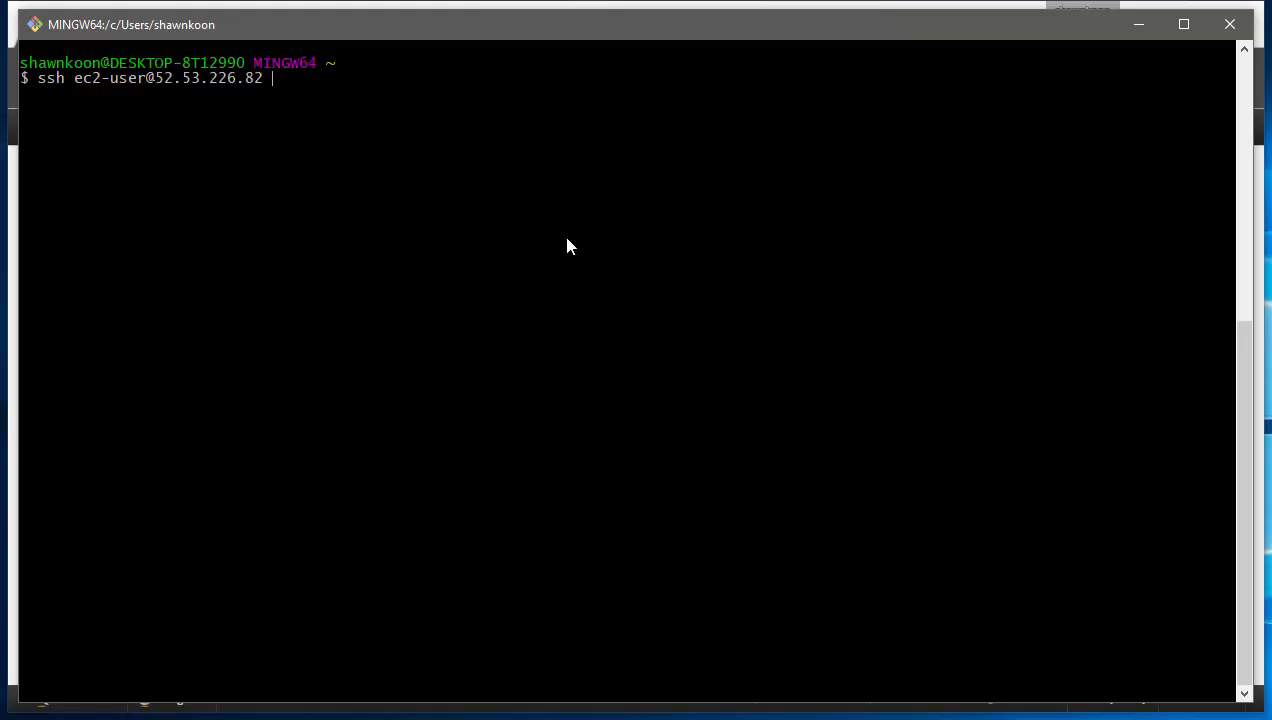
{"action": "type", "text": "i"}
{"action": "type", "text": "~/Desktop/shawnkoon-ec2-key.pem"}
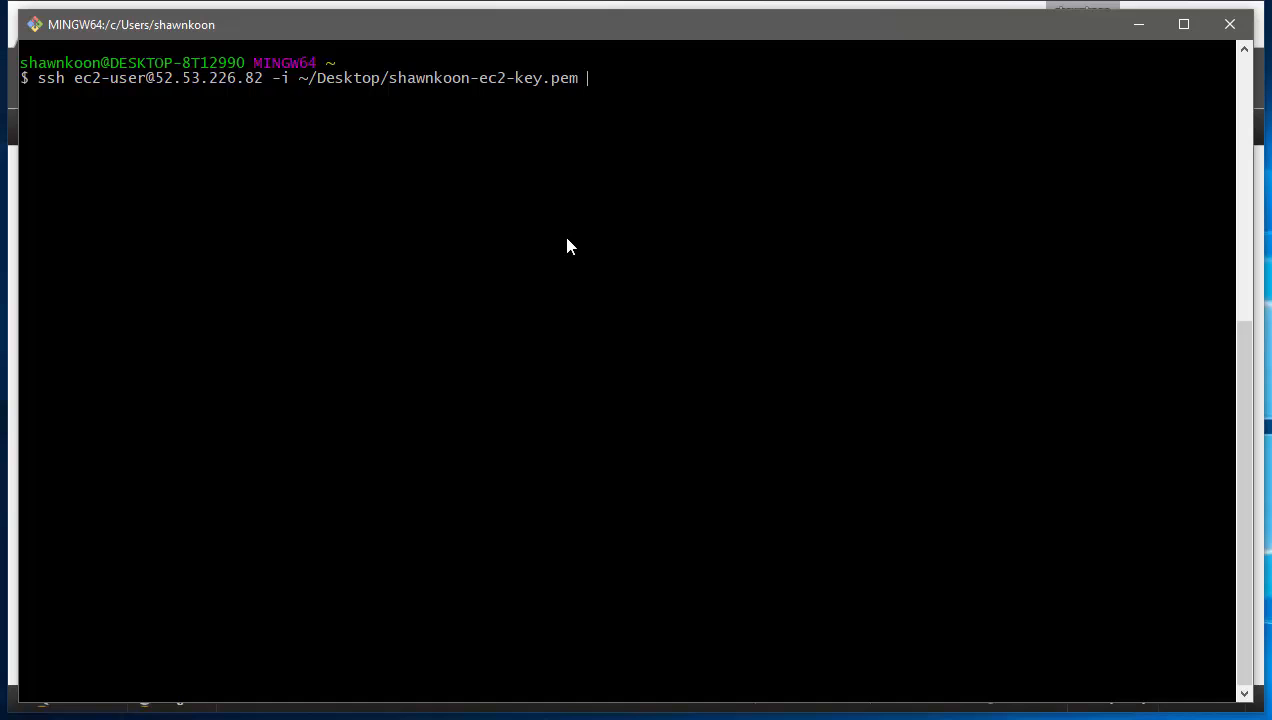
{"action": "key", "text": "Return"}
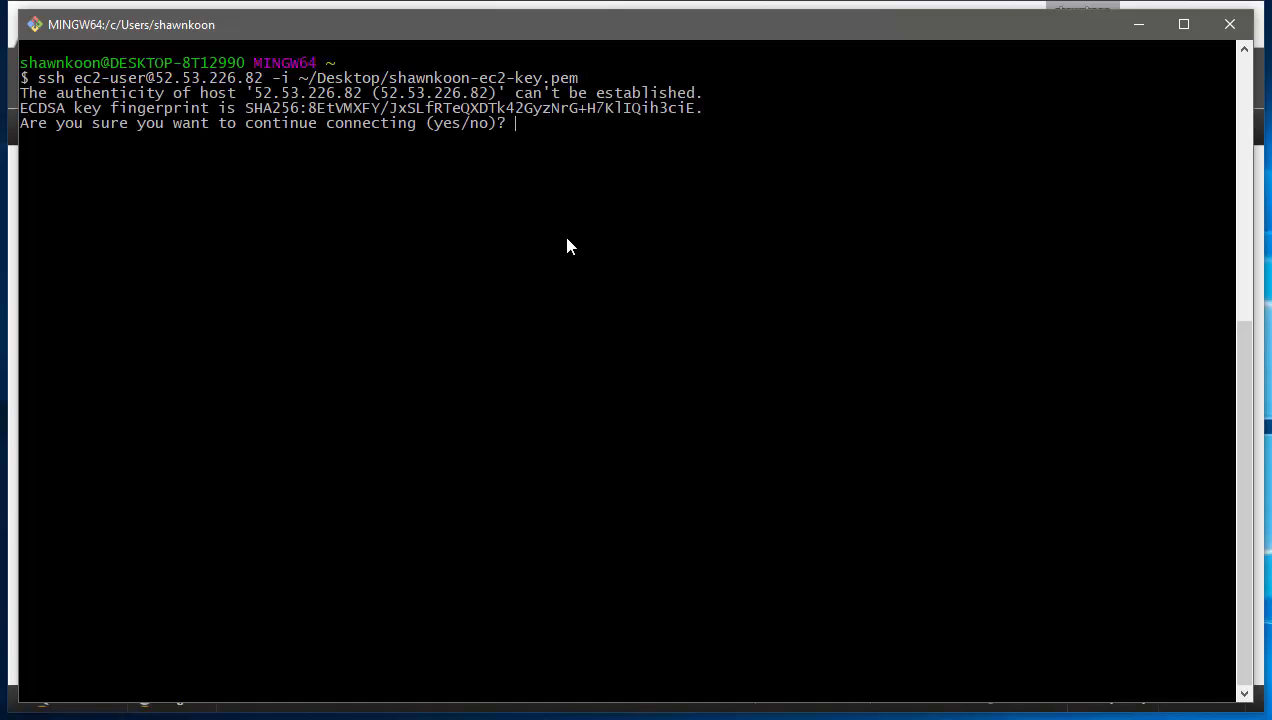
Answer yes to trust the host fingerprint, landing at the ec2-user remote prompt.
{"action": "type", "text": "yes"}
{"action": "key", "text": "Return"}
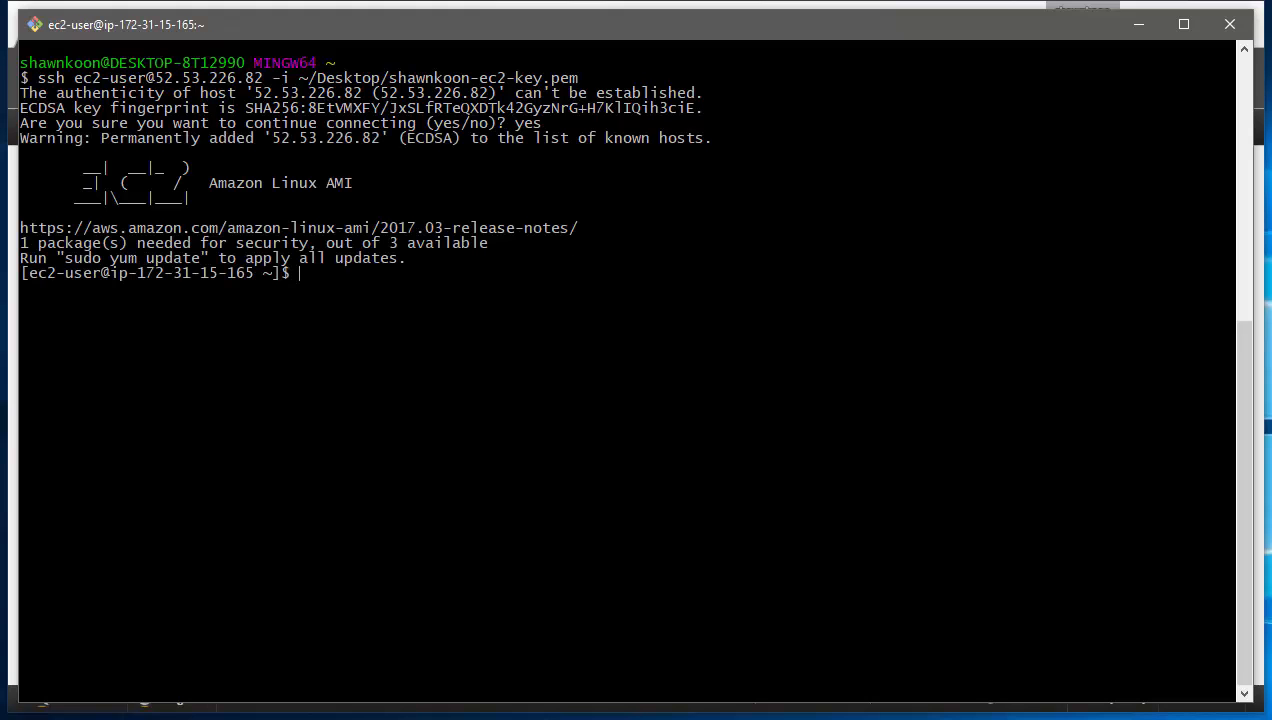
{"action": "left_click_drag", "start_coordinate": [139, 273], "coordinate": [252, 273]}
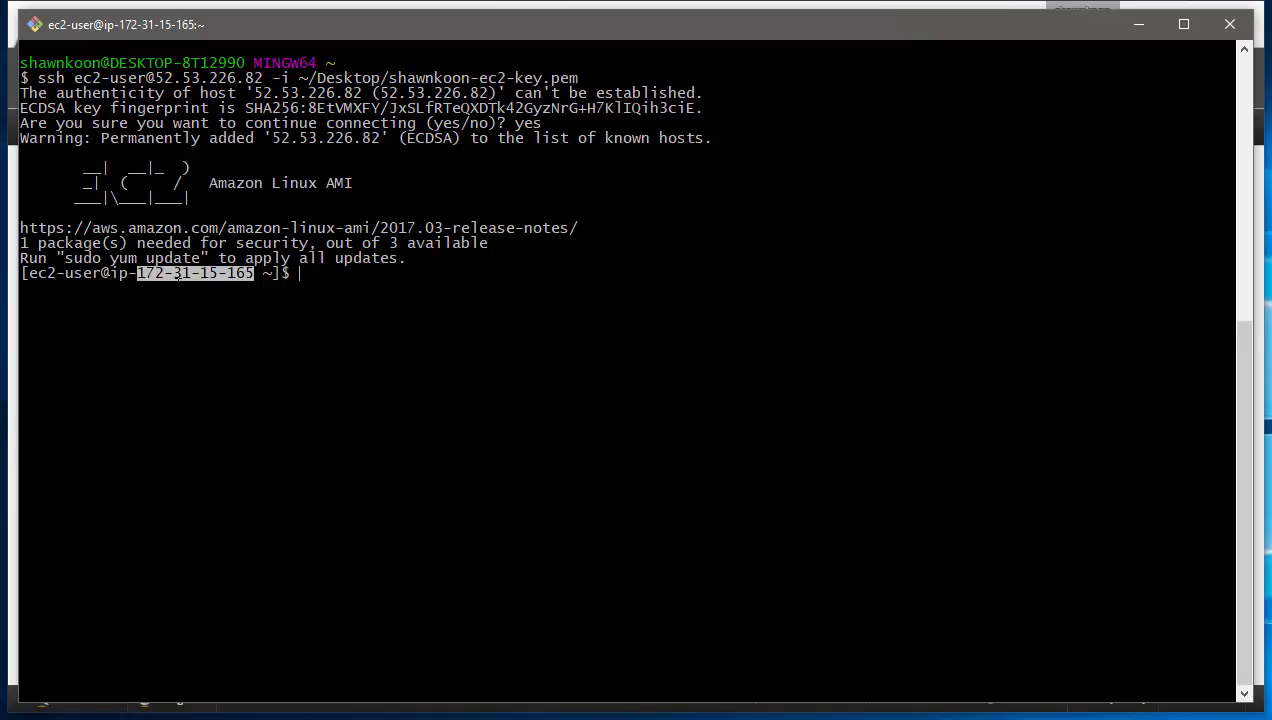
{"action": "left_click_drag", "start_coordinate": [28, 273], "coordinate": [100, 273]}
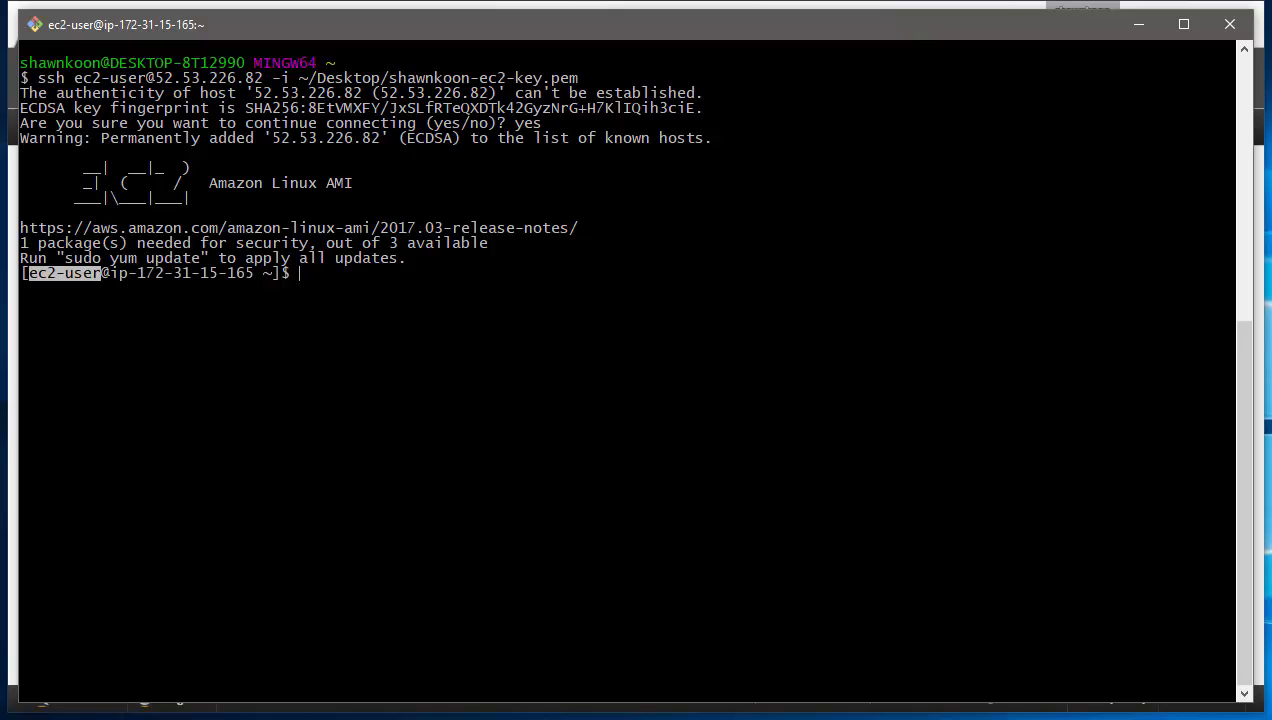
{"action": "left_click", "coordinate": [101, 273]}
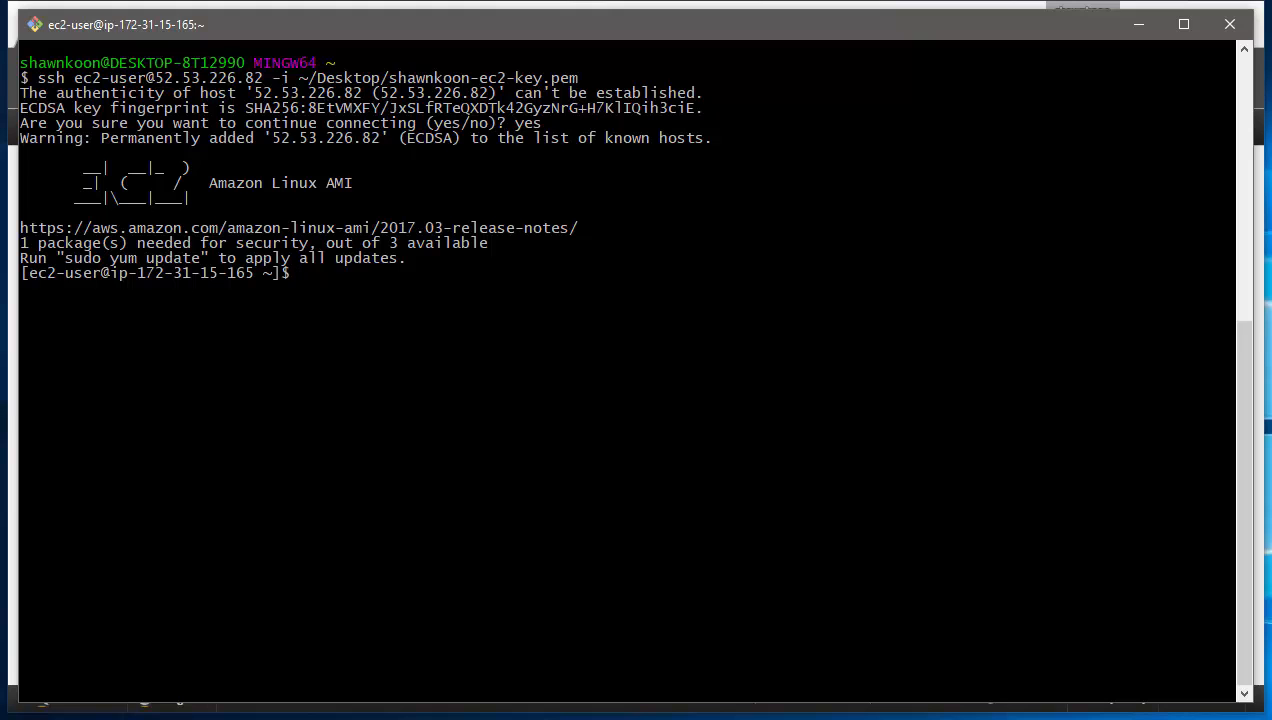
On the instance, run ls, ls -al and cat .bashrc to inspect the home directory.
{"action": "type", "text": "ls"}
{"action": "key", "text": "Return"}
{"action": "type", "text": "ls -al"}
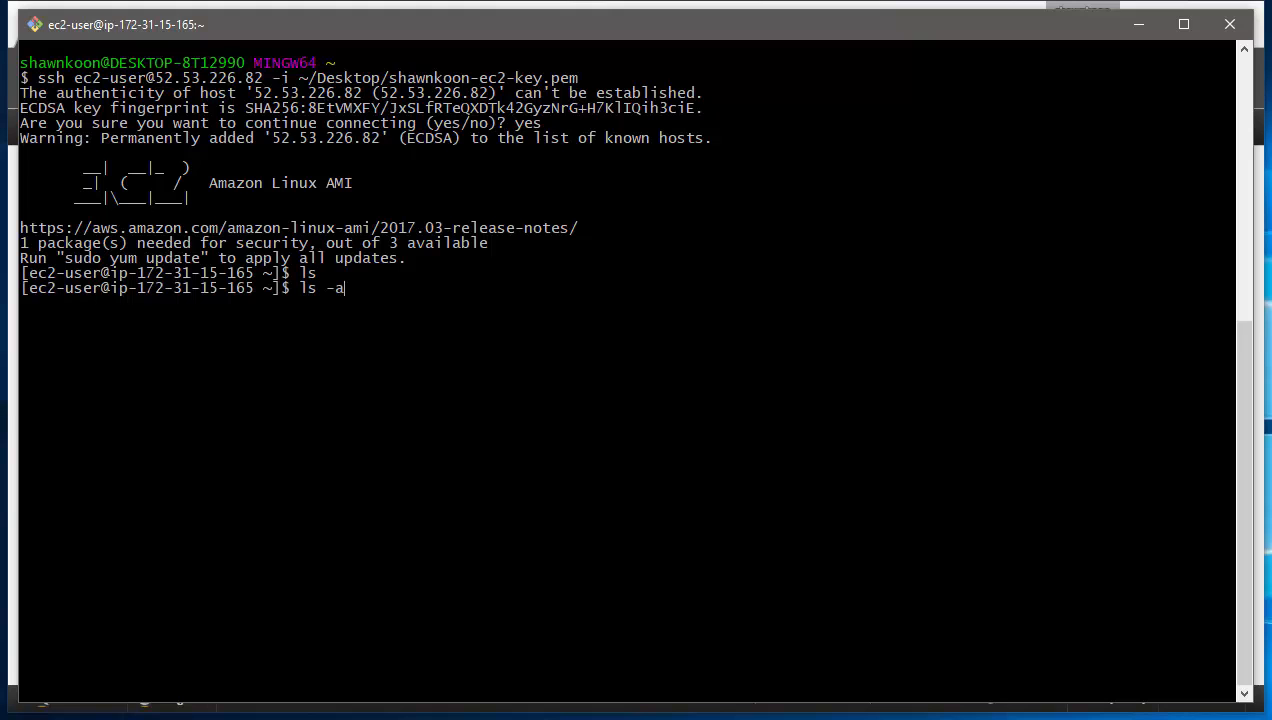
{"action": "key", "text": "Return"}
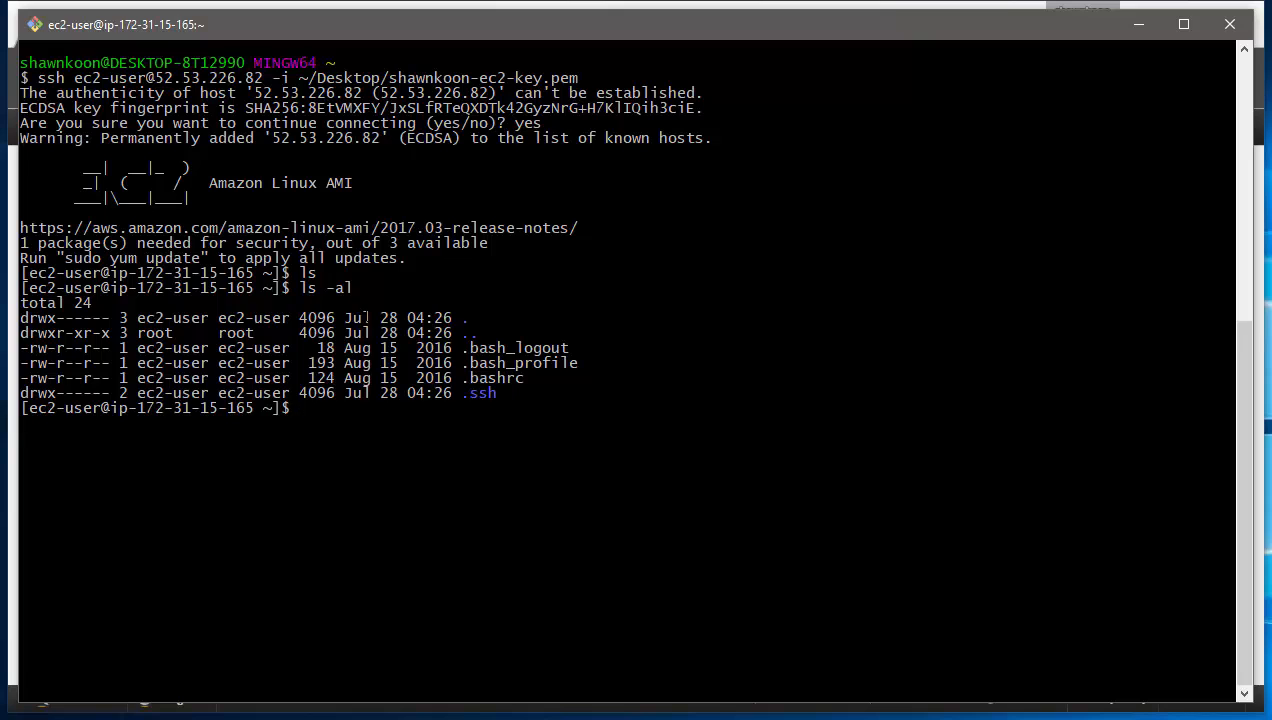
{"action": "type", "text": "cat .bashrc"}
{"action": "key", "text": "Return"}
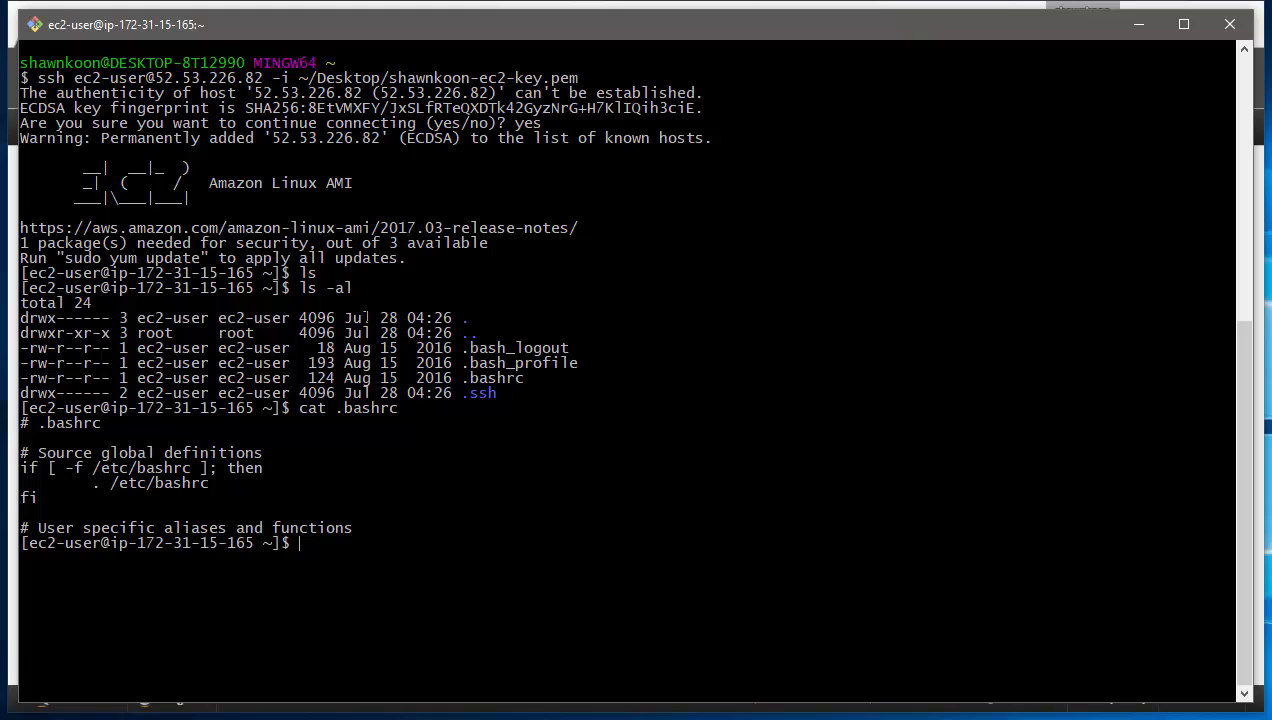
Exit the SSH session and return to the EC2 console.
{"action": "type", "text": "exit"}
{"action": "key", "text": "Return"}
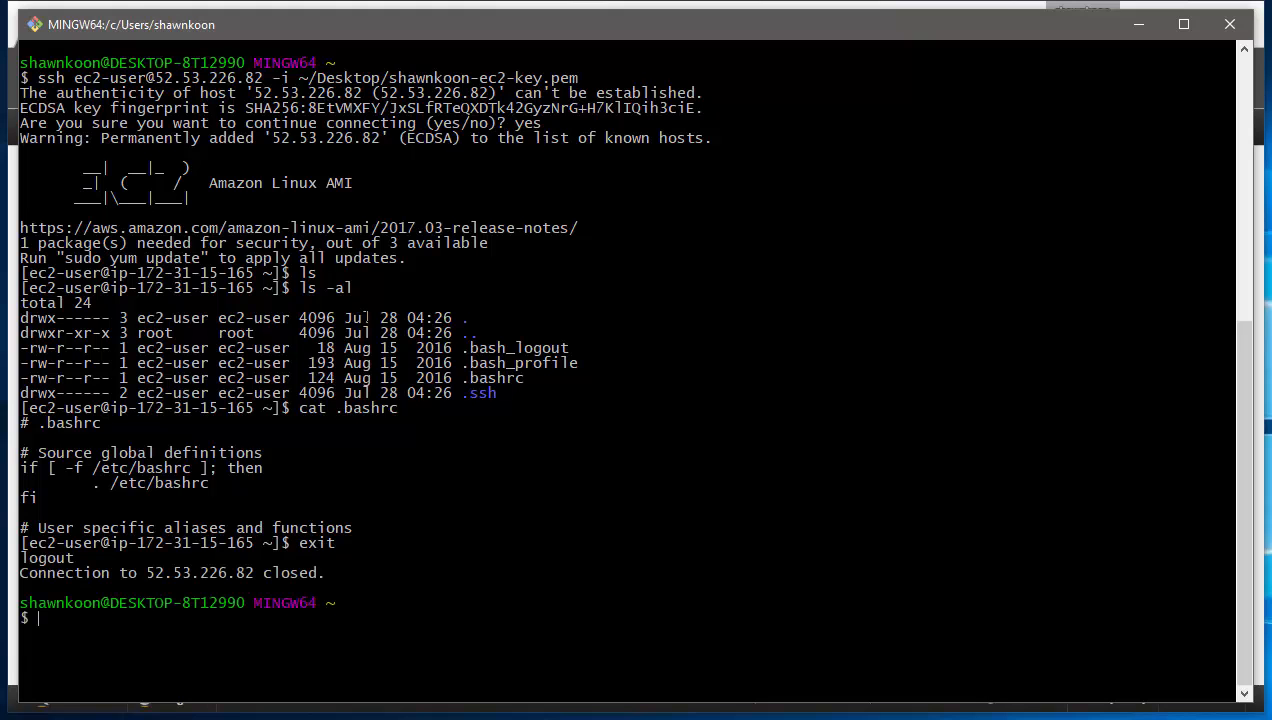
{"action": "key", "text": "alt+Tab"}
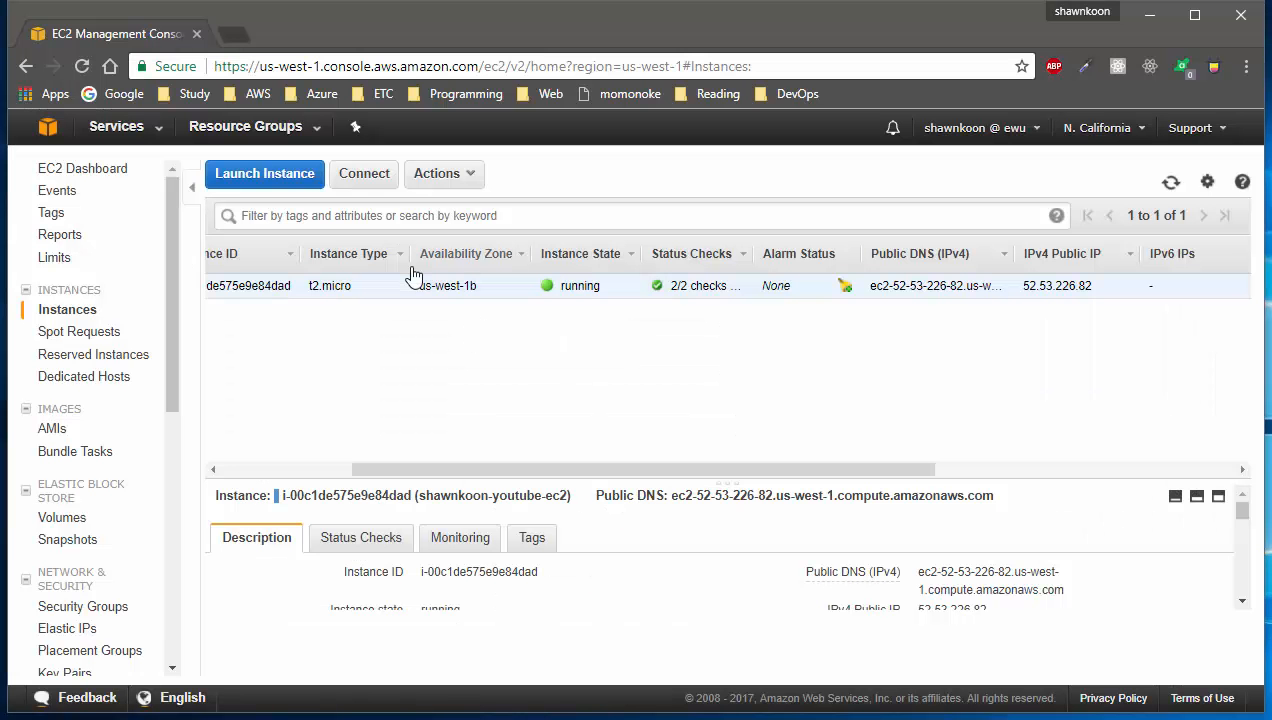
Terminate the t2.micro instance via Actions > Instance State > Terminate and confirm Yes, Terminate.
{"action": "left_click_drag", "start_coordinate": [440, 470], "coordinate": [300, 470]}
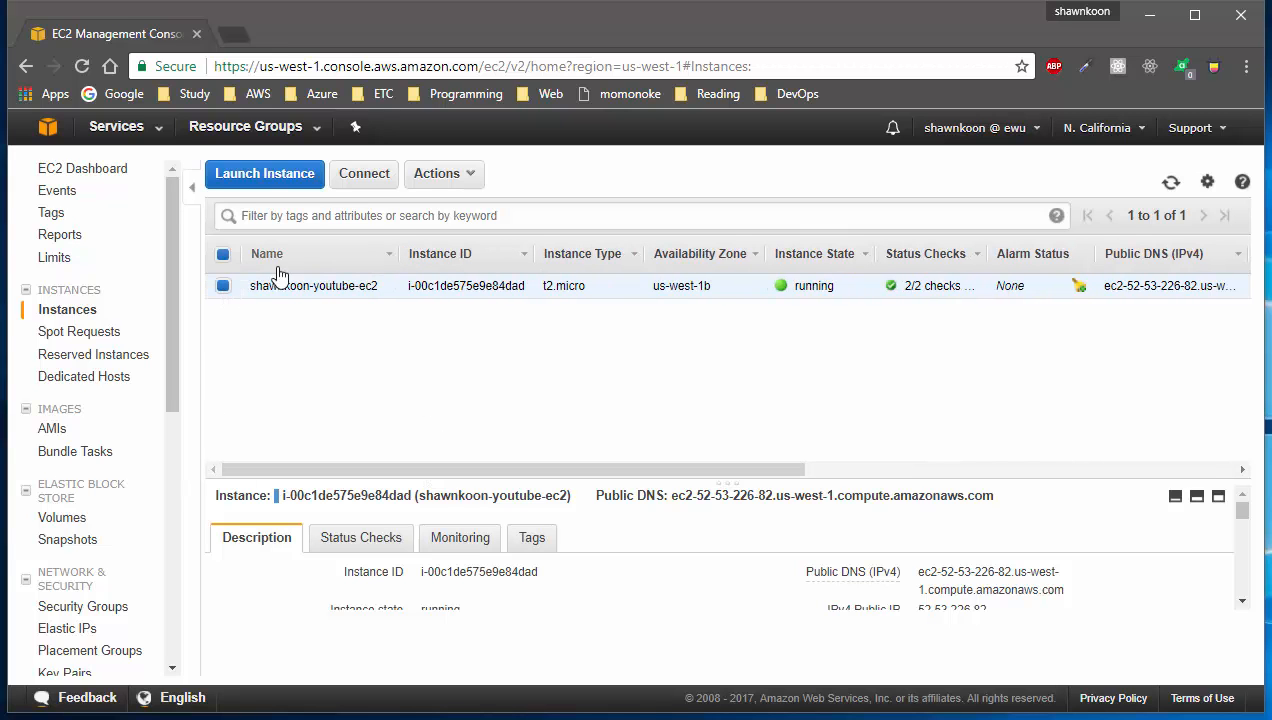
{"action": "left_click", "coordinate": [460, 180]}
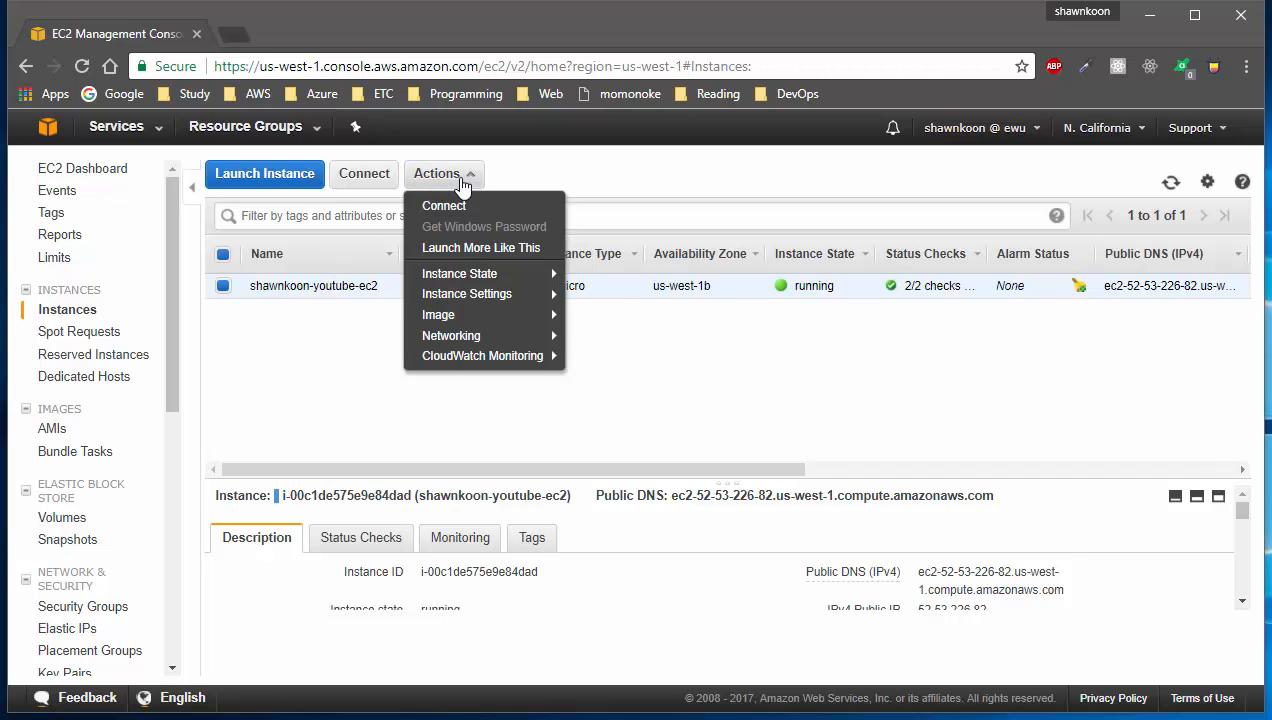
{"action": "mouse_move", "coordinate": [492, 284]}
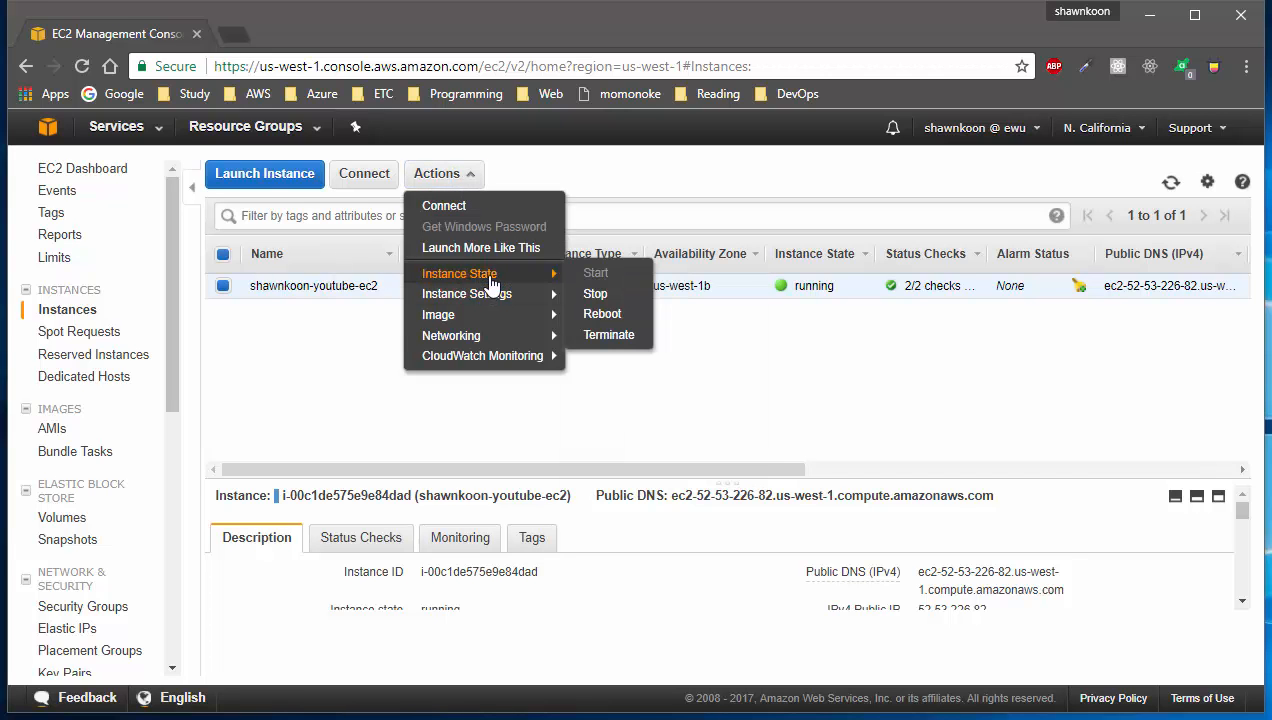
{"action": "left_click", "coordinate": [617, 338]}
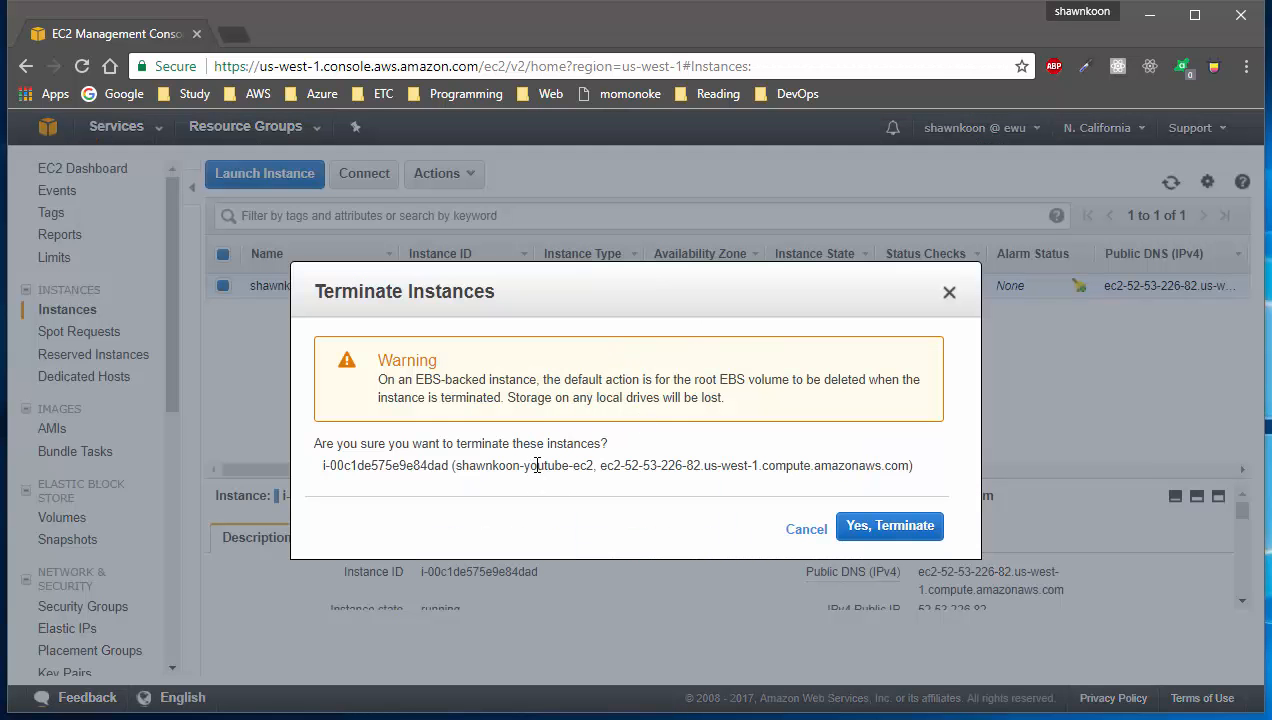
{"action": "left_click", "coordinate": [891, 537]}
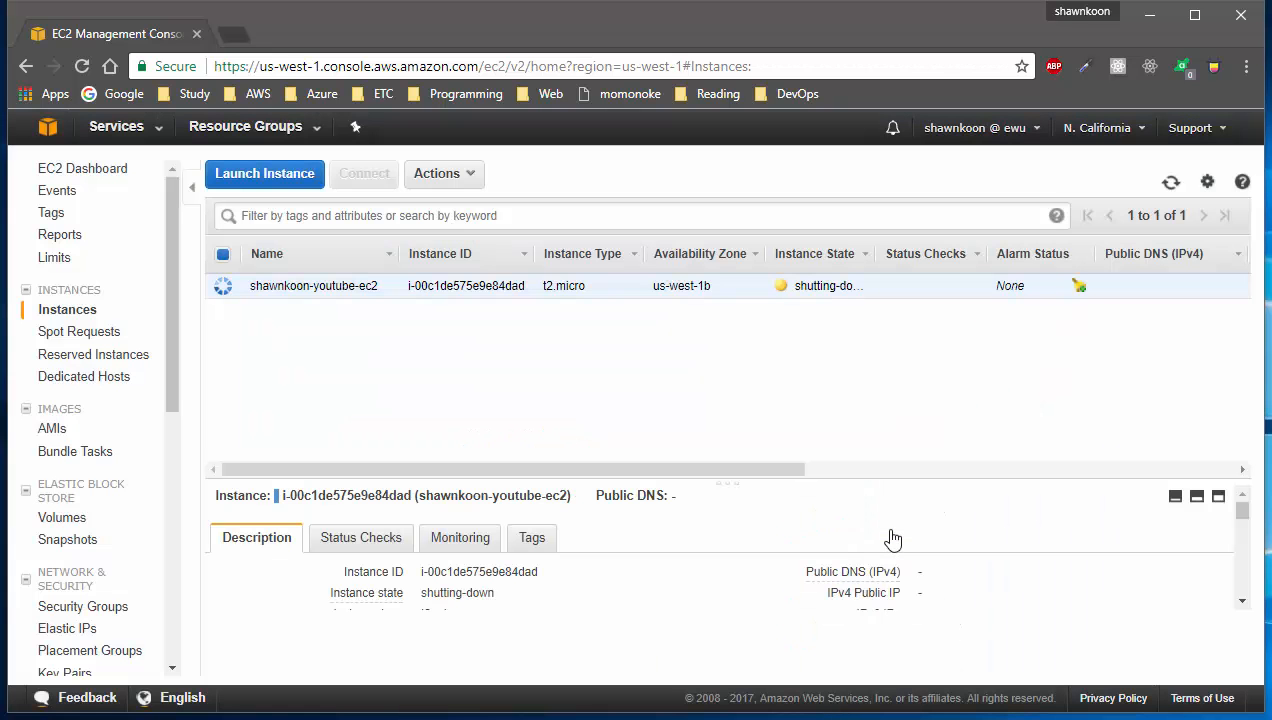